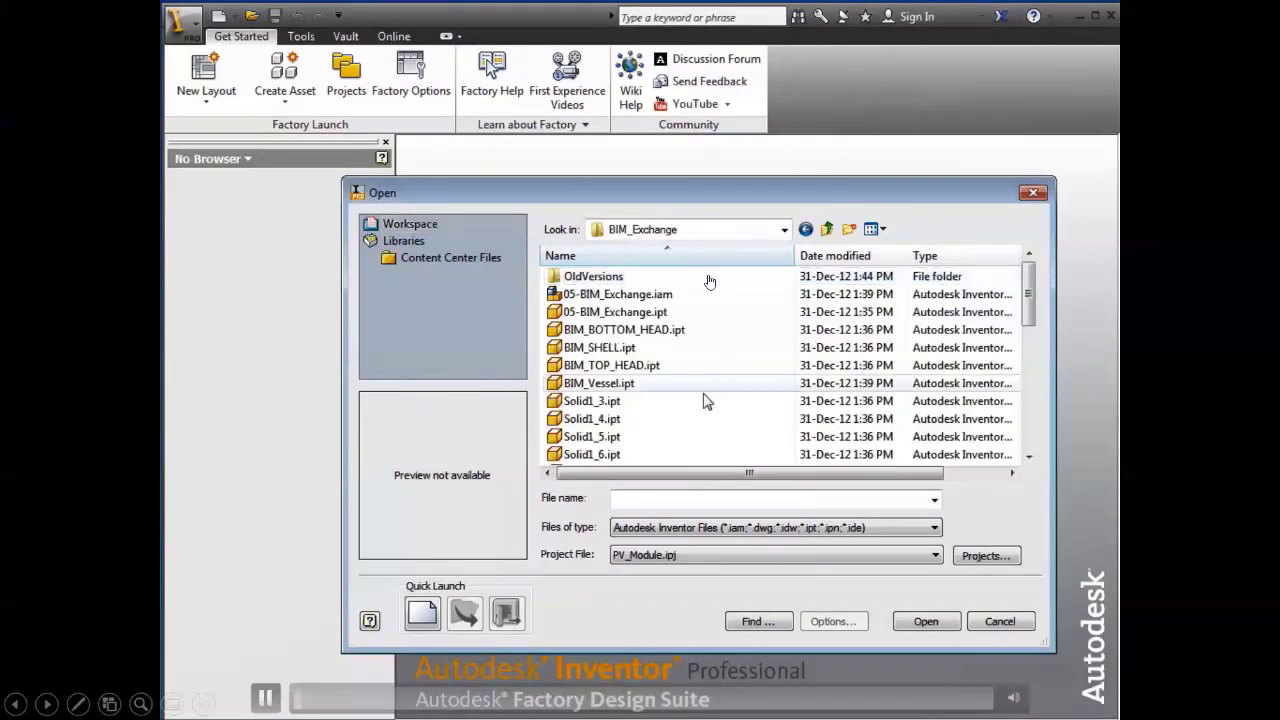
- Open 05-BIM_Exchange.iam and start a shrinkwrap substitute level of detail for it, using the Standard.ipt template and default component name
left_click(703, 294)
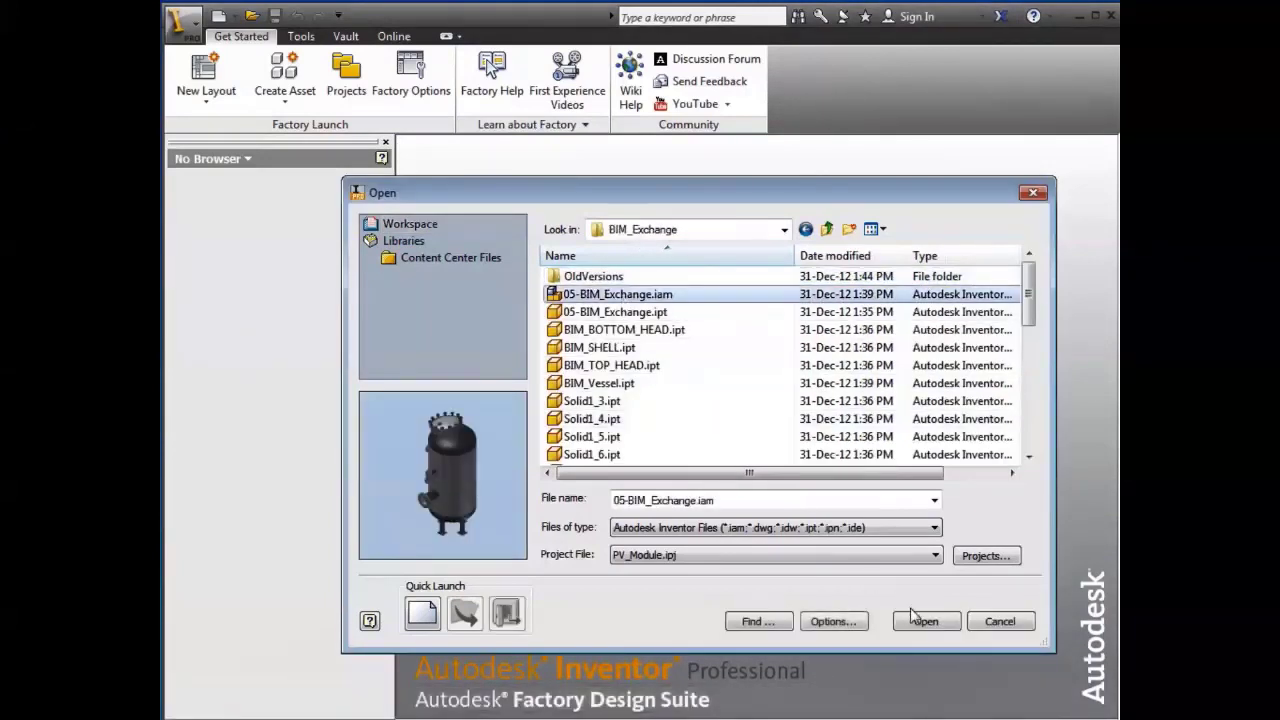
left_click(912, 617)
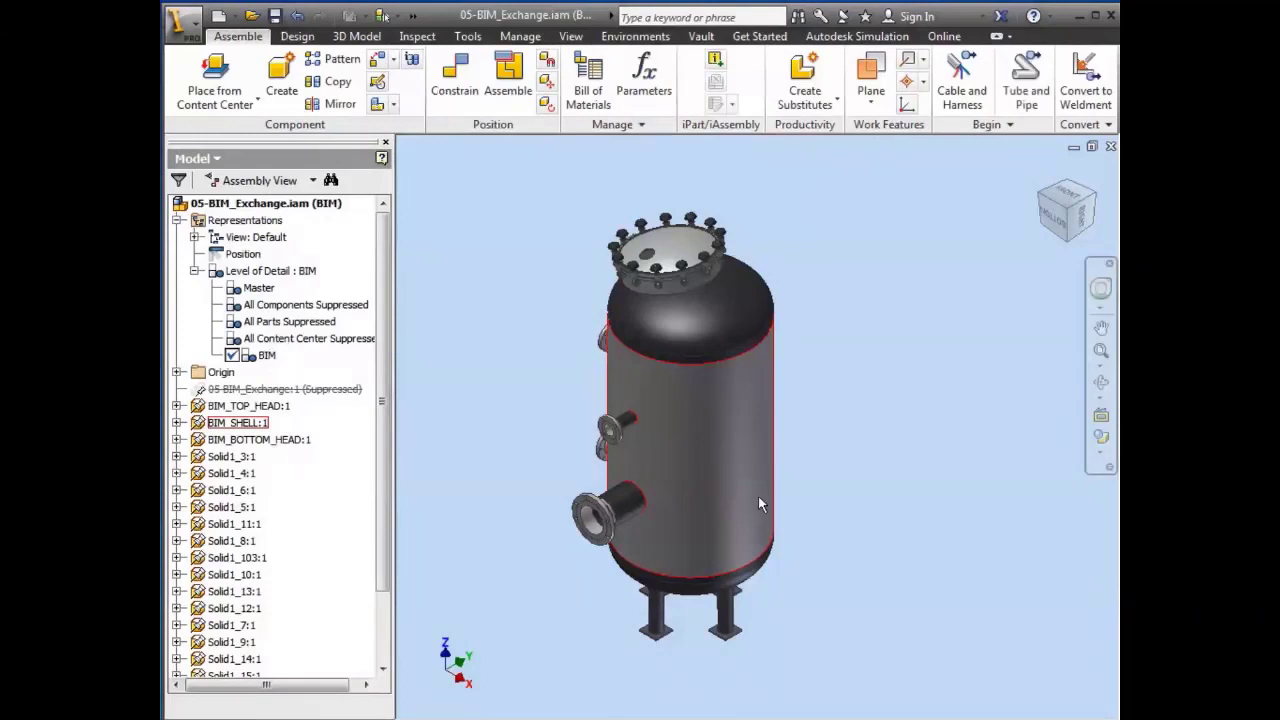
right_click(290, 271)
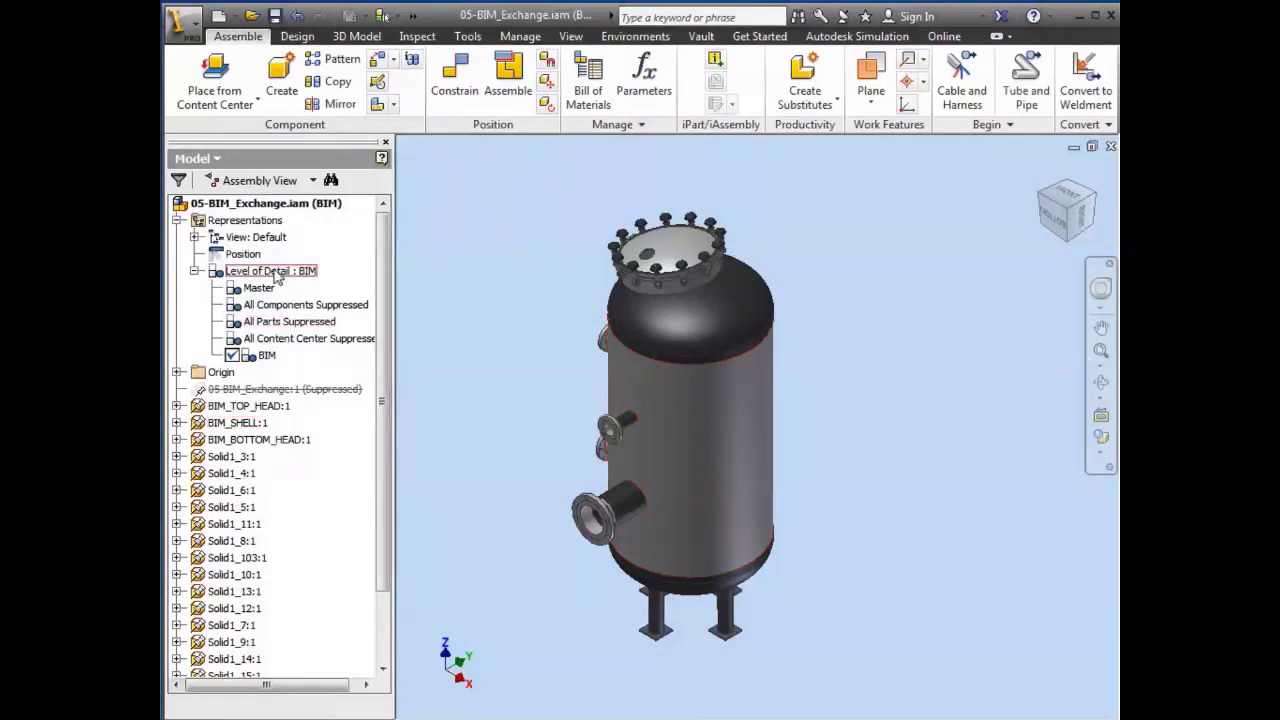
mouse_move(342, 312)
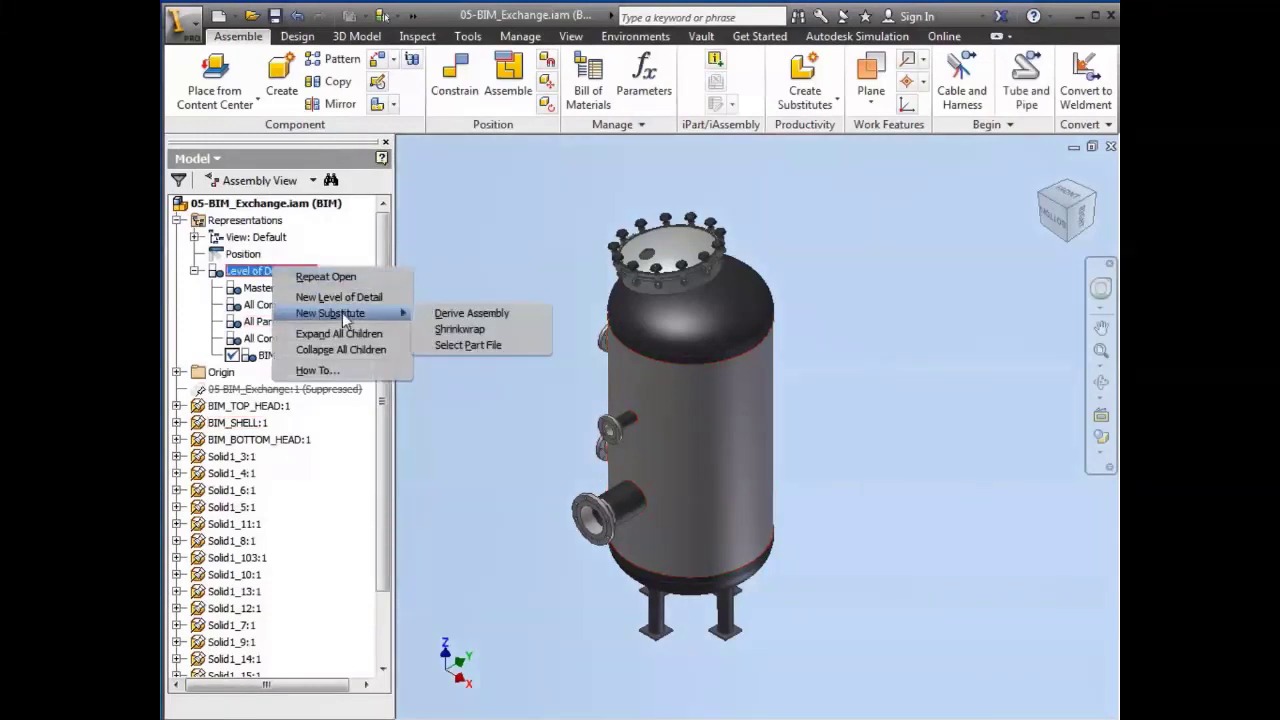
left_click(468, 330)
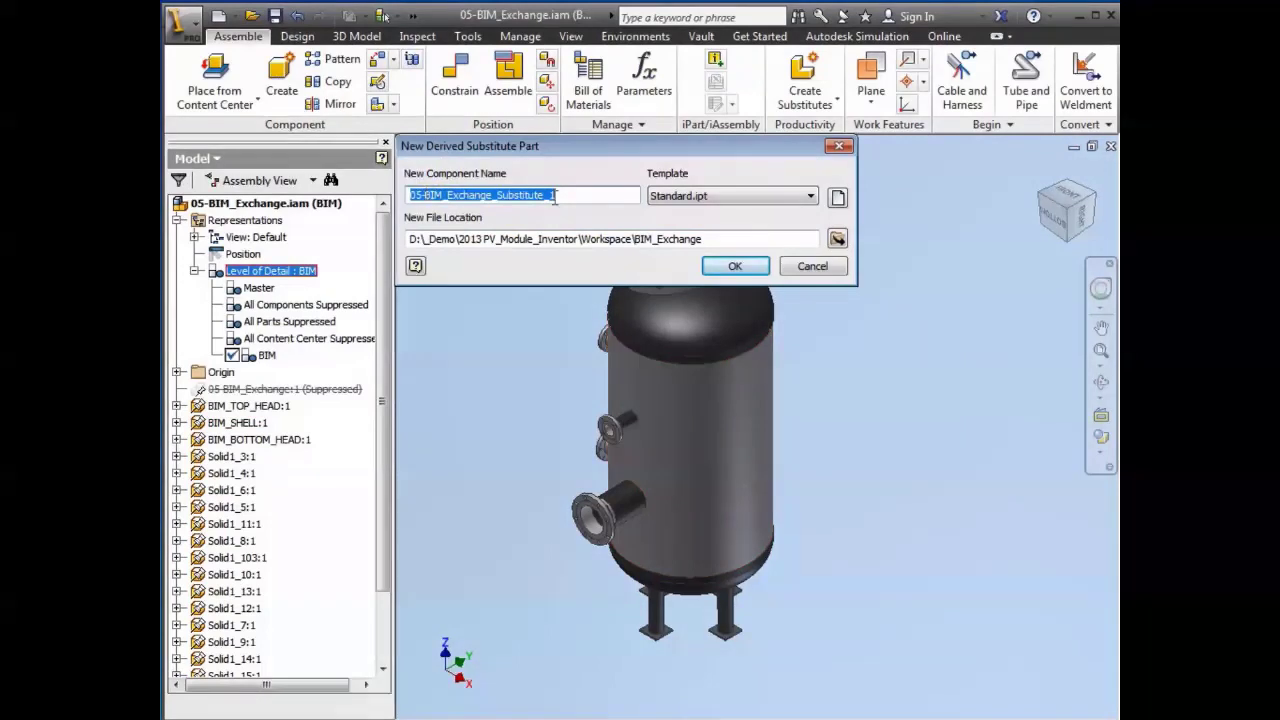
left_click(737, 268)
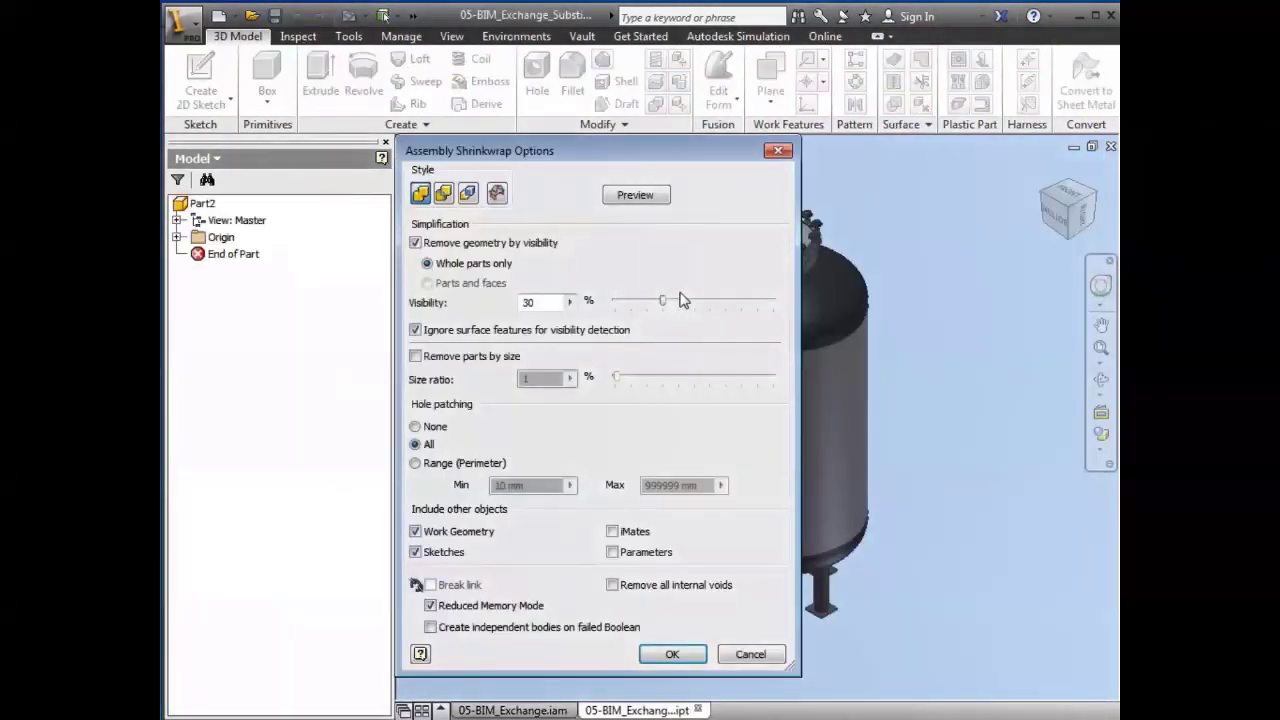
left_click_drag(686, 152, 491, 136)
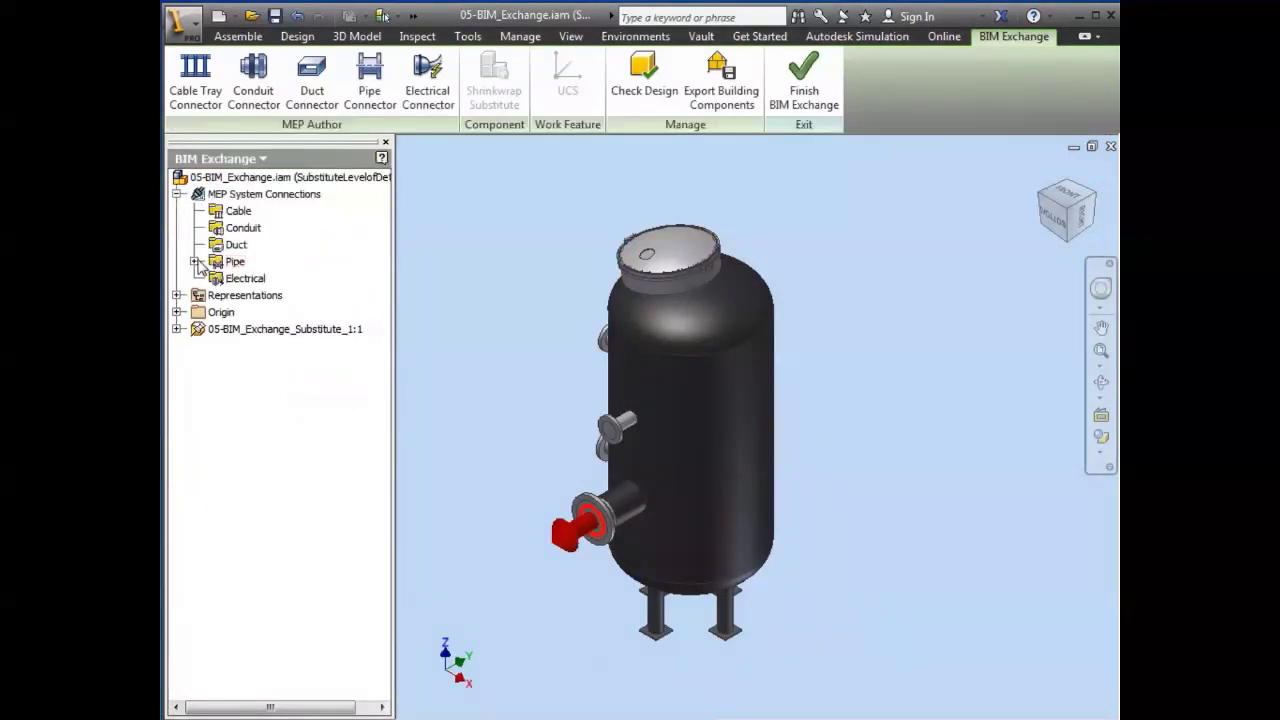
- Delete the existing pipe connector and add a circular one on the large lower nozzle, facing outward, with system type Other
left_click(330, 310)
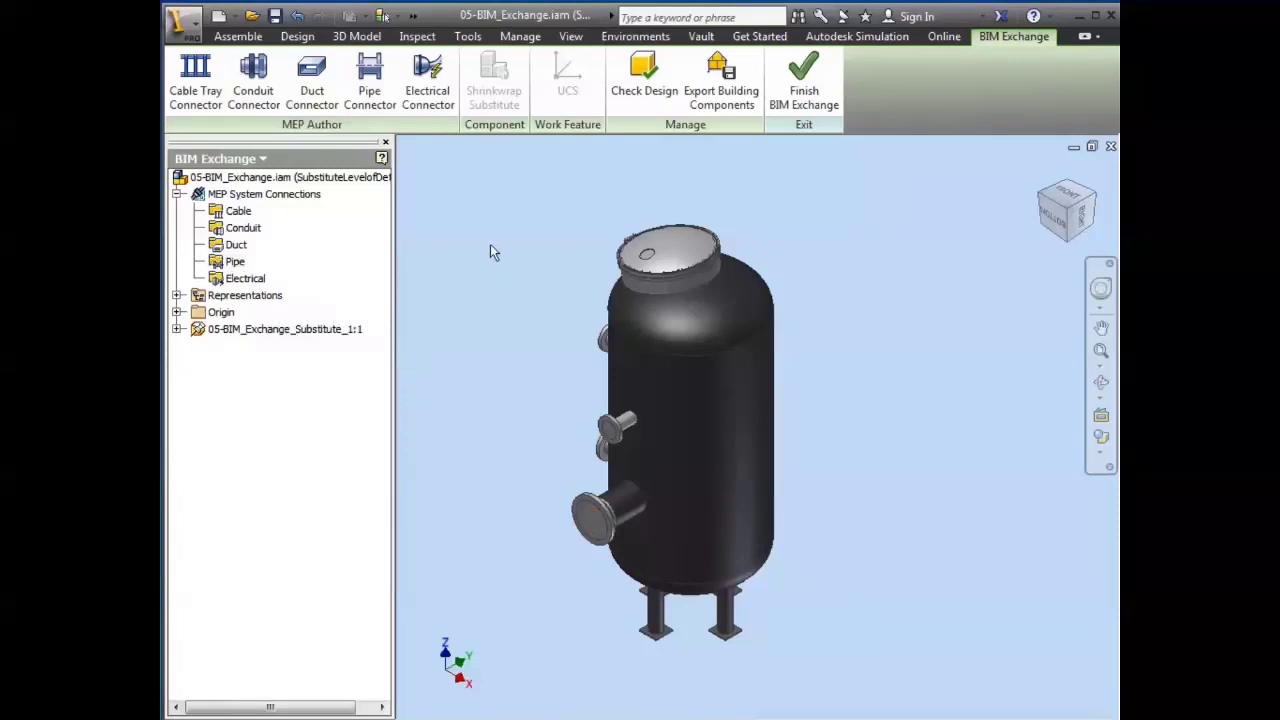
left_click(372, 89)
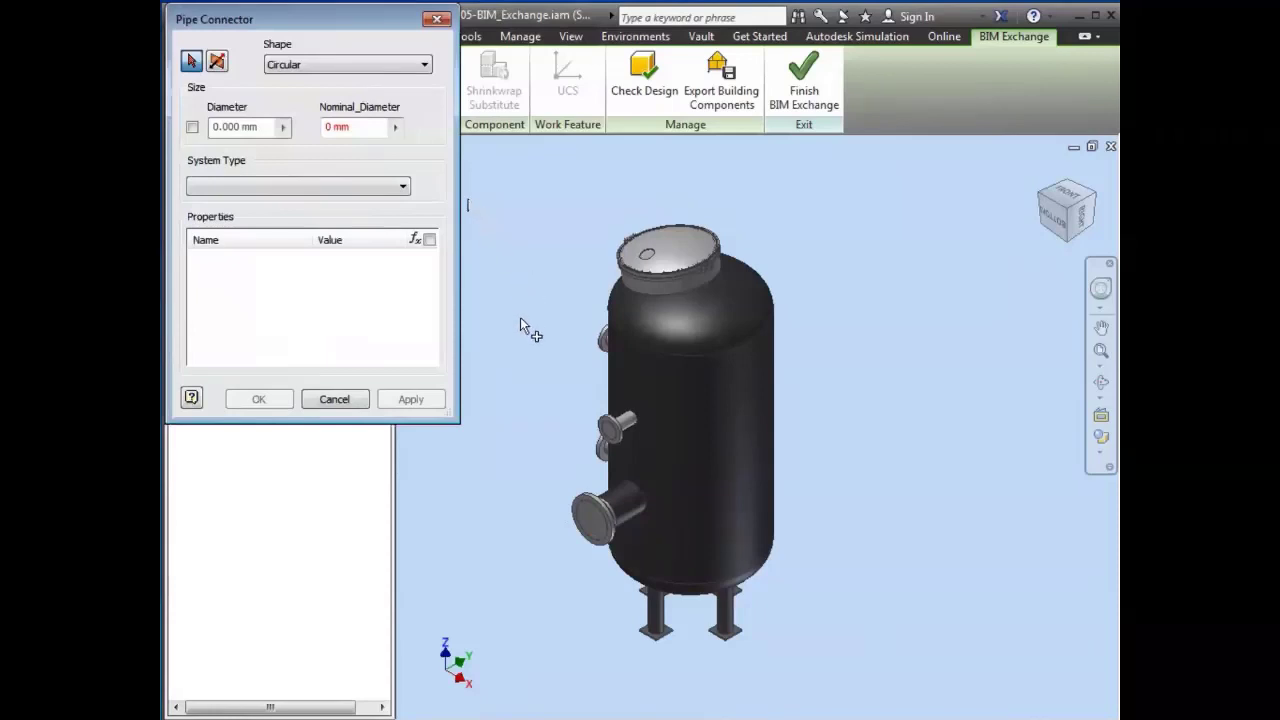
left_click(593, 502)
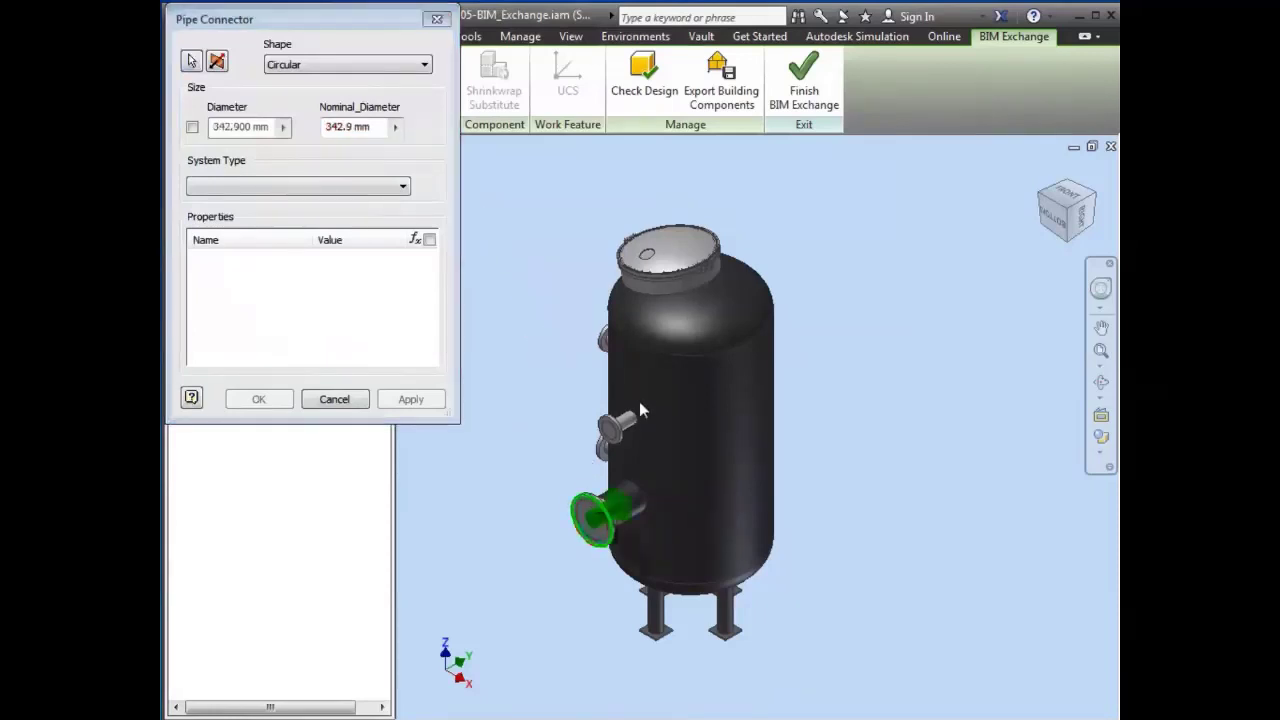
left_click(218, 63)
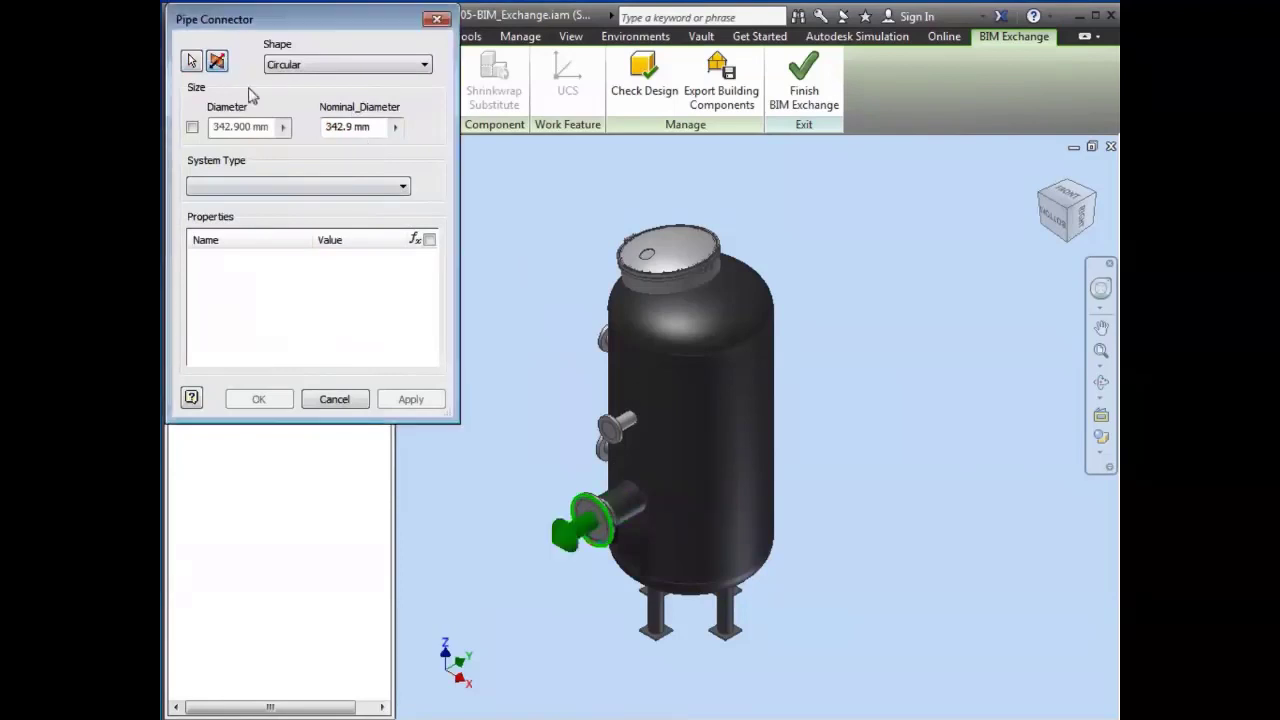
left_click(403, 188)
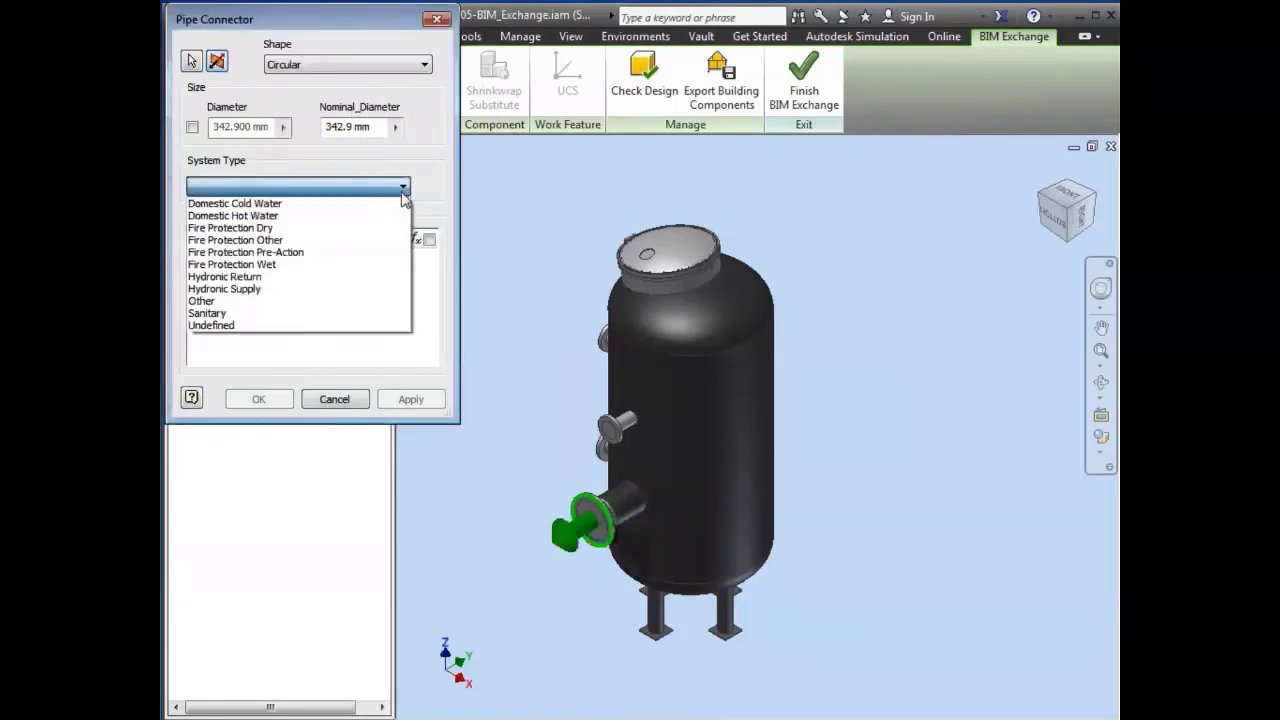
left_click(329, 301)
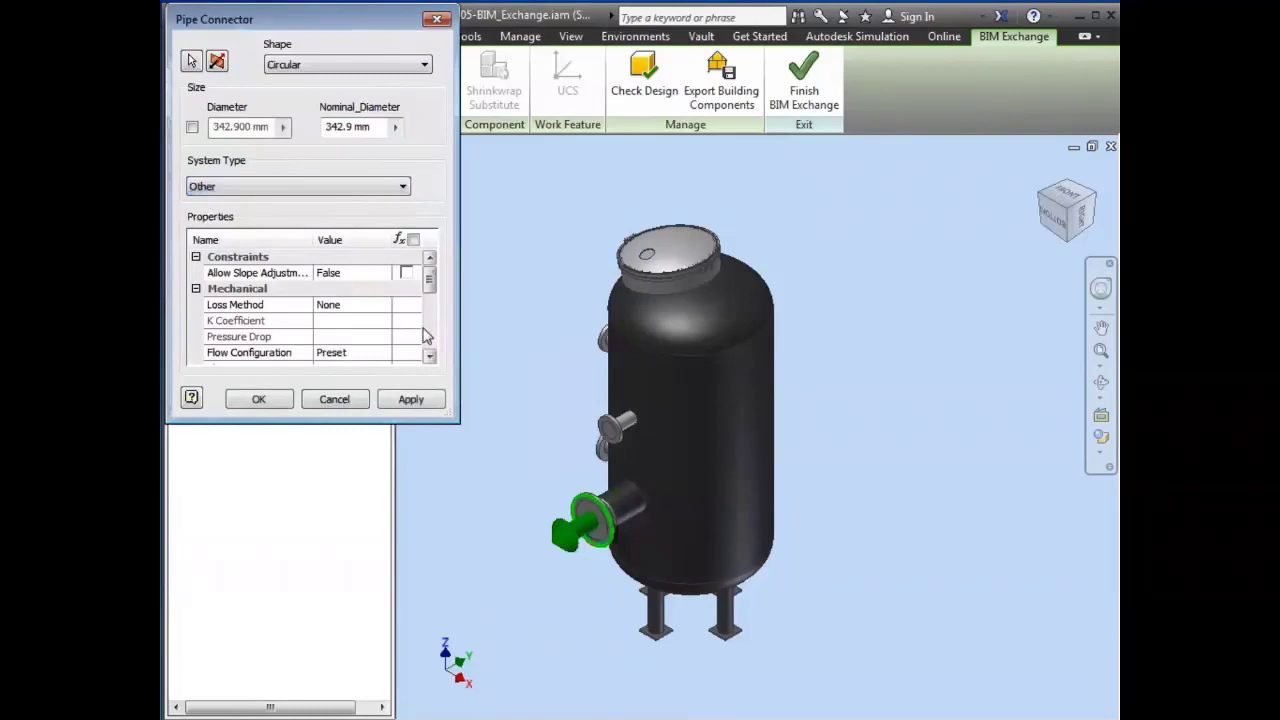
left_click_drag(457, 423, 508, 621)
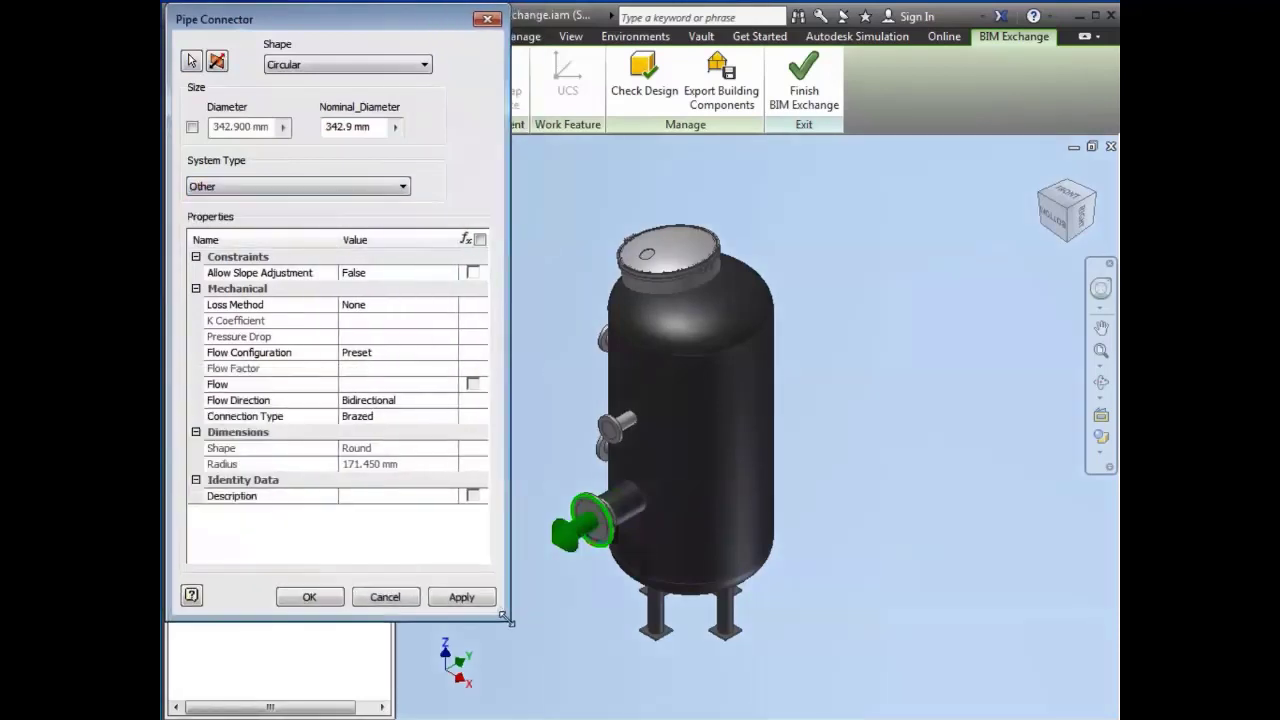
left_click(324, 600)
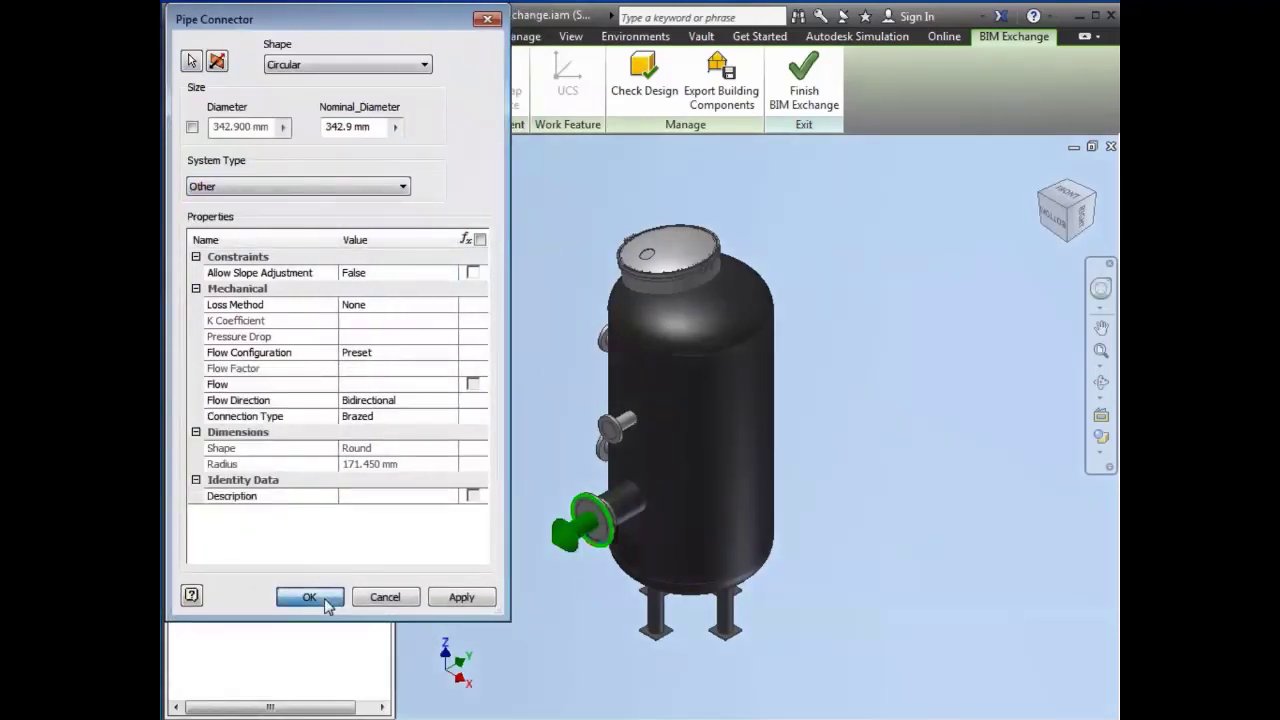
- Set up a building components export of the vessel, trying the ViewCube orientation before choosing Model Origin
left_click(721, 82)
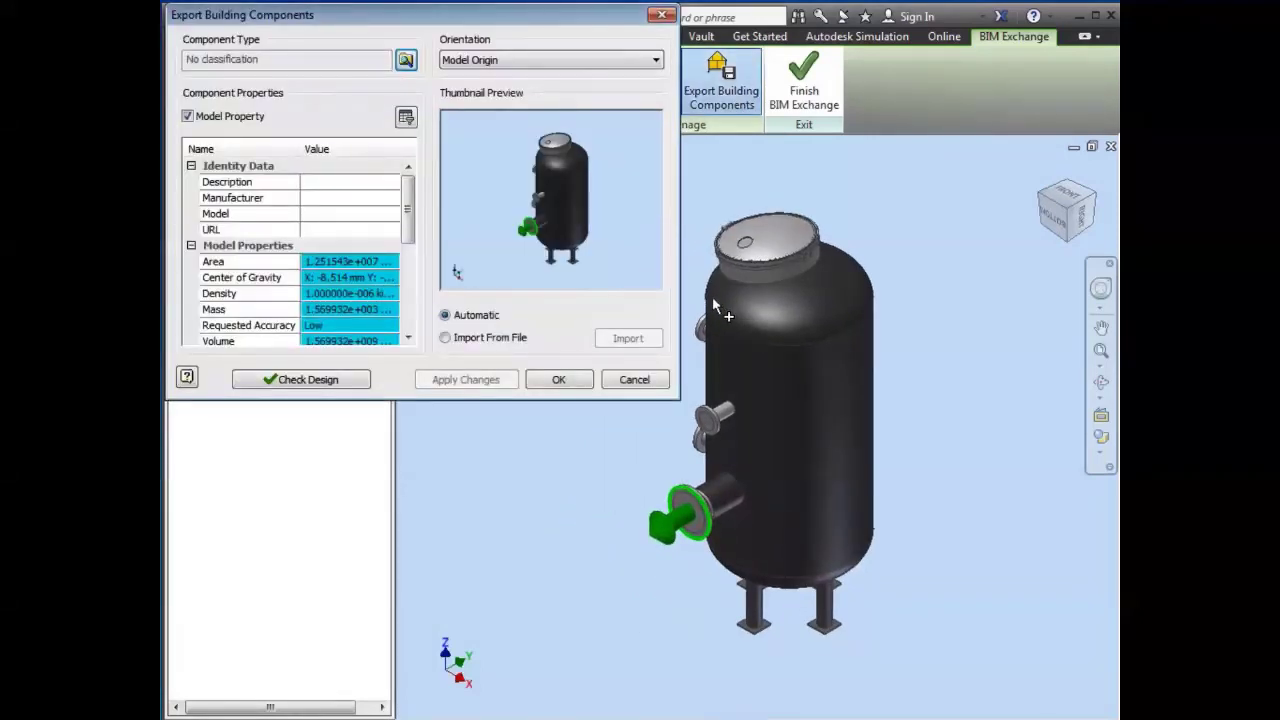
left_click(549, 62)
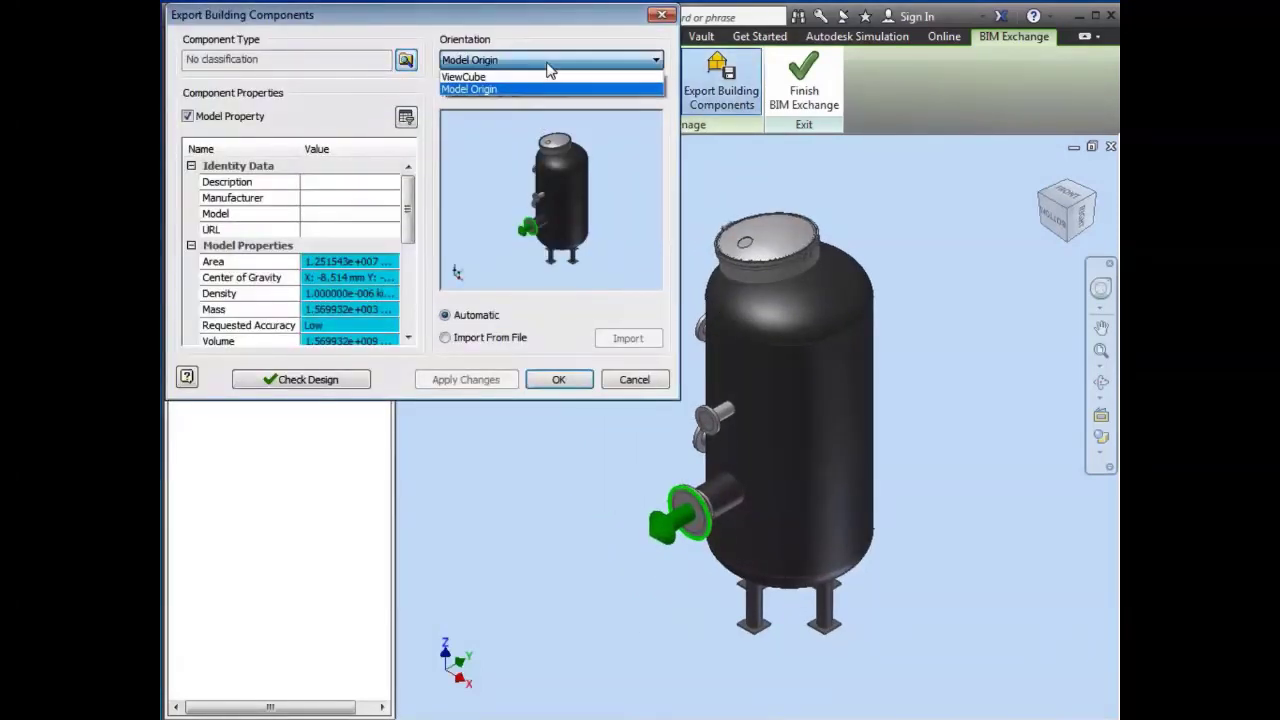
left_click(549, 75)
left_click(634, 62)
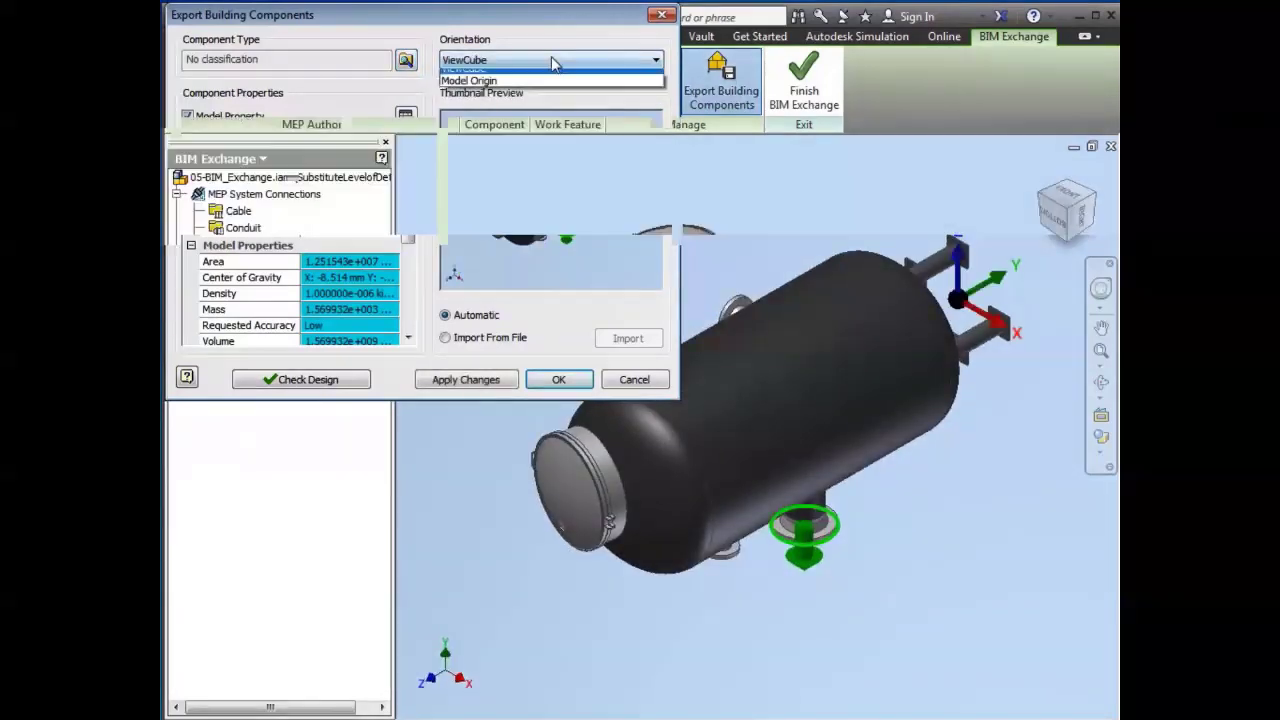
left_click(549, 92)
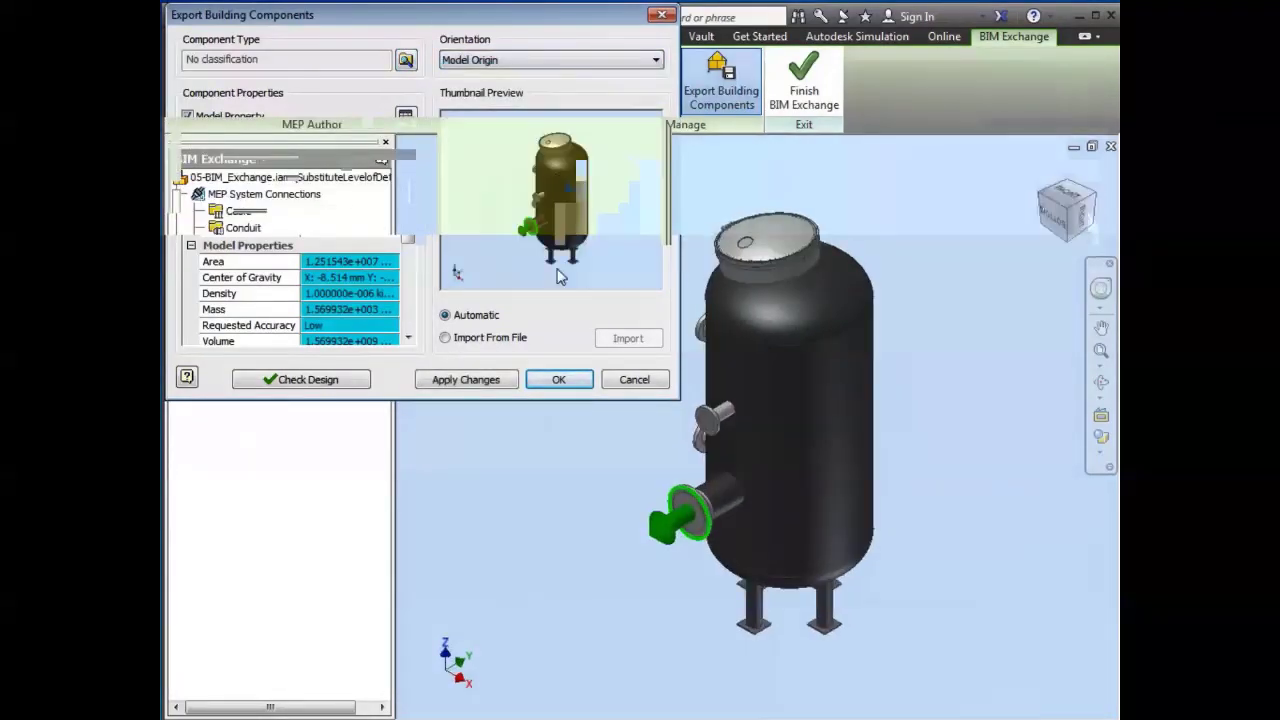
left_click(557, 379)
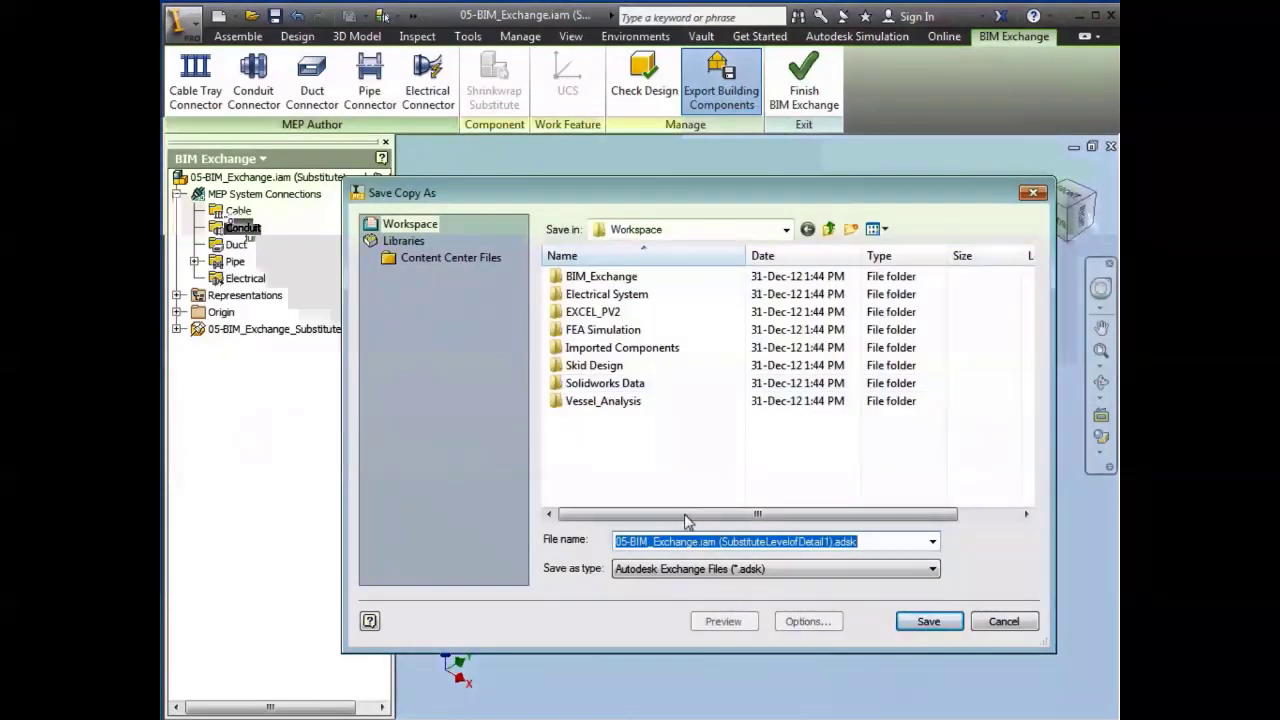
- Save the export to the Workspace folder as Autodesk Exchange file 05-BIM_Vessel and decline the translation report
left_click_drag(653, 544, 930, 555)
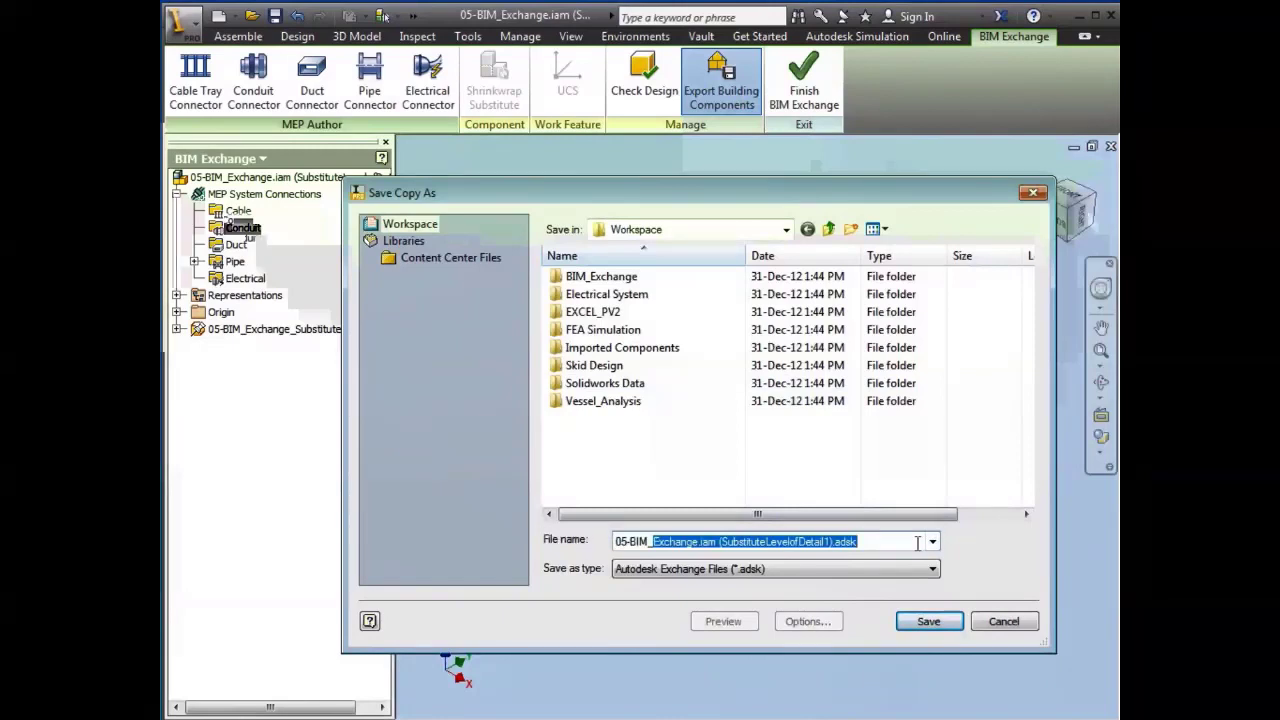
type("Vesse")
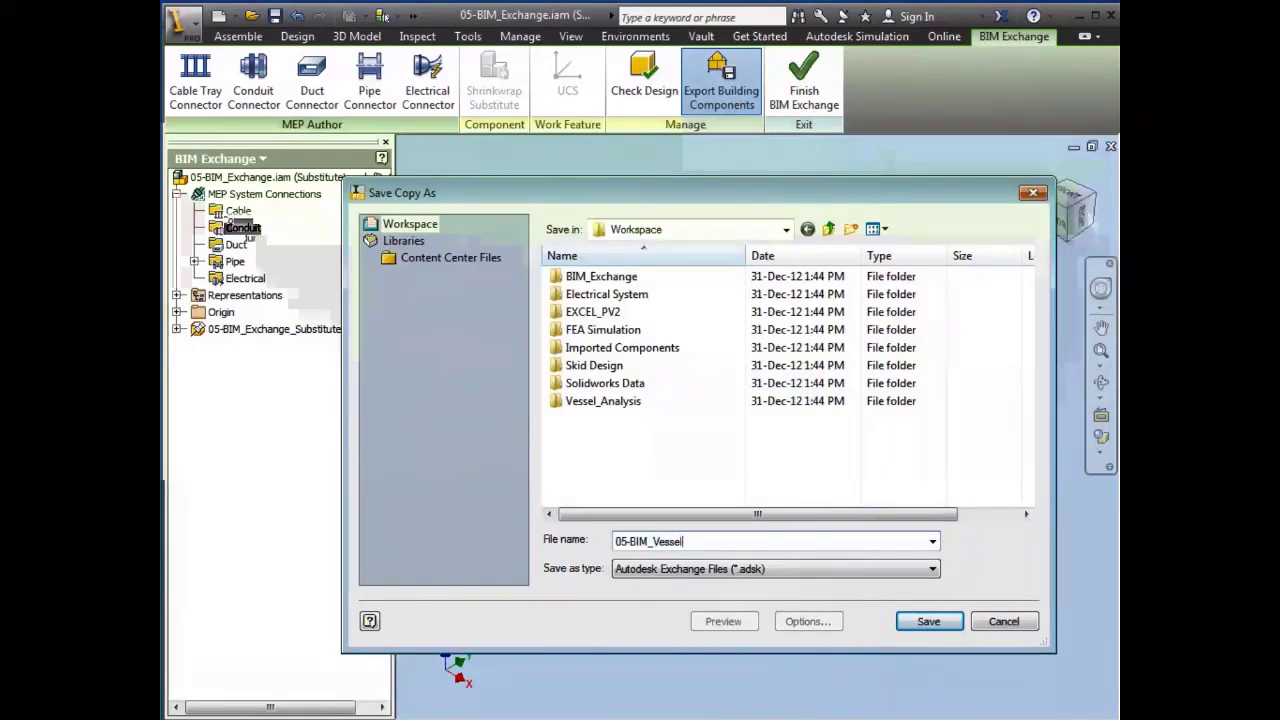
type("l")
key("Return")
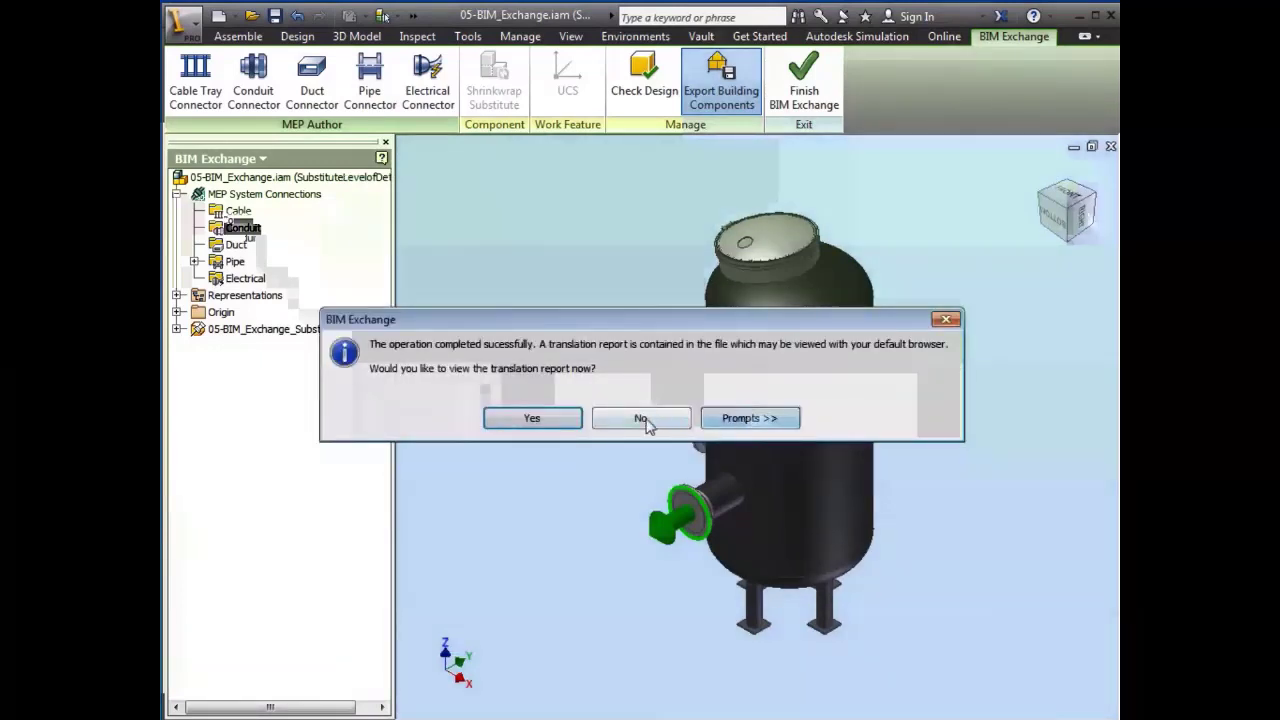
left_click(645, 420)
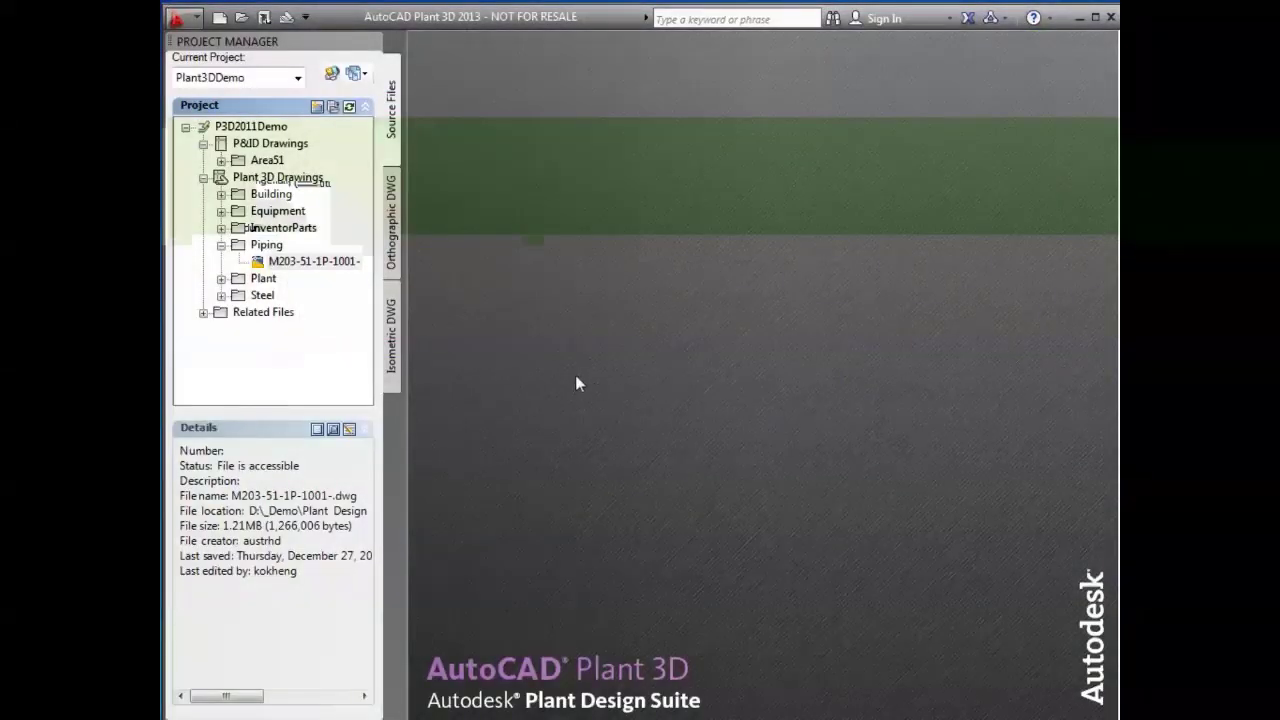
- Switch to AutoCAD Plant 3D and open the piping drawing M203-51-1P-1001- from the Plant3DDemo project, showing the whole plant
double_click(314, 261)
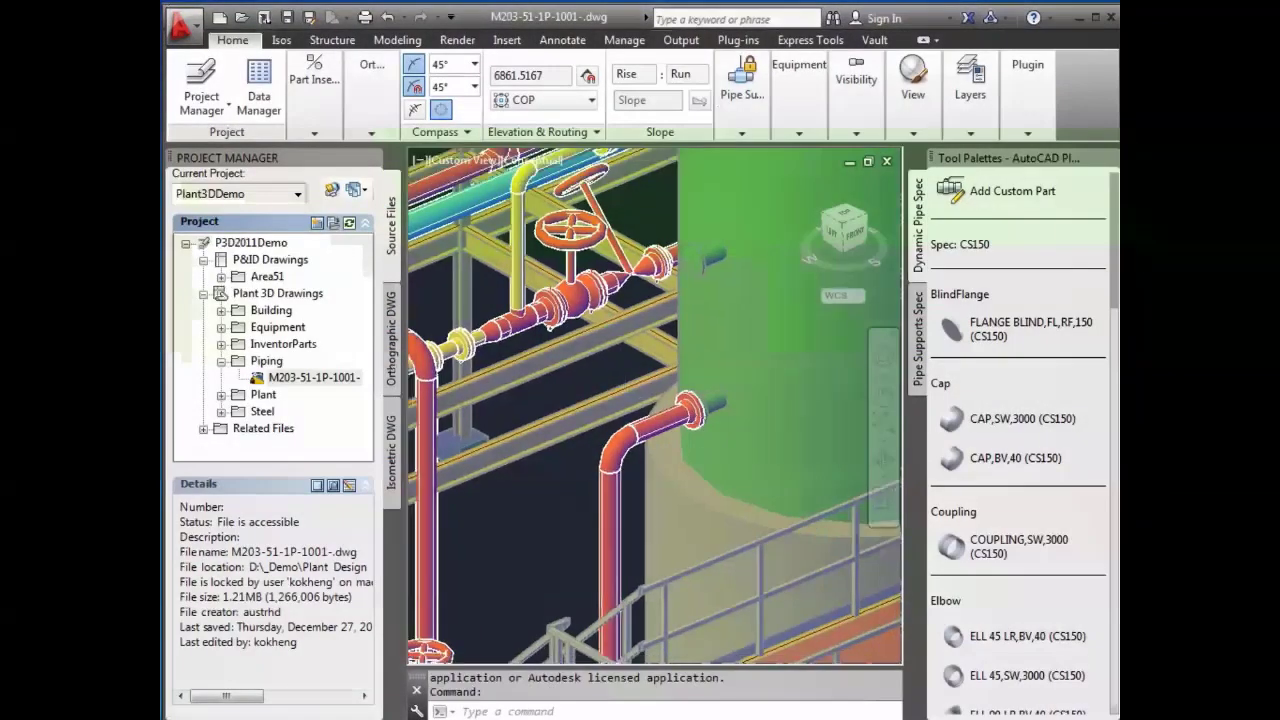
middle_click(586, 482)
middle_click(586, 482)
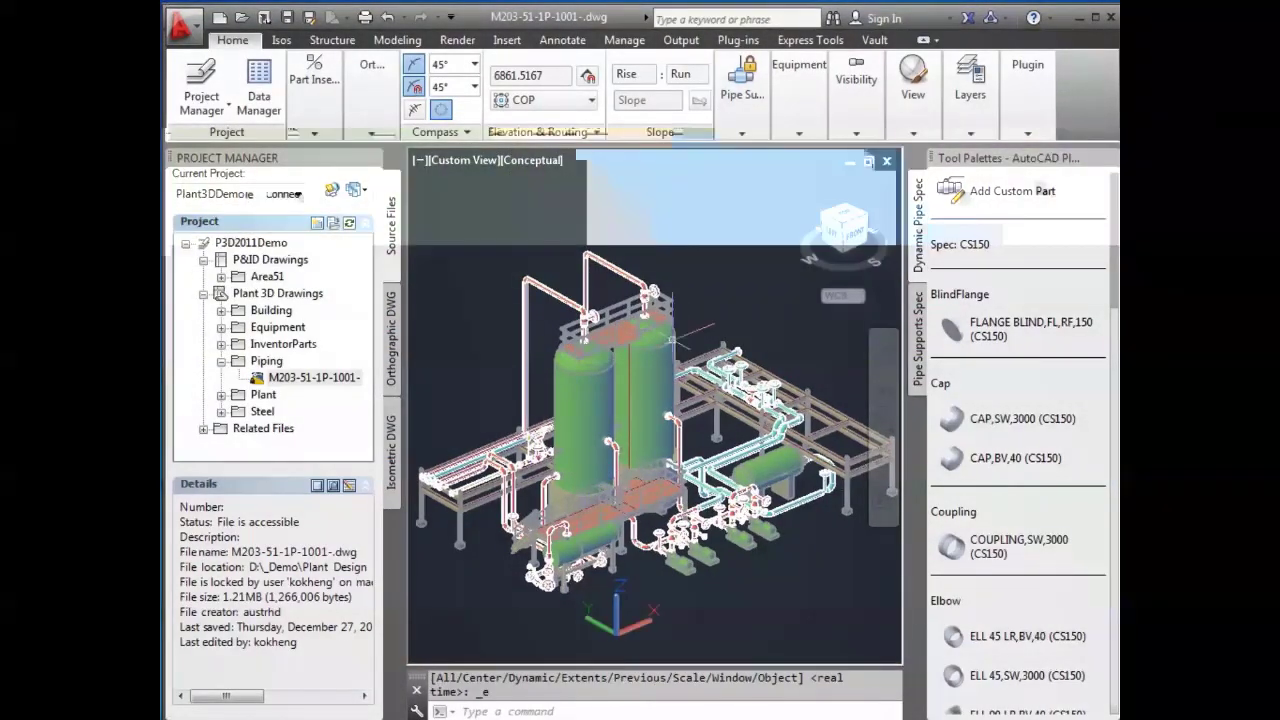
- Load BIM_Vessel.adsk from the BIM_Exchange folder as an Inventor component to convert to plant equipment
left_click(800, 132)
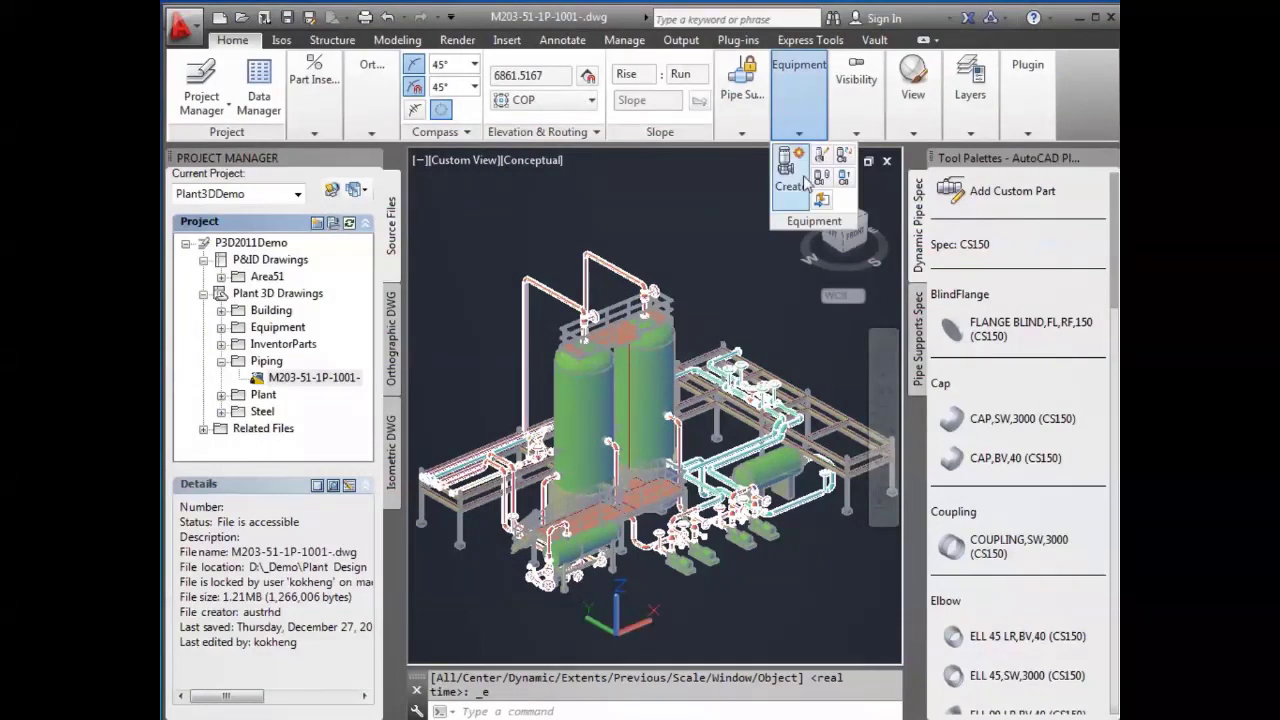
left_click(821, 201)
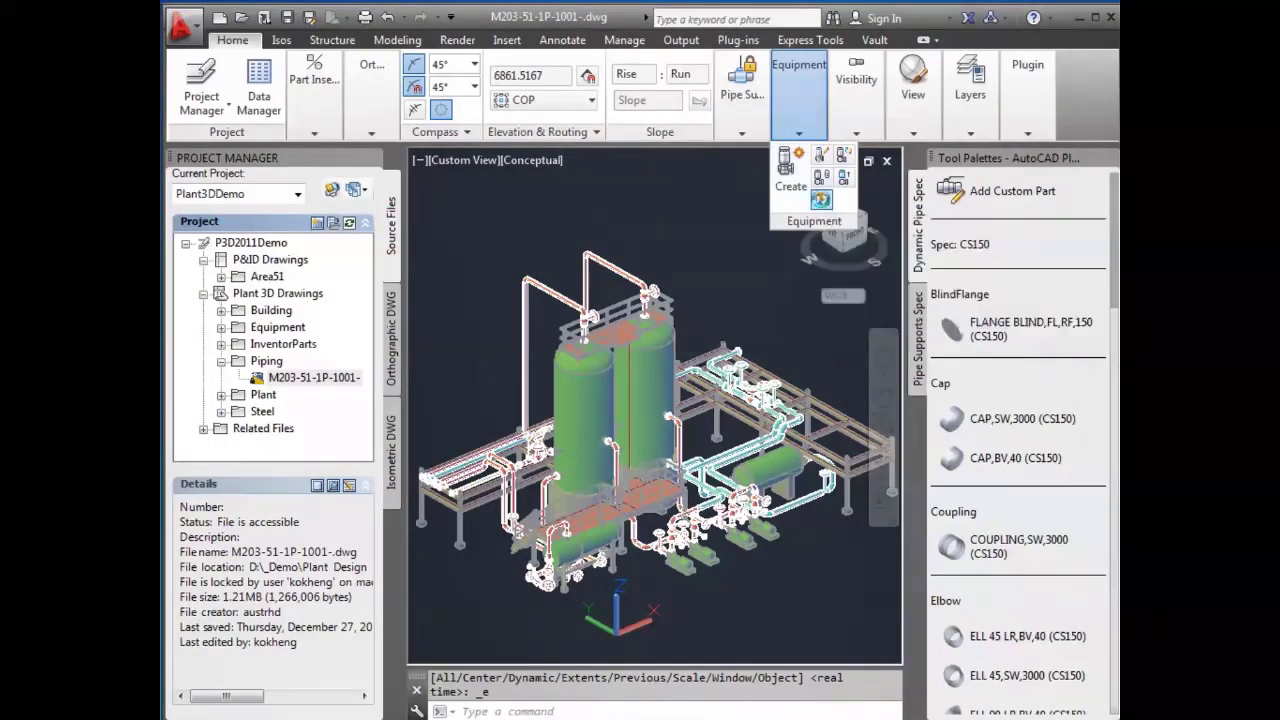
left_click_drag(812, 178, 615, 155)
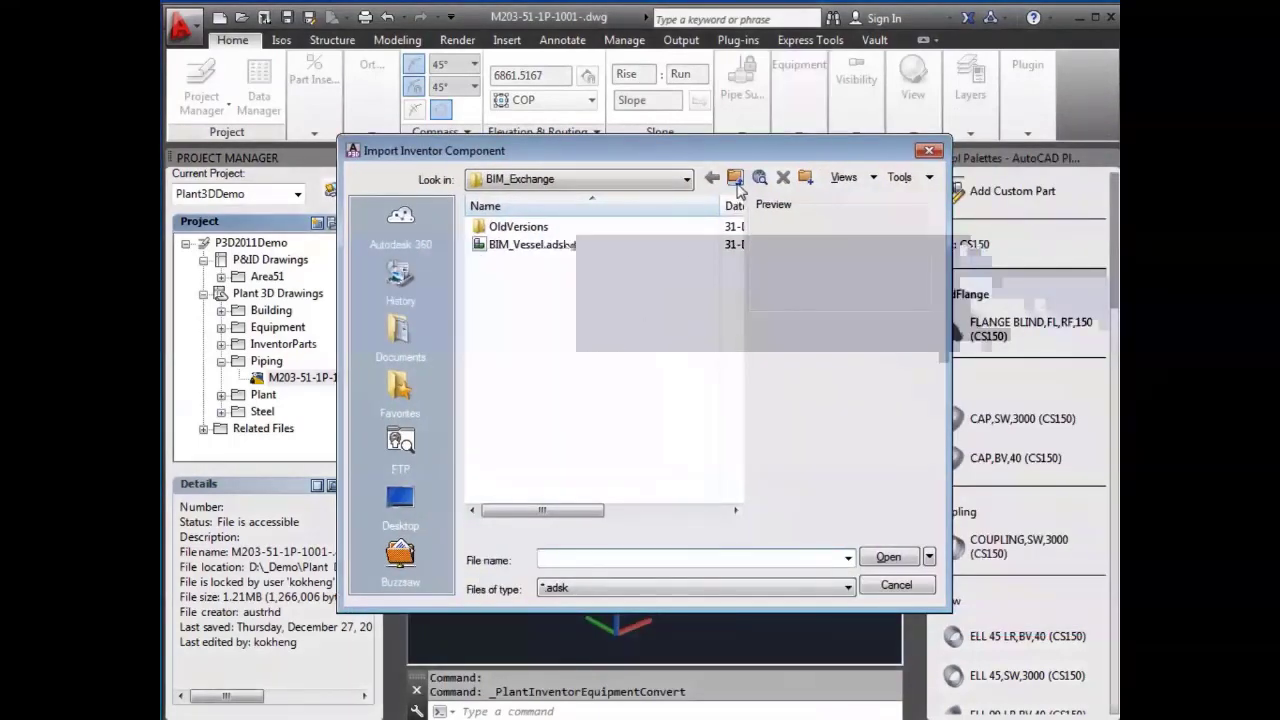
left_click(735, 178)
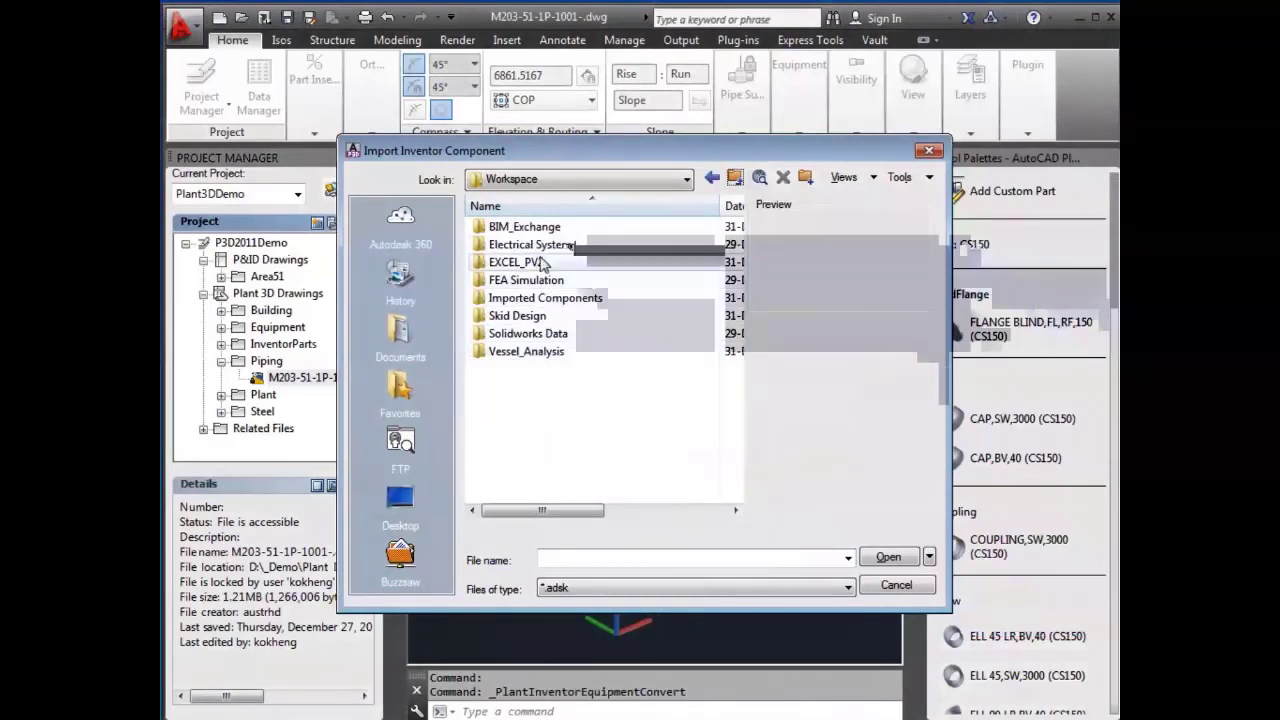
double_click(524, 227)
left_click(555, 248)
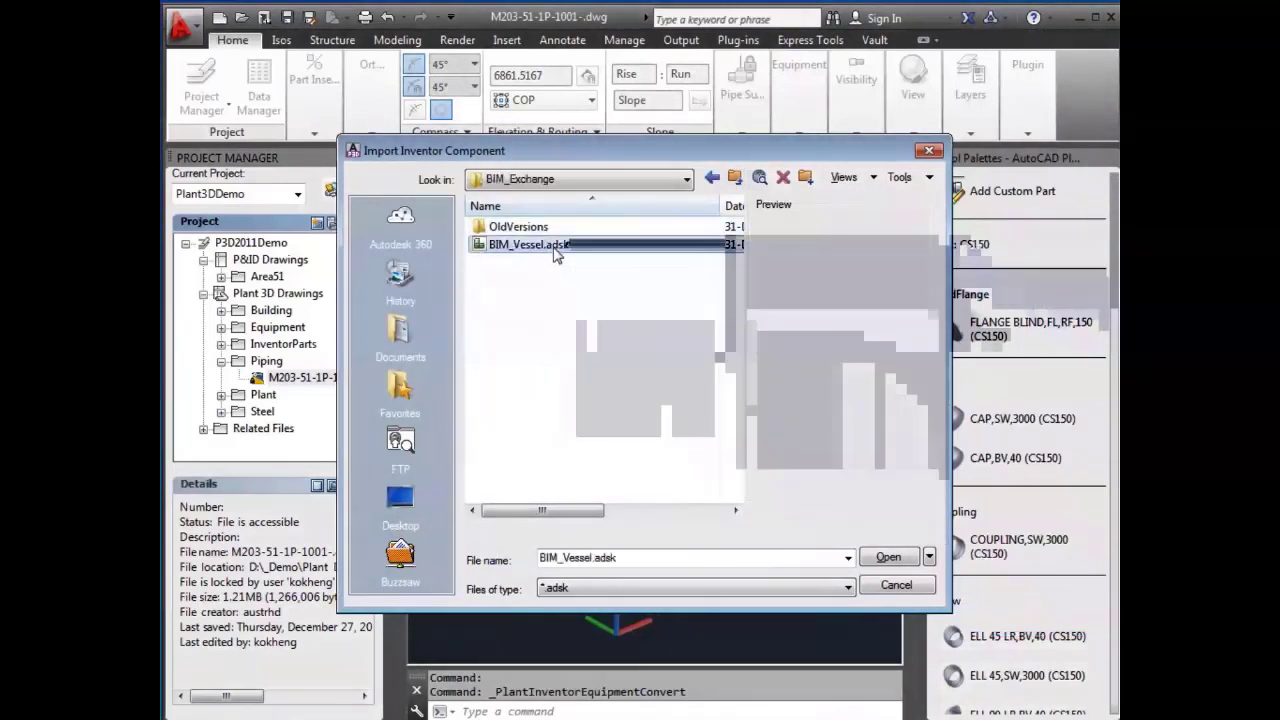
left_click(888, 560)
- Place the imported vessel on the open ground in front of the horizontal tank beneath the platform and set its rotation
scroll(700, 480, "up", 5)
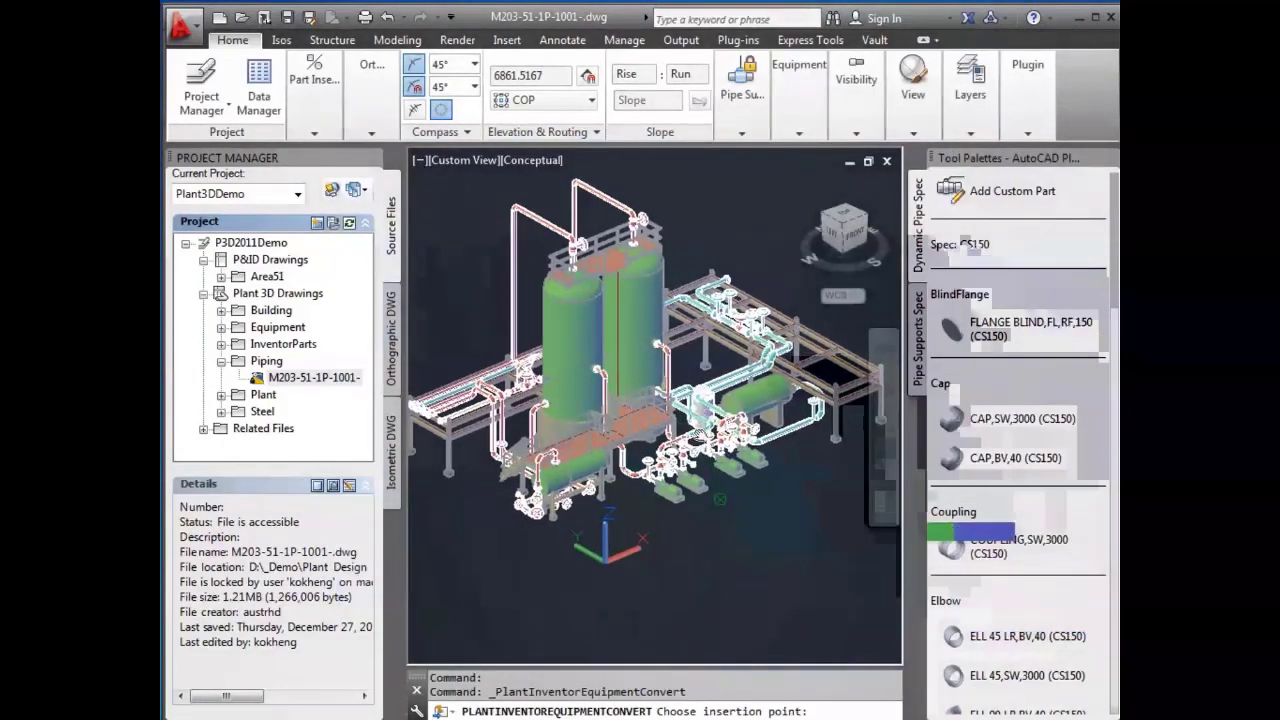
middle_click_drag(686, 500, 789, 400)
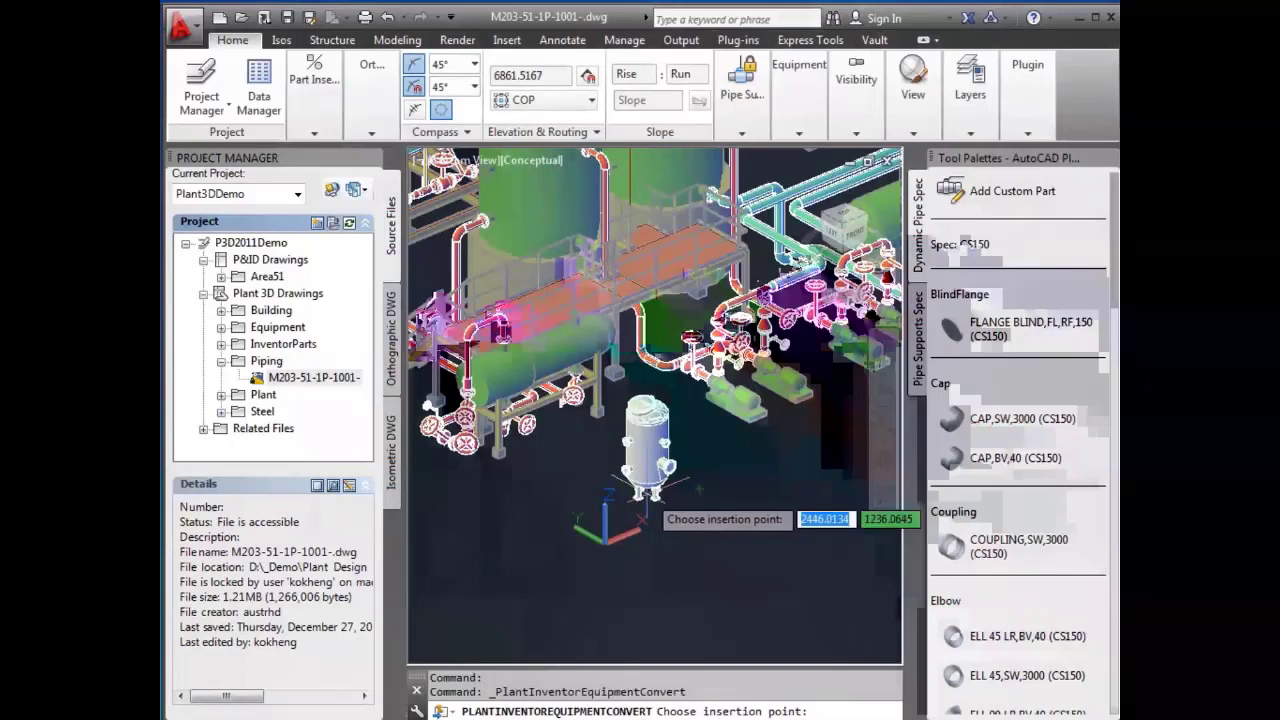
left_click(596, 488)
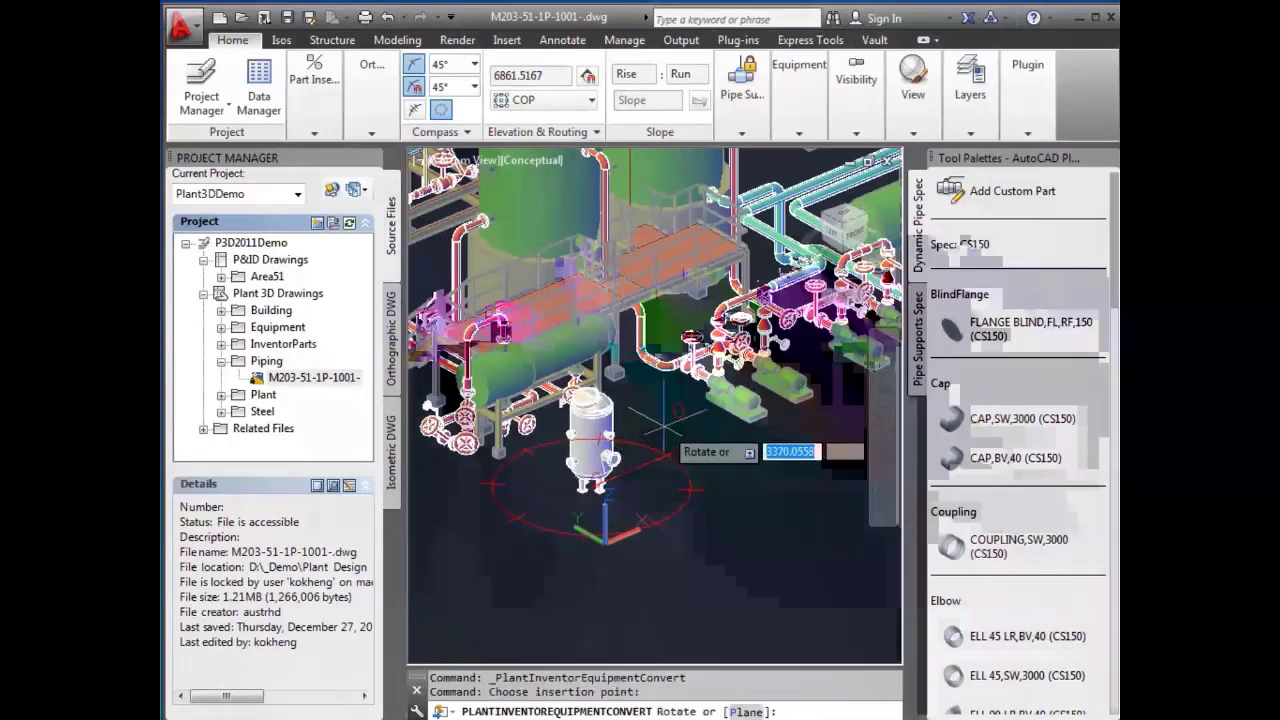
left_click(528, 430)
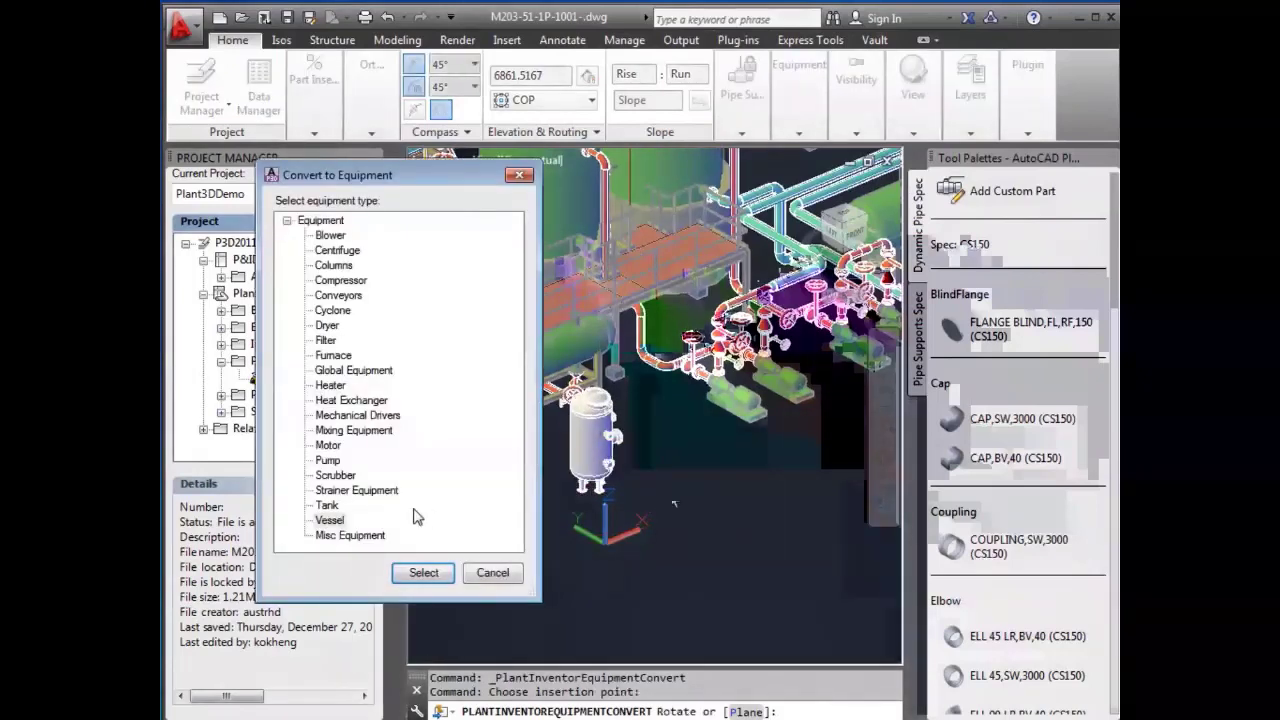
- Convert the imported Inventor component to equipment of type Vessel
left_click(423, 573)
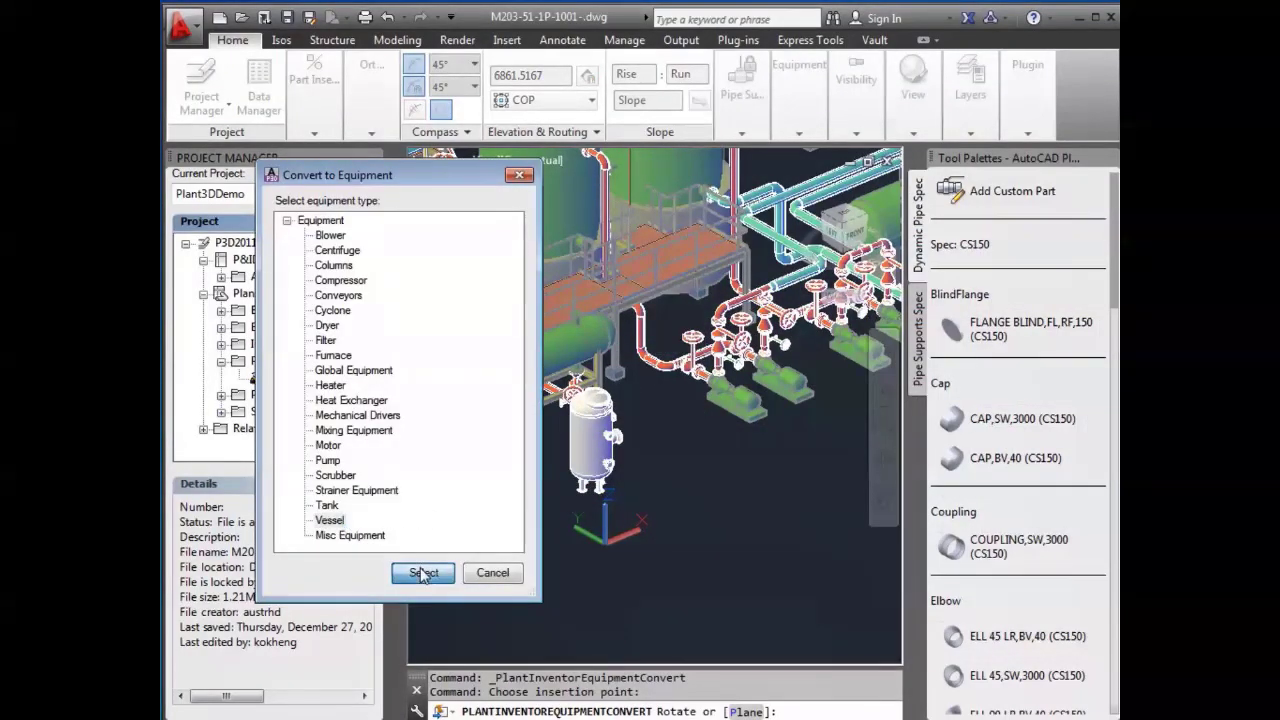
- Open the vessel's large lower nozzle N-1 for editing and set its unit to in and pressure class to 150
middle_click_drag(657, 480, 515, 464, "shift")
middle_click_drag(515, 464, 663, 569)
scroll(562, 412, "up", 3)
middle_click_drag(562, 412, 655, 520)
scroll(655, 520, "up", 1)
left_click(582, 420, "ctrl")
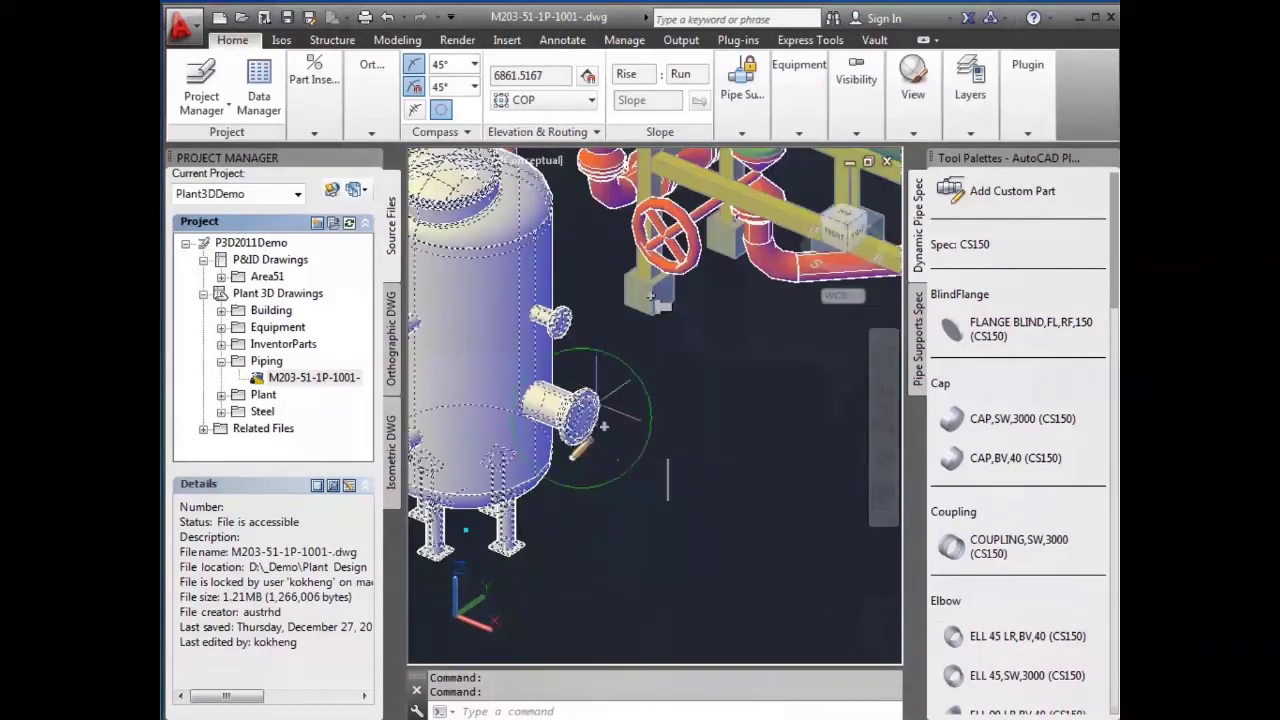
left_click(581, 449)
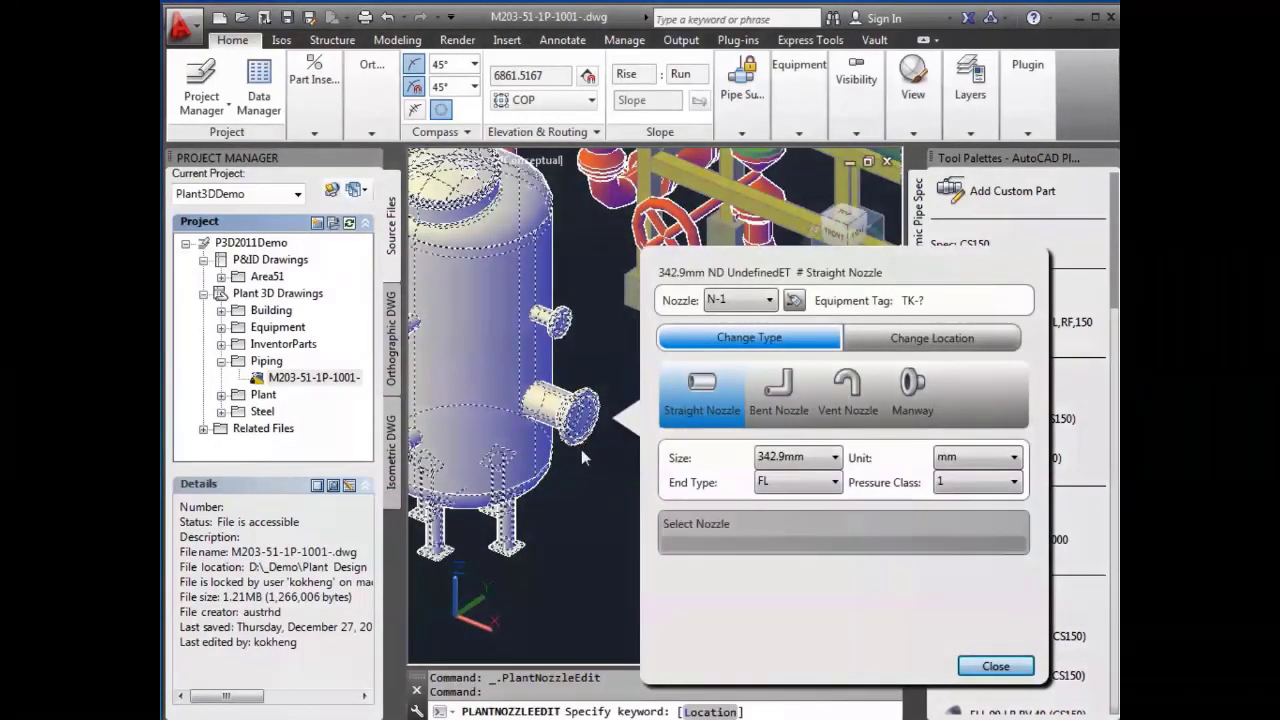
left_click(834, 458)
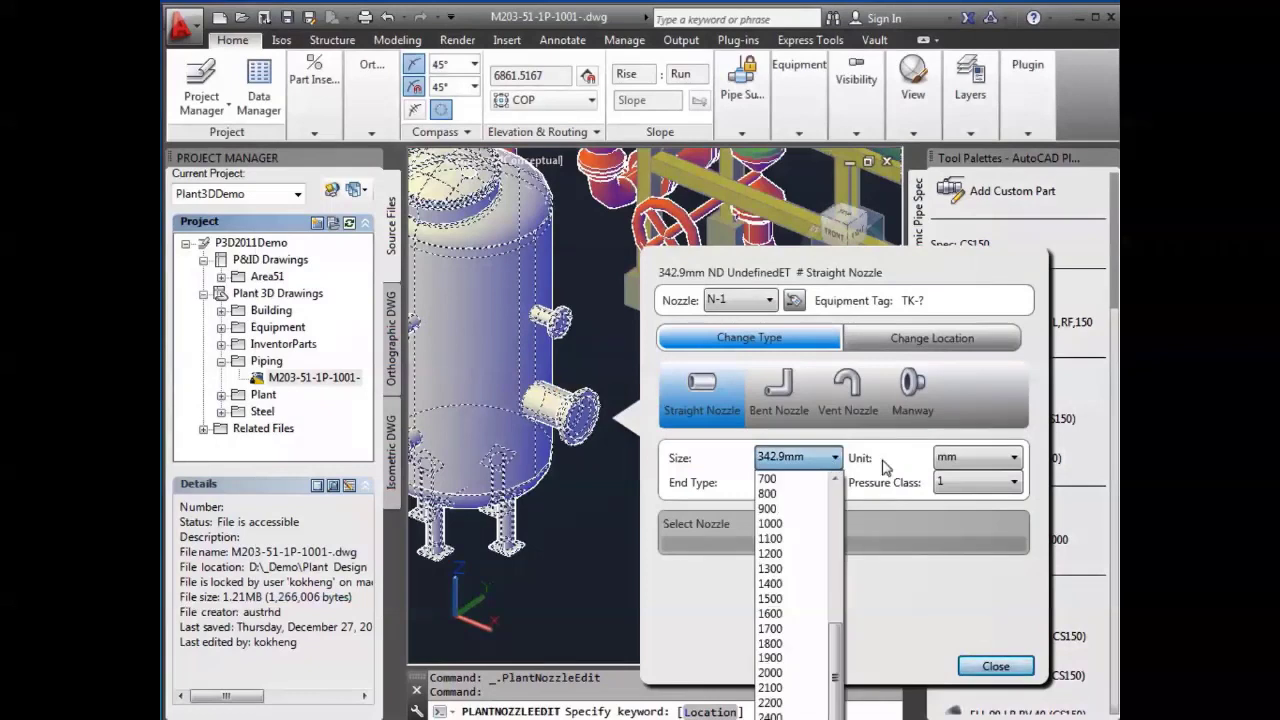
left_click(1012, 458)
left_click(1001, 481)
- Set nozzle N-1 to size 200 and assign the flanged 8" ND, RF, 150, ASME B16.5 nozzle
left_click(830, 457)
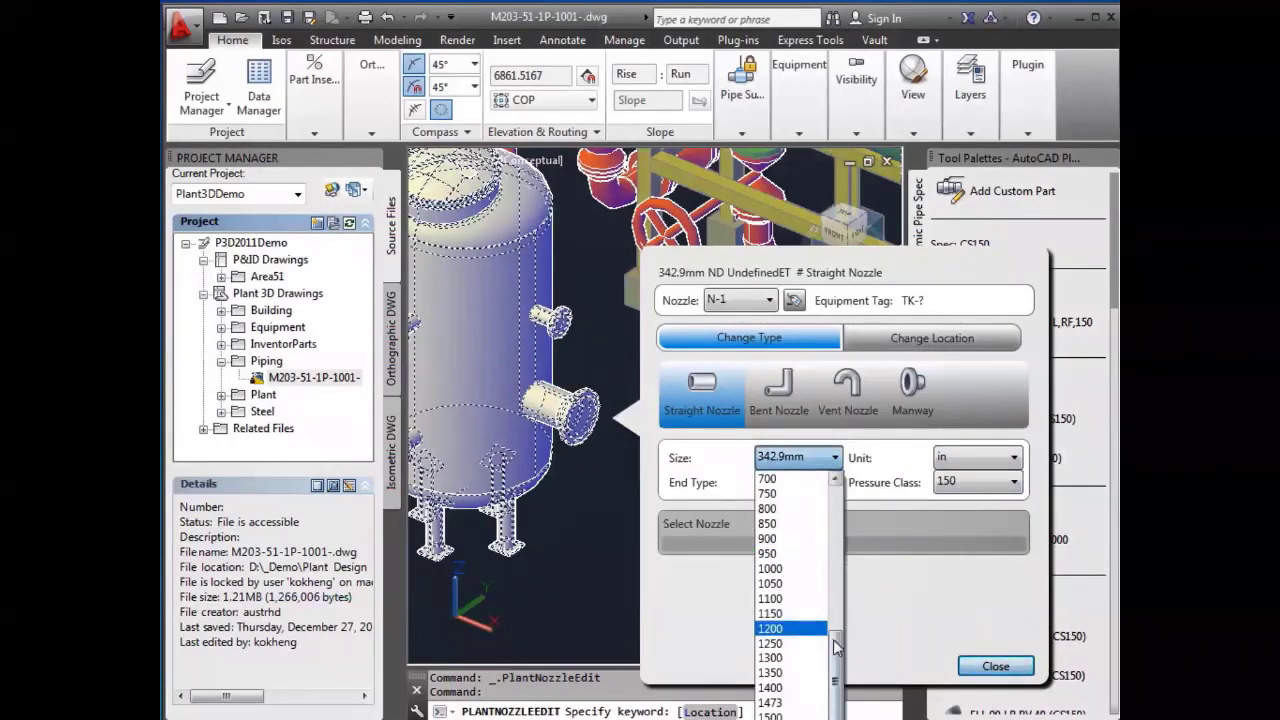
left_click_drag(836, 647, 836, 575)
left_click(780, 523)
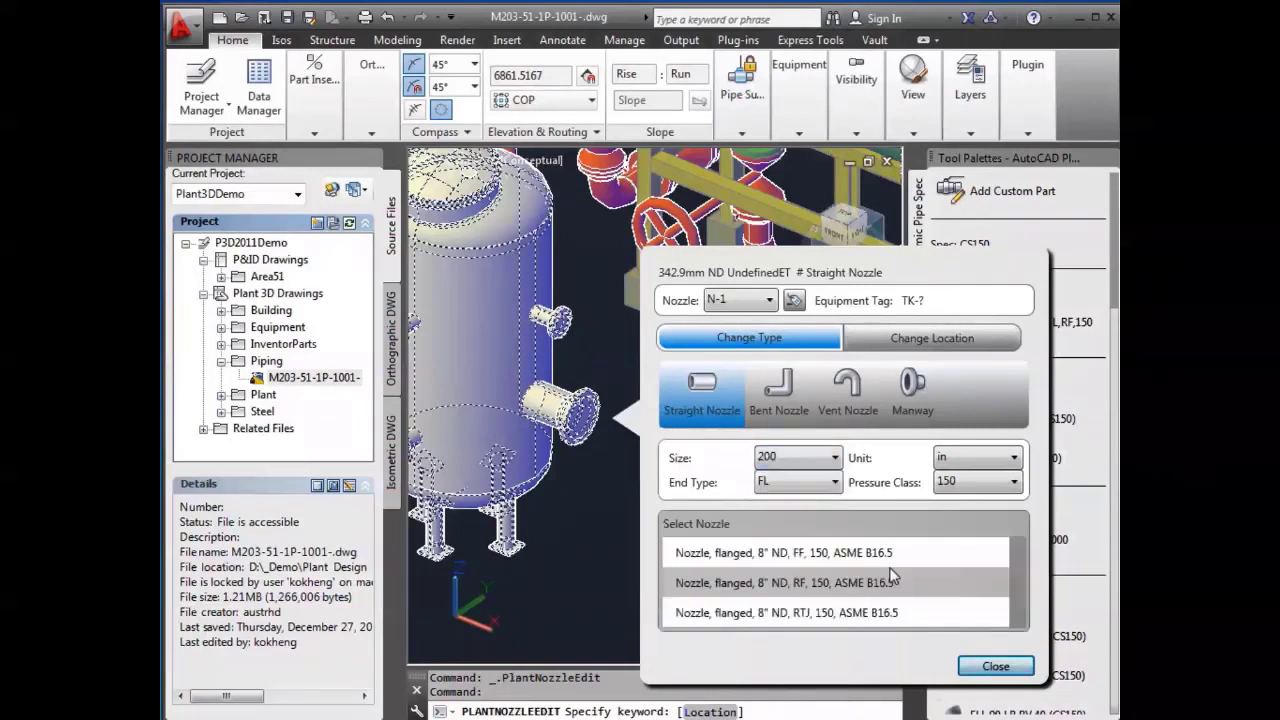
left_click(778, 584)
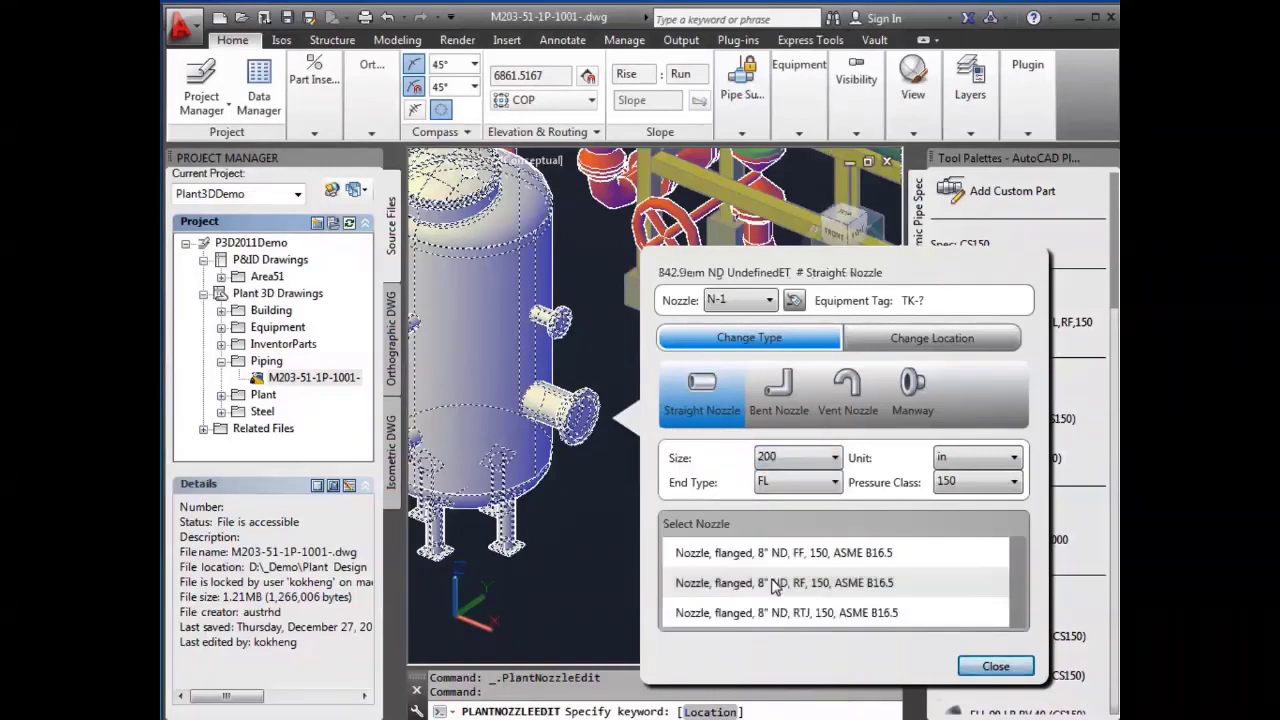
left_click(993, 666)
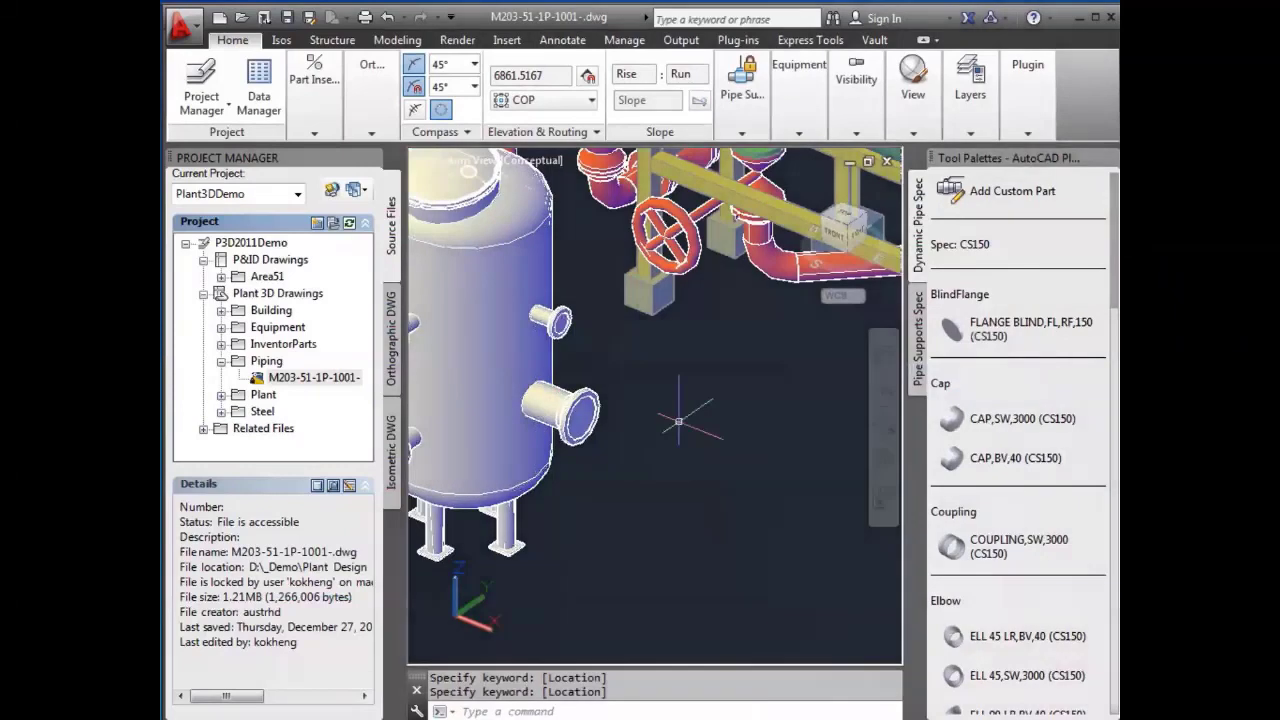
- Route a size 200 CS150 pipe from the vessel's large lower nozzle to the top nozzle of the green horizontal tank
left_click(375, 132)
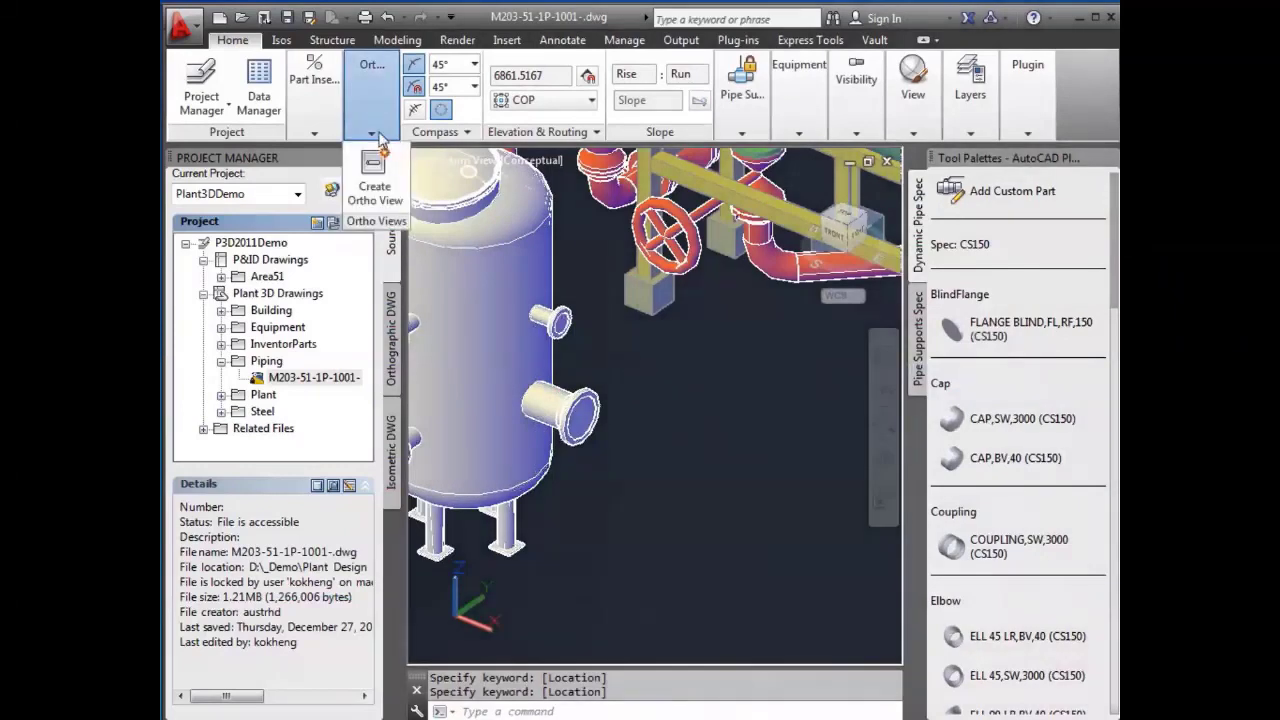
left_click(314, 120)
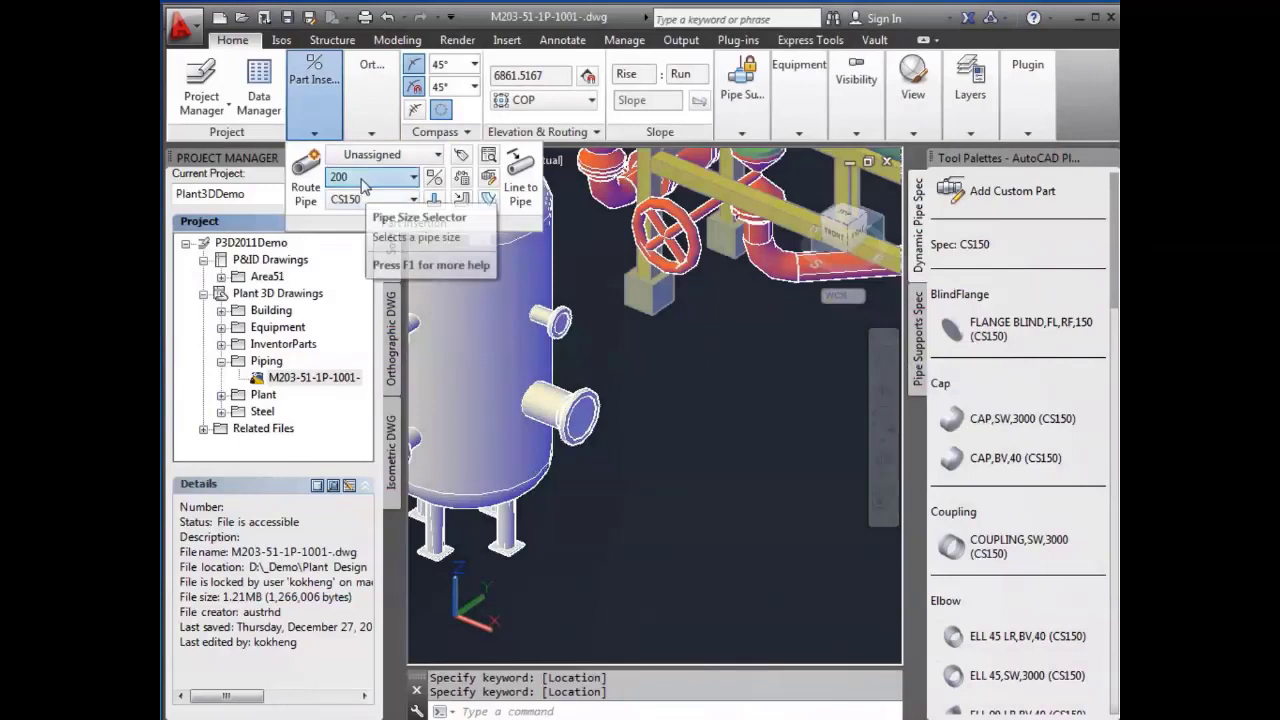
left_click(708, 396)
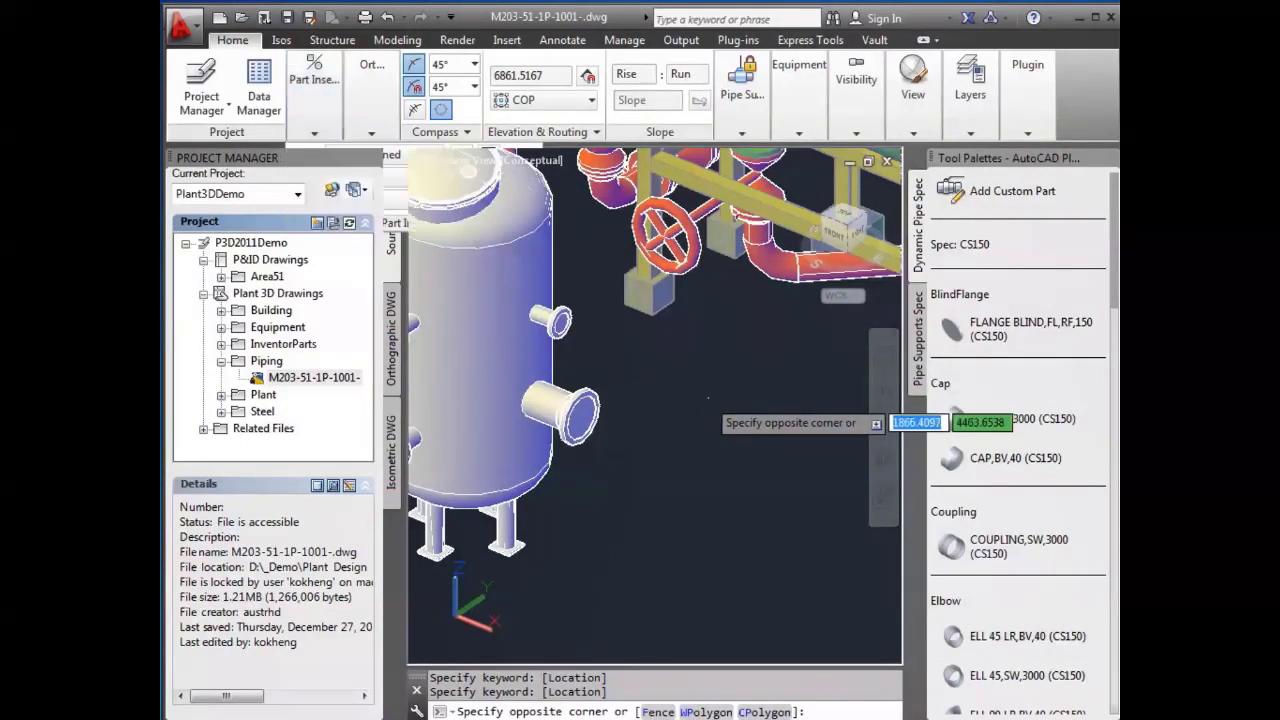
left_click(597, 396)
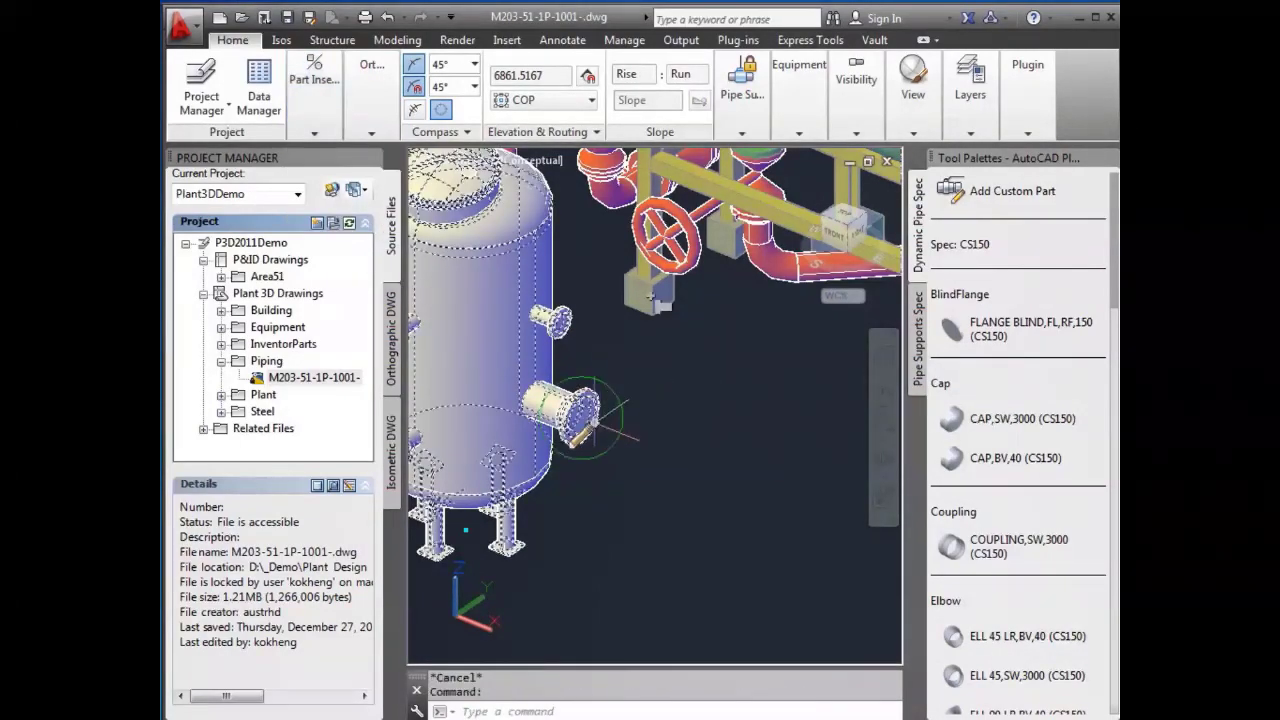
left_click(588, 432)
scroll(655, 435, "up", 2)
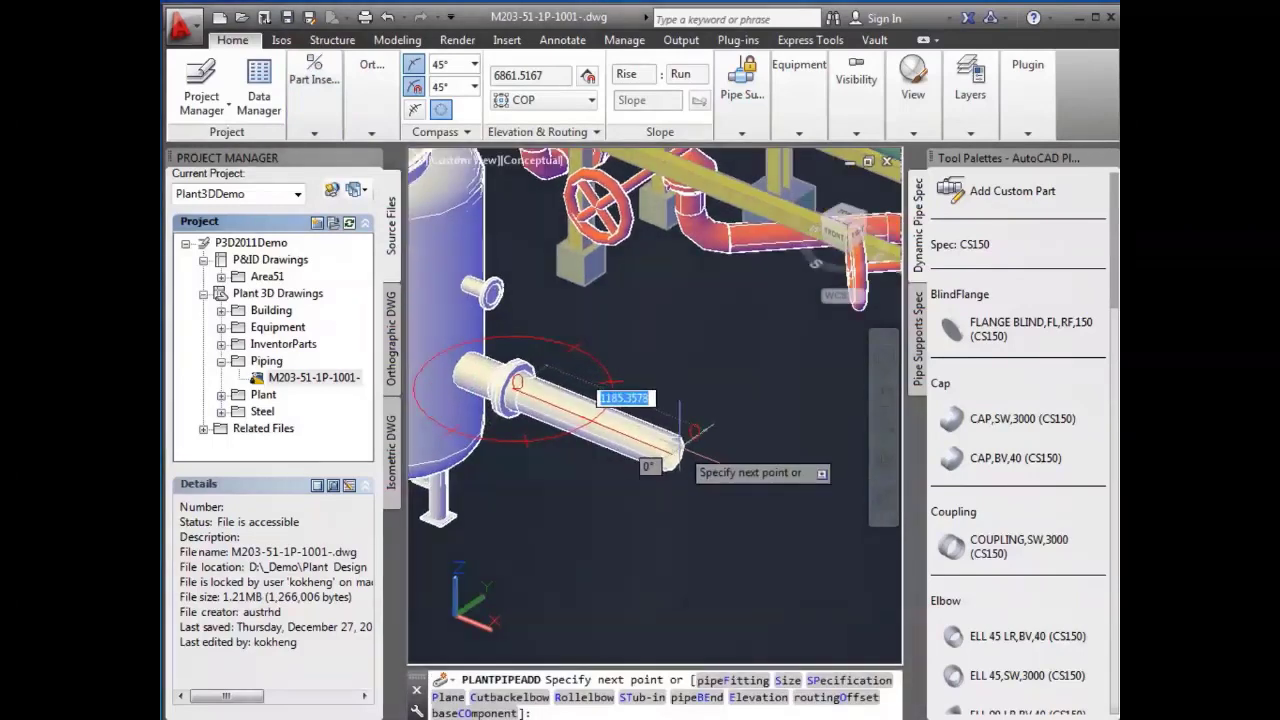
scroll(690, 435, "up", 3)
scroll(690, 412, "down", 4)
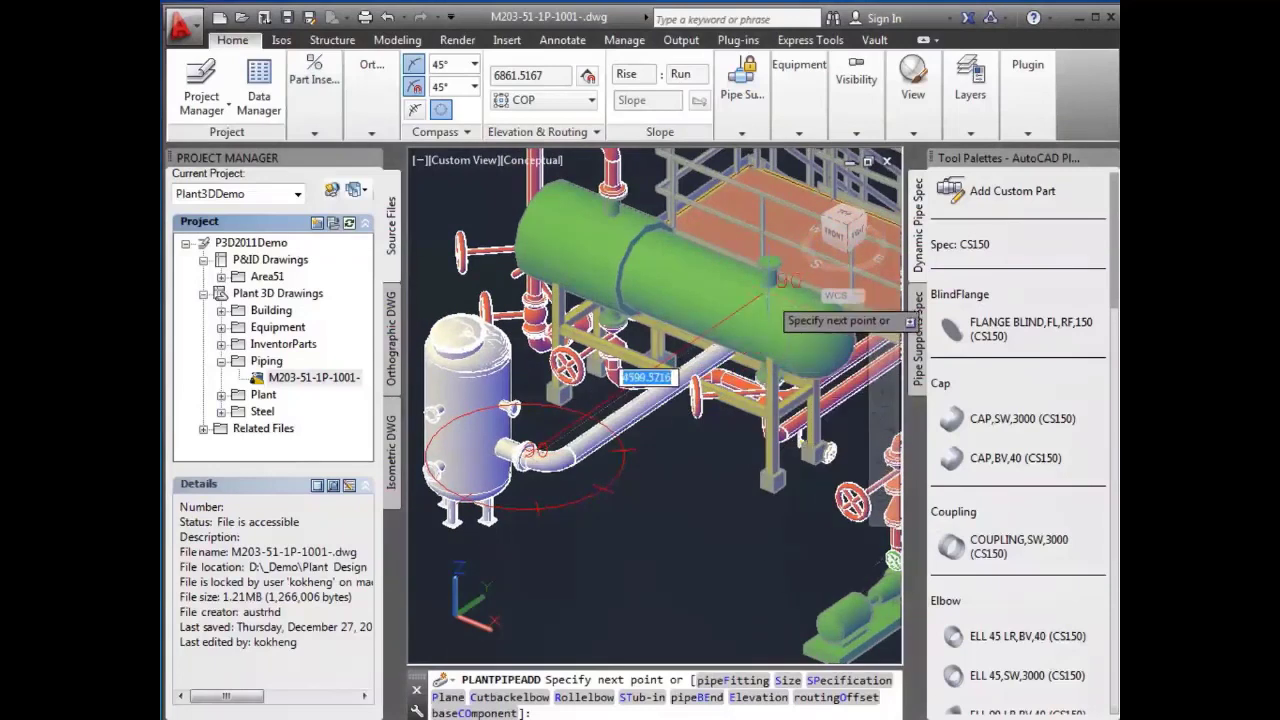
left_click(770, 268)
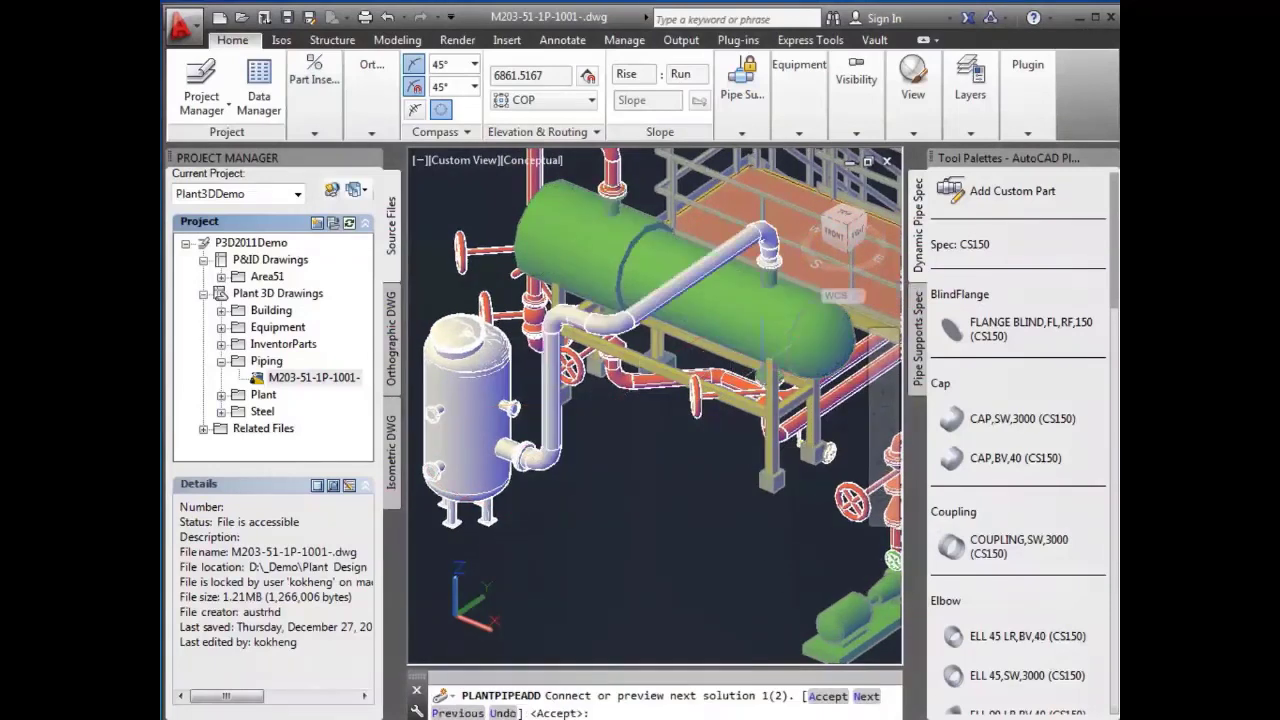
- Switch the pipe connection to routing solution 2 and accept it
left_click(865, 697)
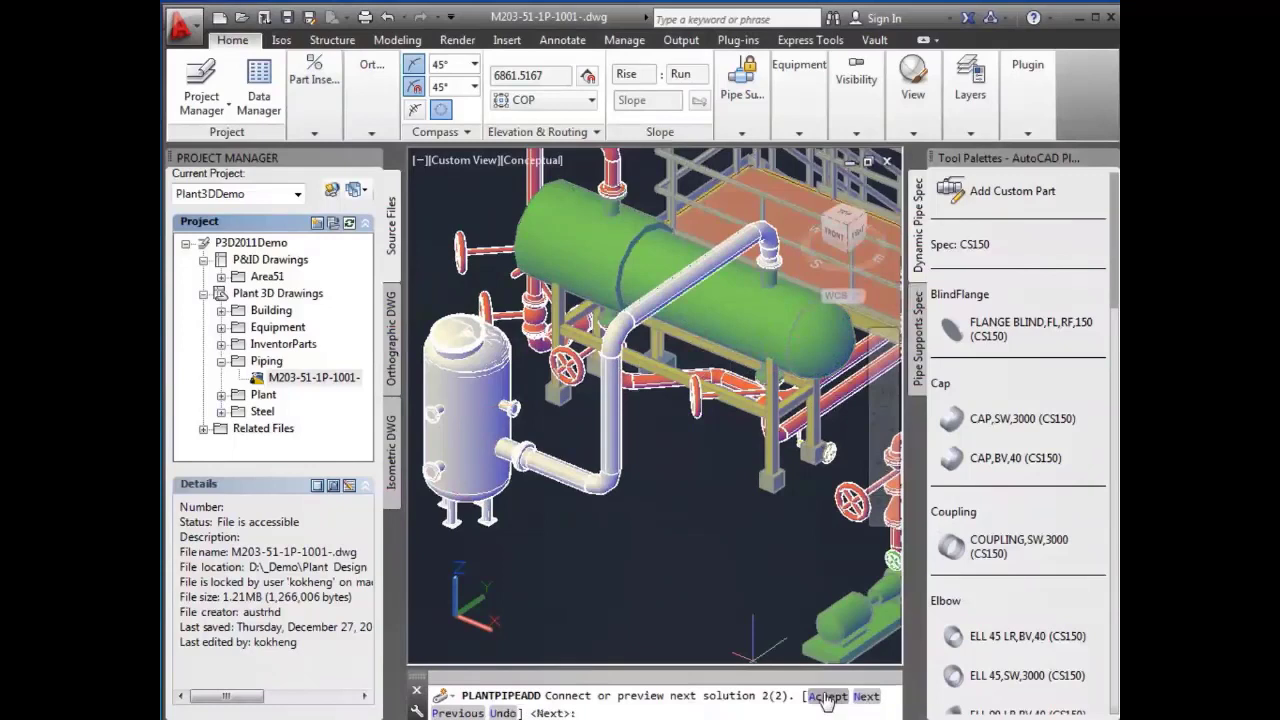
left_click(828, 696)
mouse_move(676, 551)
middle_mouse_down()
mouse_move(684, 560)
mouse_move(625, 526)
mouse_move(675, 556)
middle_mouse_up()
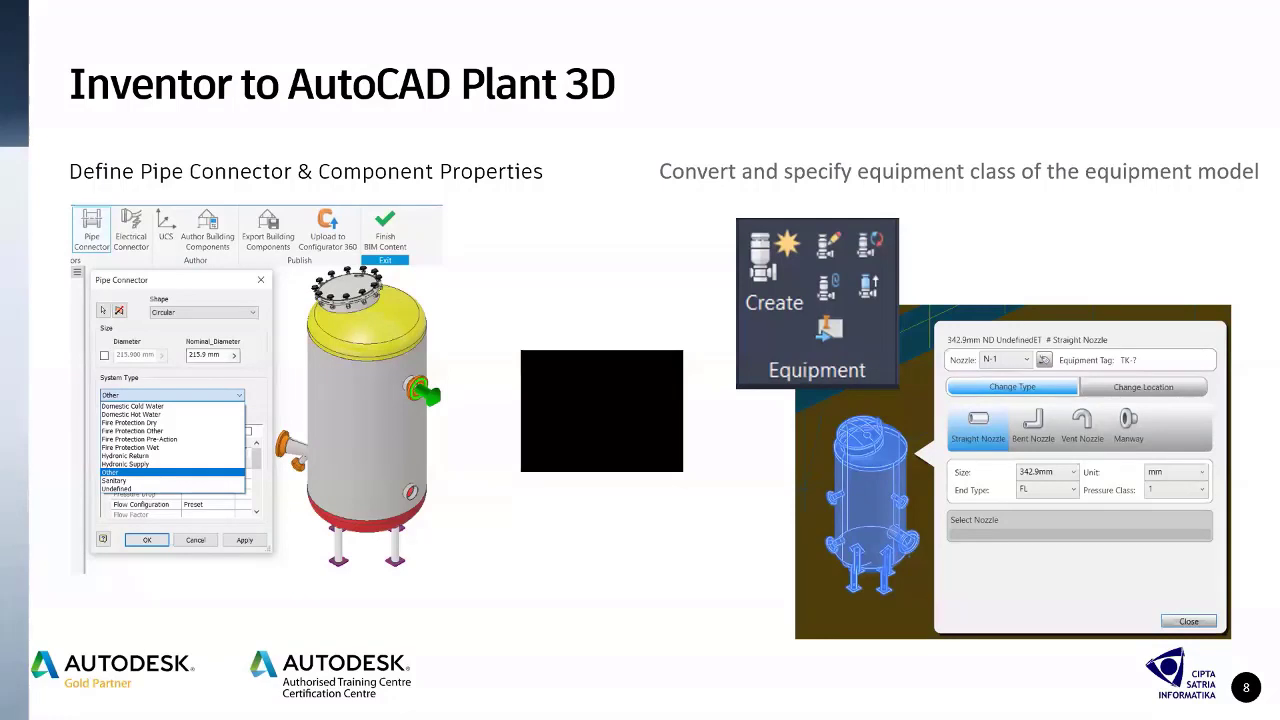
key("Right")
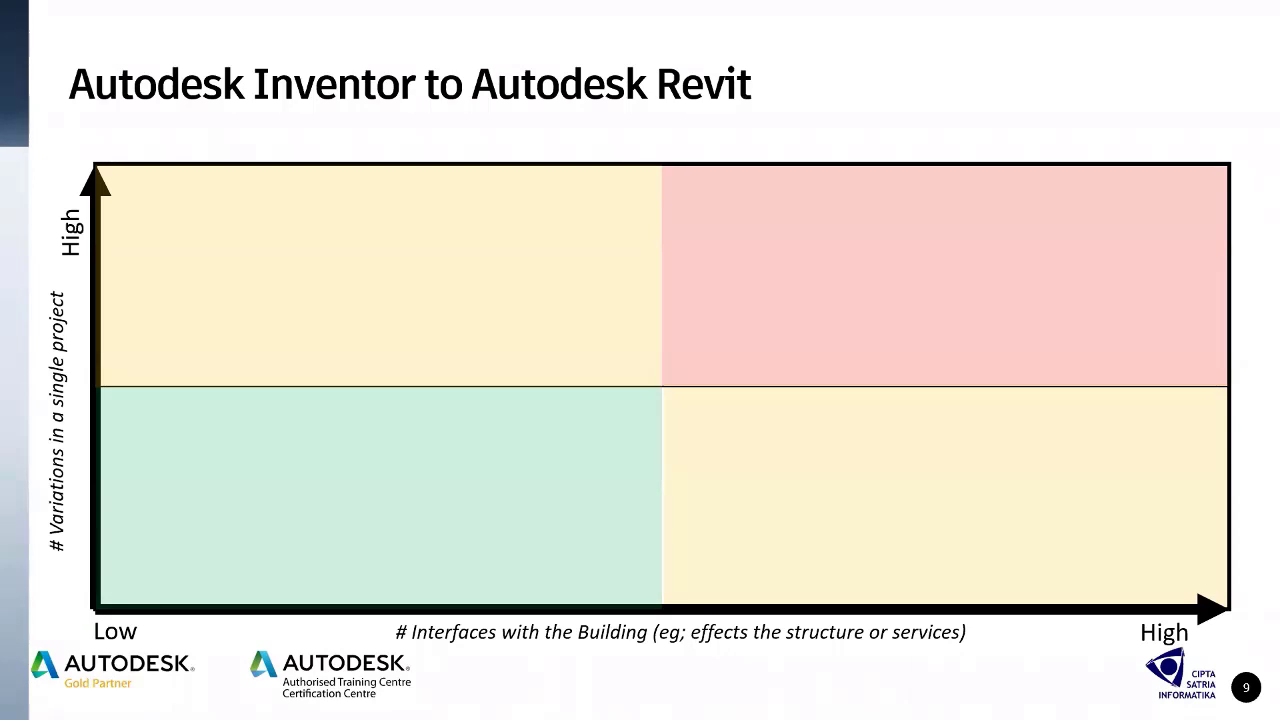
key("Right")
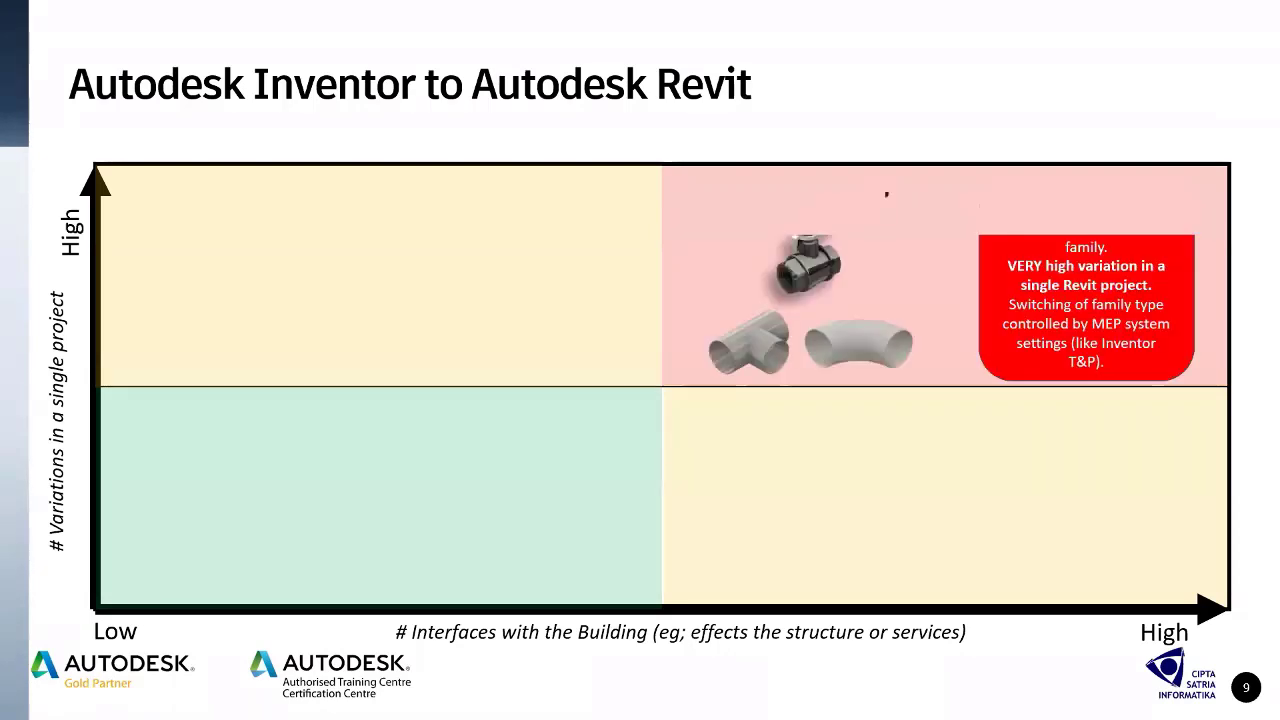
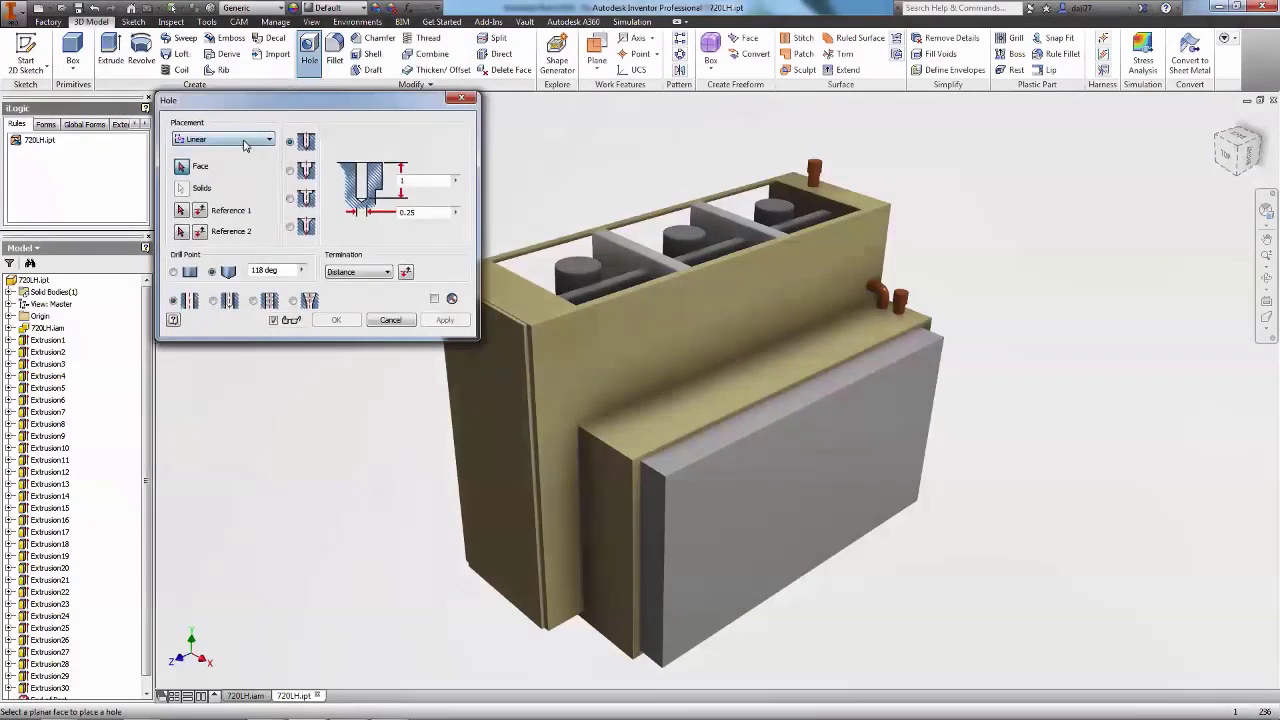
- In Inventor part 720LH.ipt, cut flat-bottomed concentric holes, 5 cm in diameter and 1 cm deep, into the ends of the upright pipe stubs
left_click(205, 173)
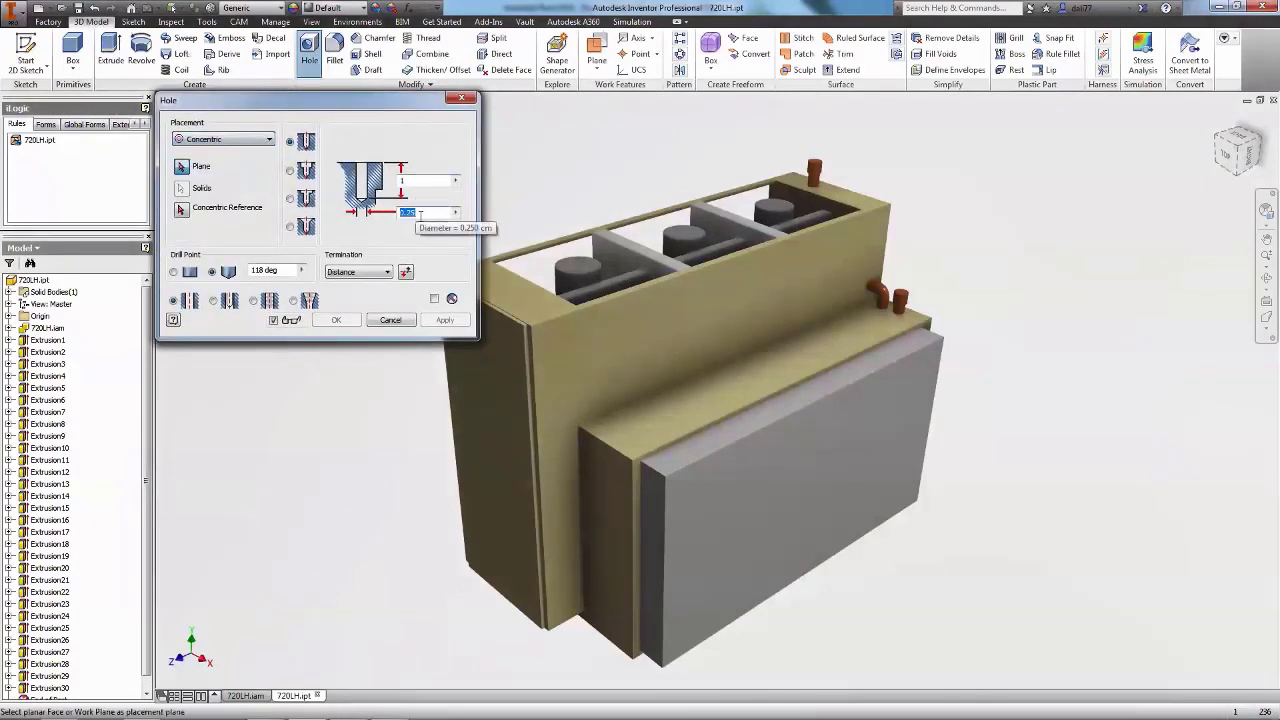
type("1")
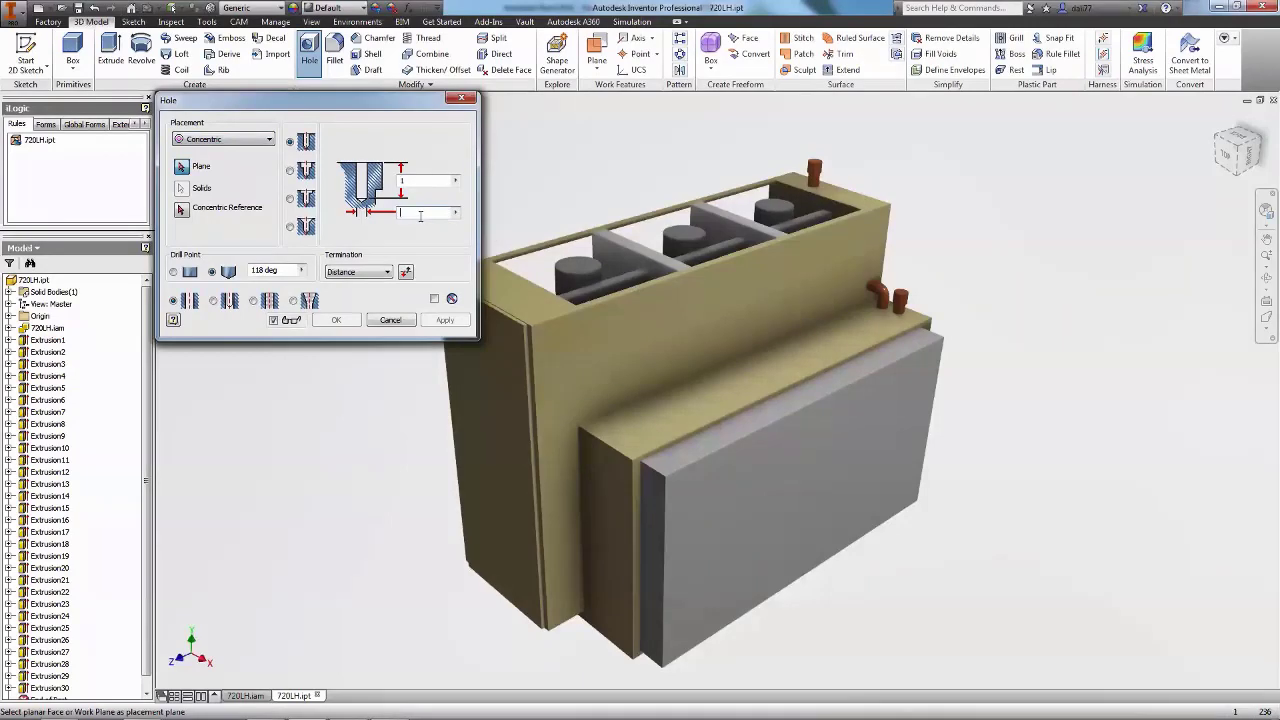
left_click(174, 272)
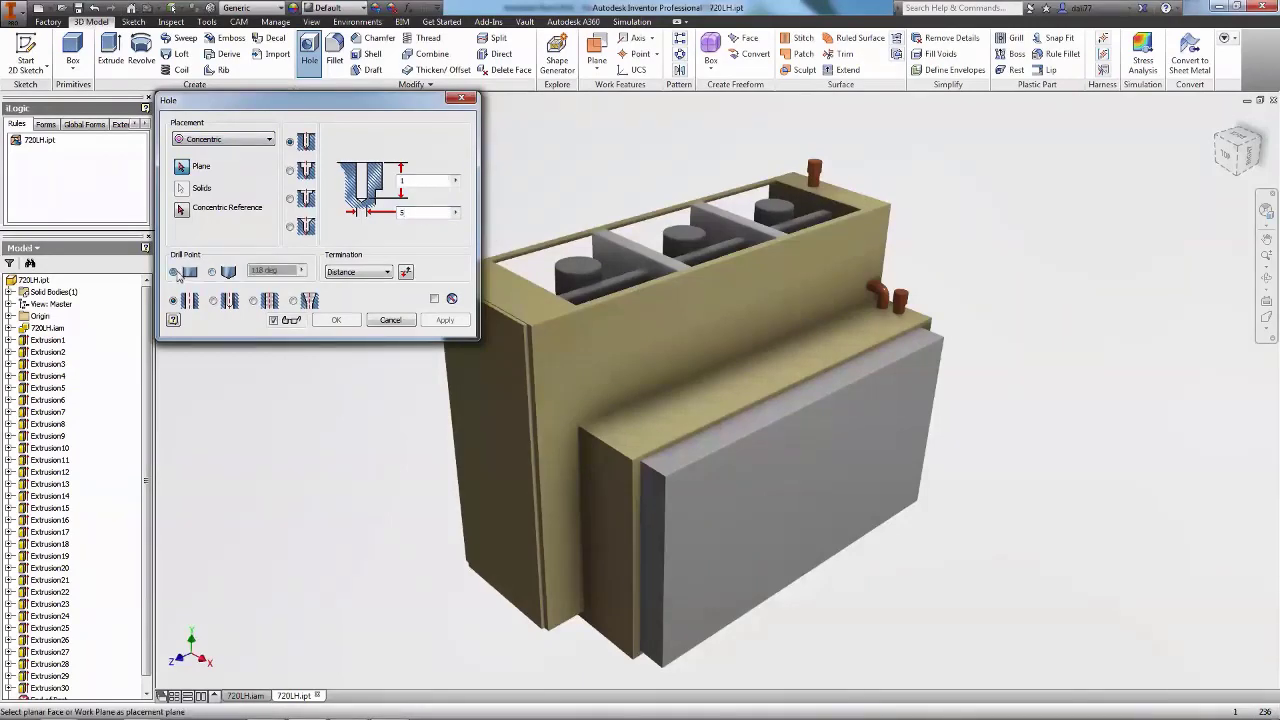
left_click(816, 163)
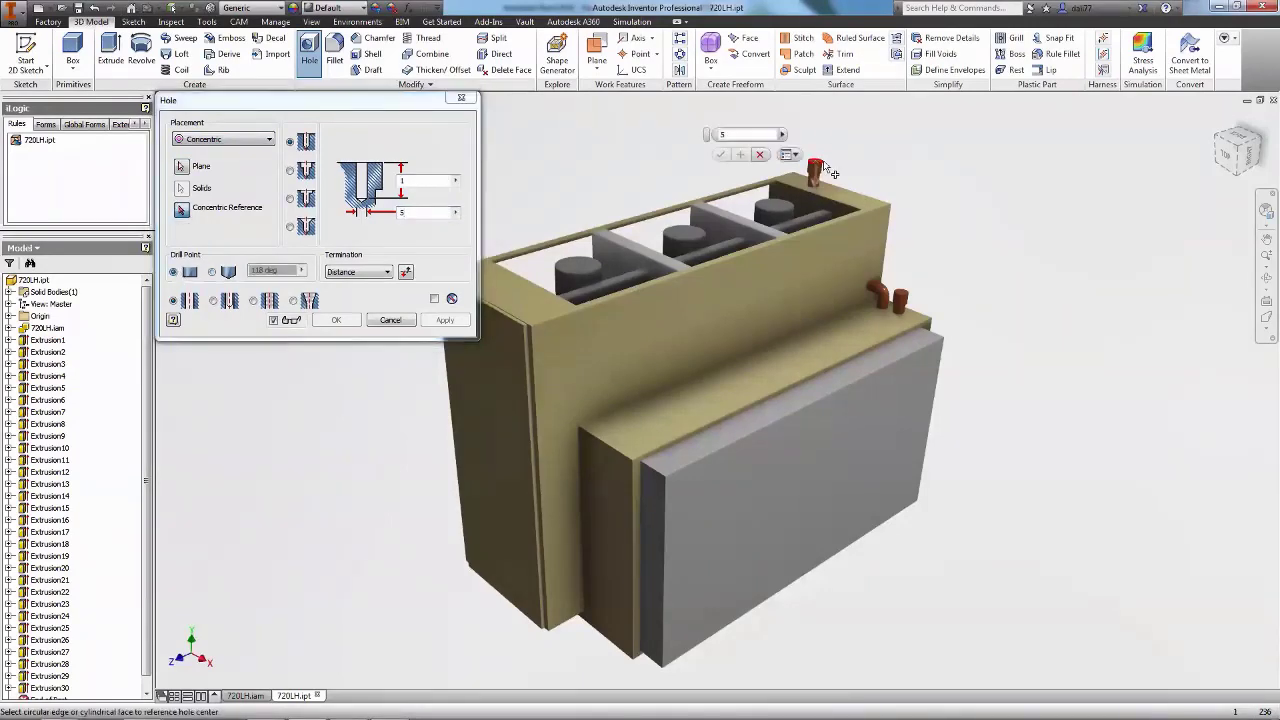
left_click(816, 163)
left_click(716, 148)
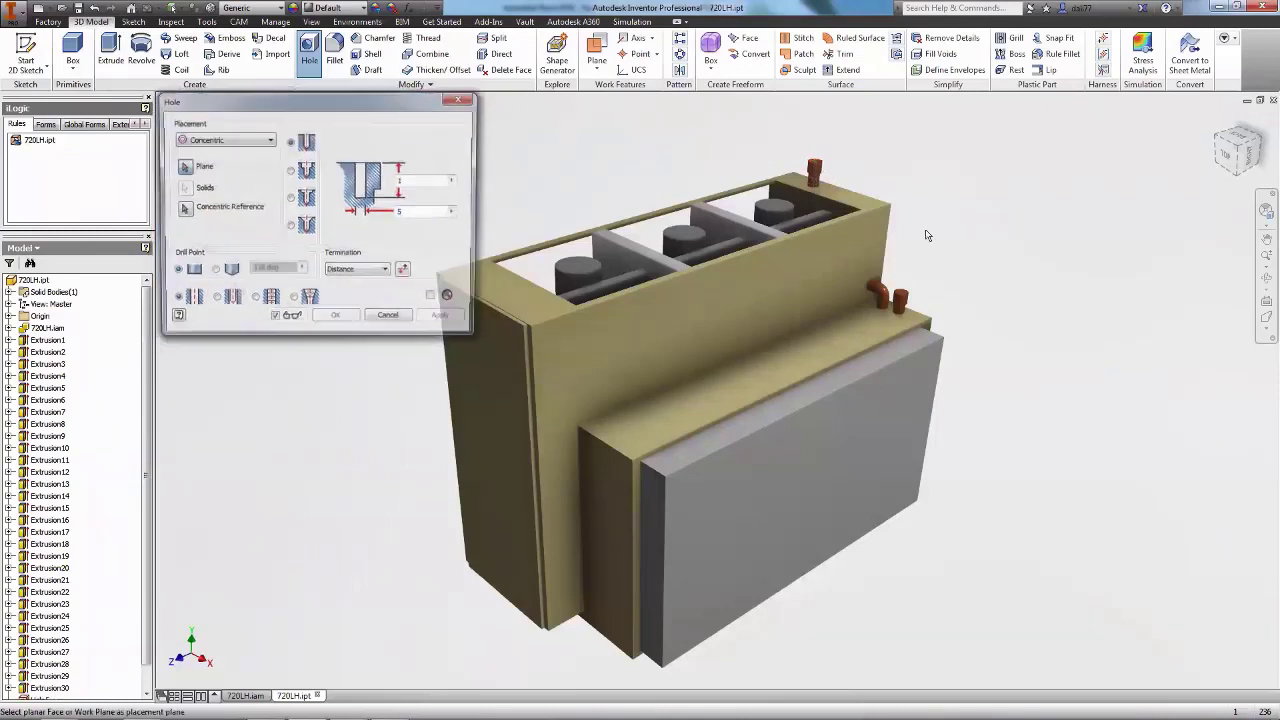
left_click(867, 285)
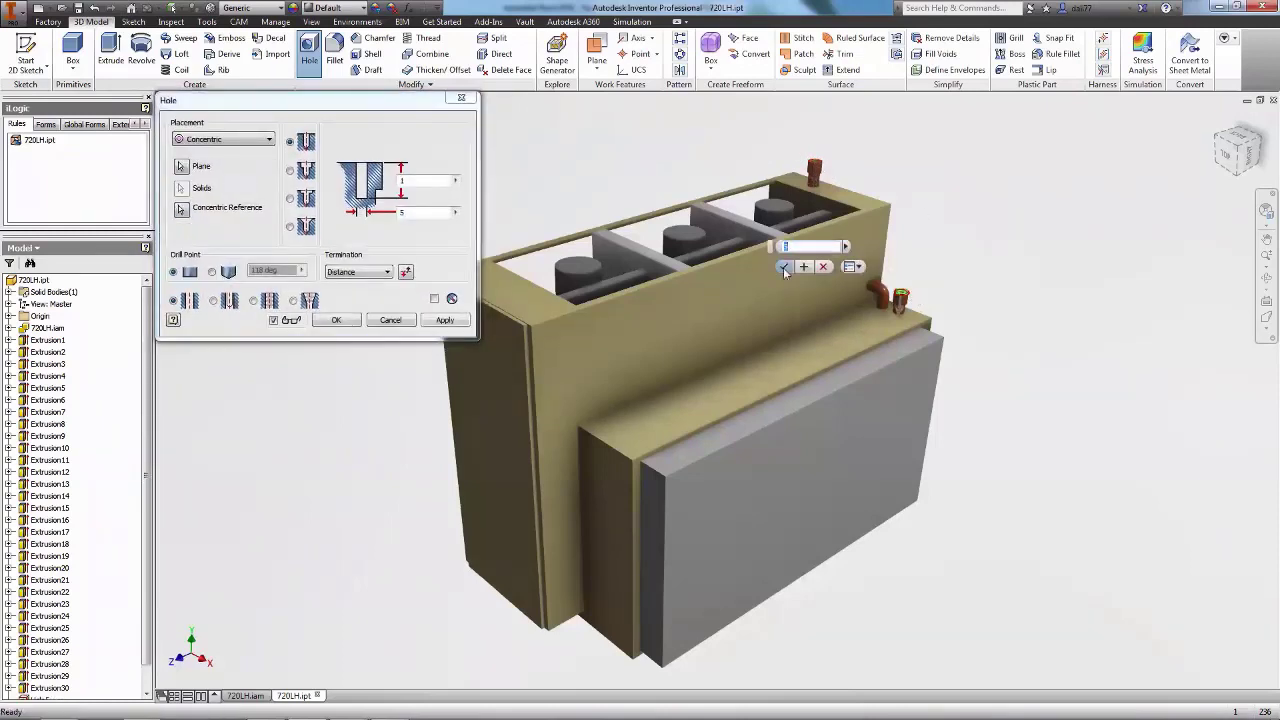
left_click(784, 267)
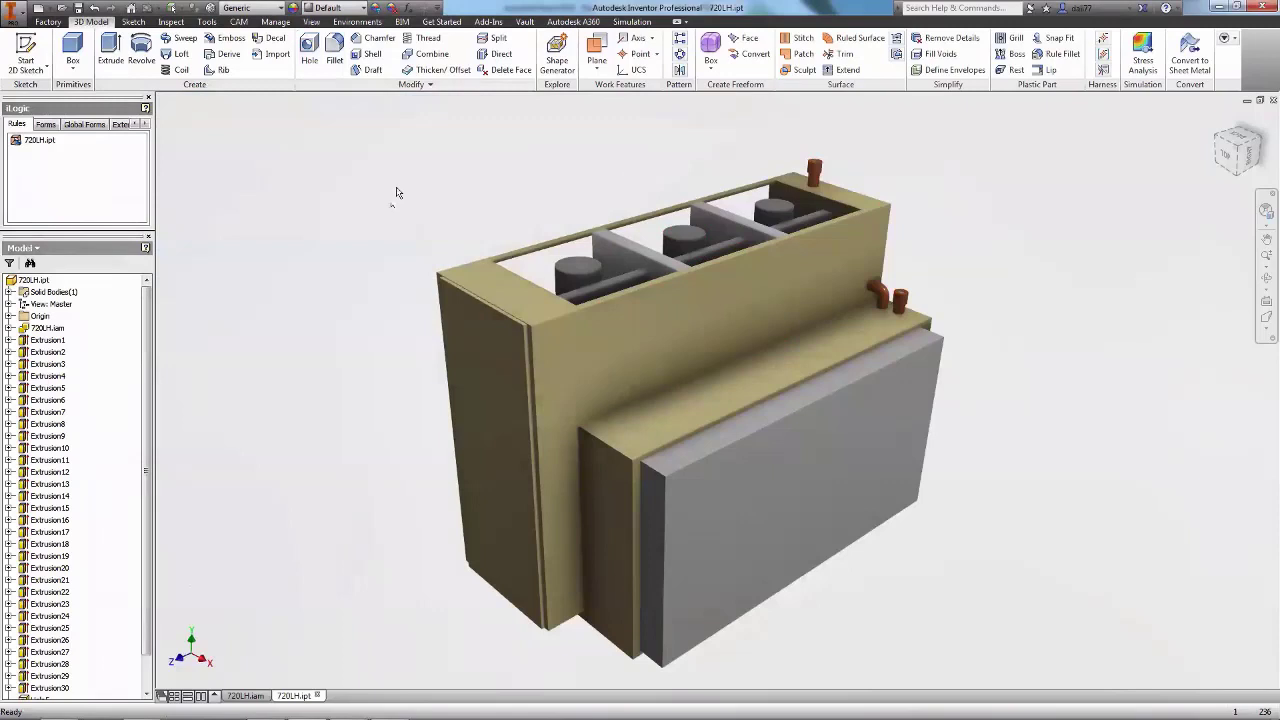
- Enter the BIM Exchange environment for the 720LH part
left_click(405, 23)
left_click(63, 52)
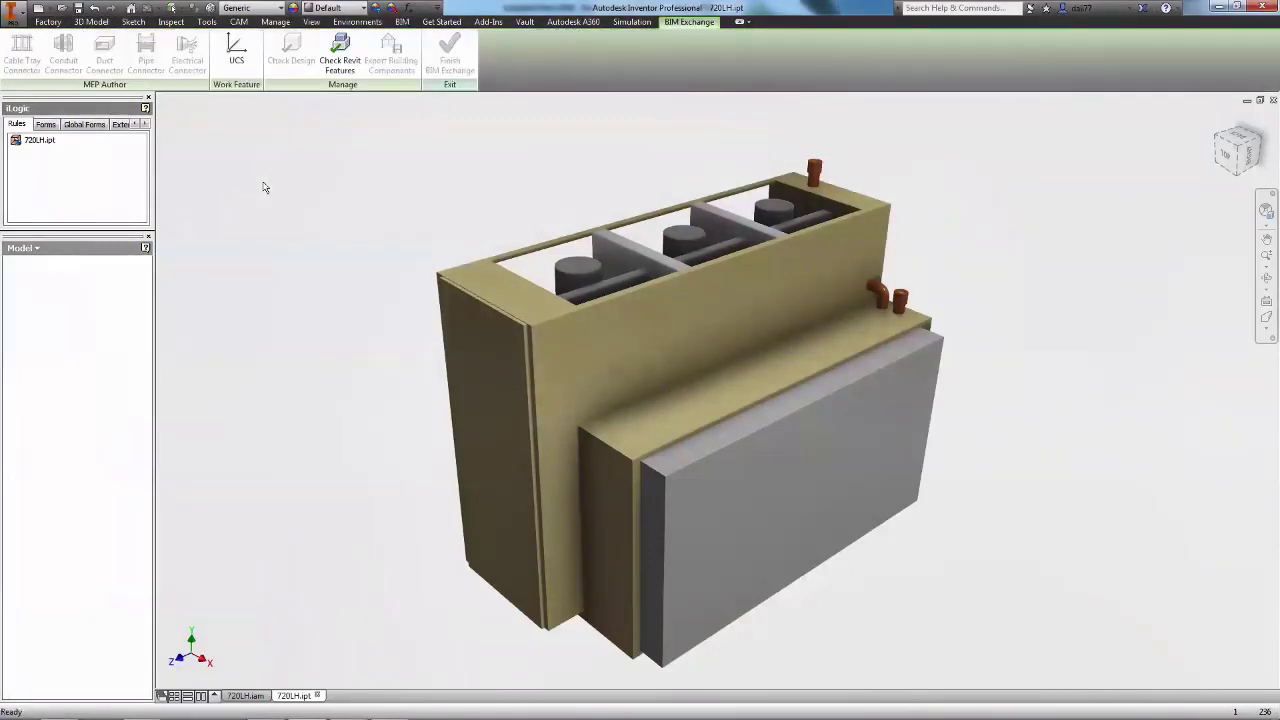
left_click(236, 50)
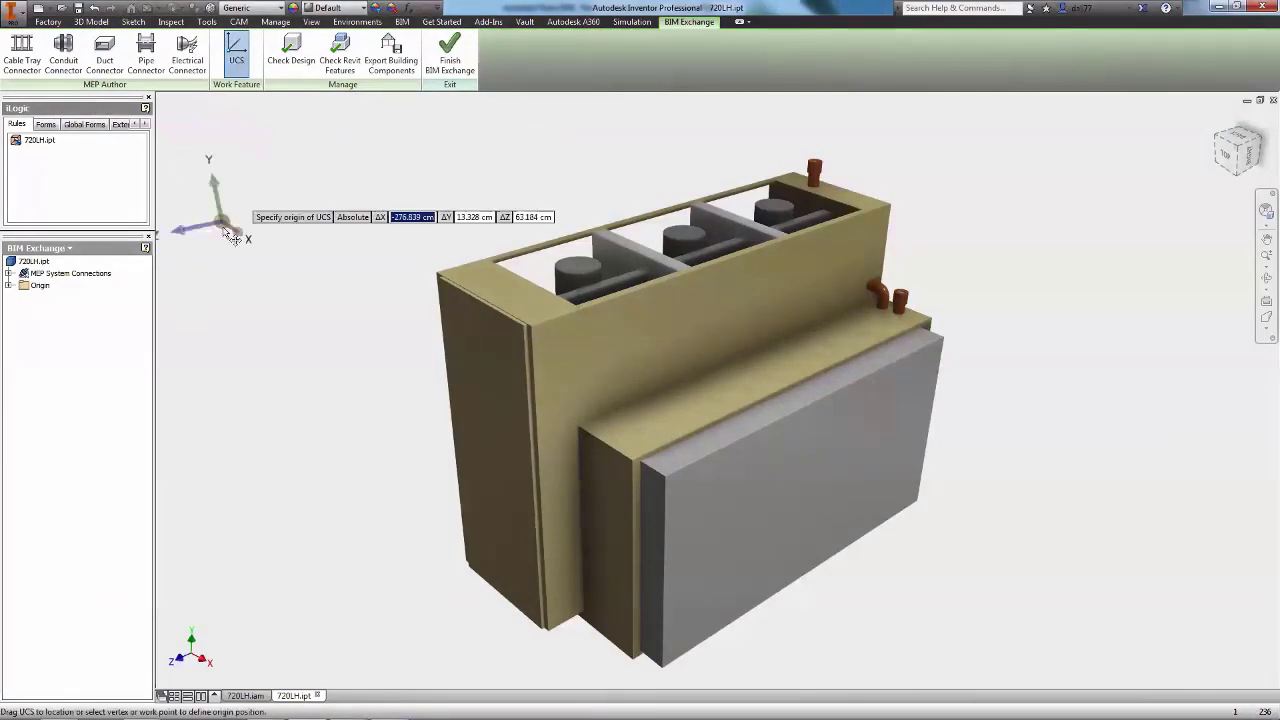
left_click(9, 286)
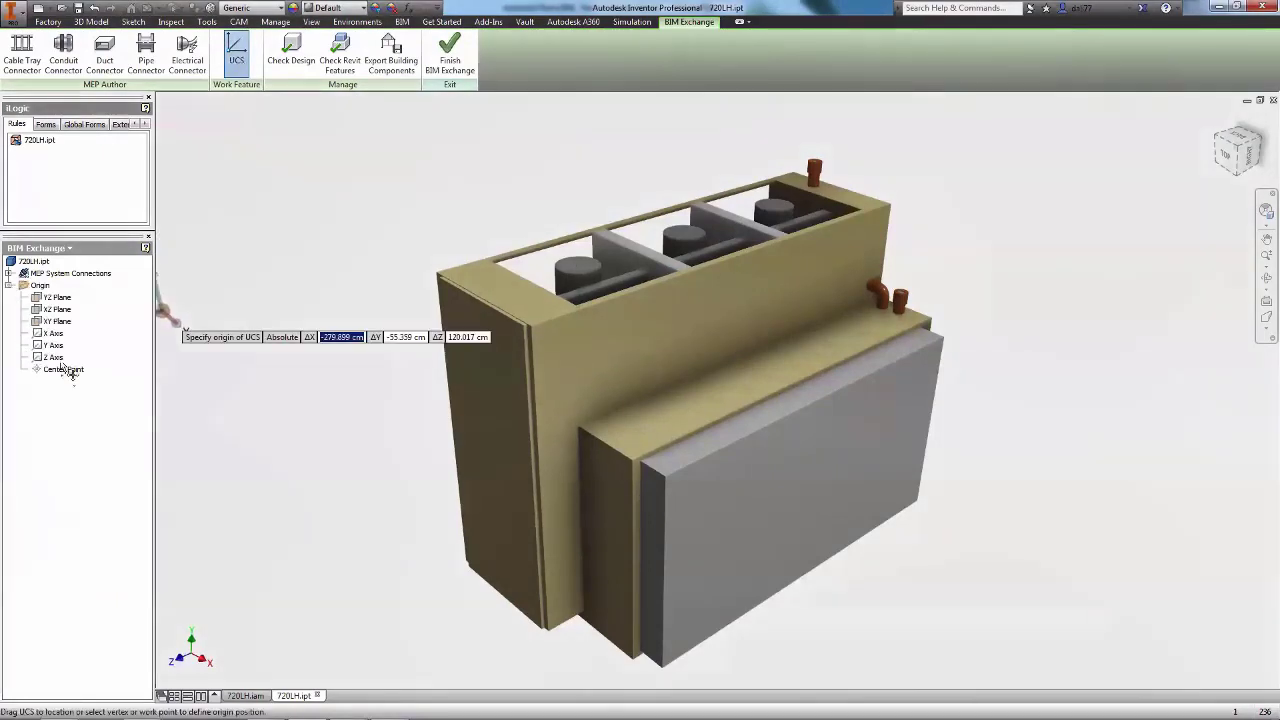
left_click(64, 370)
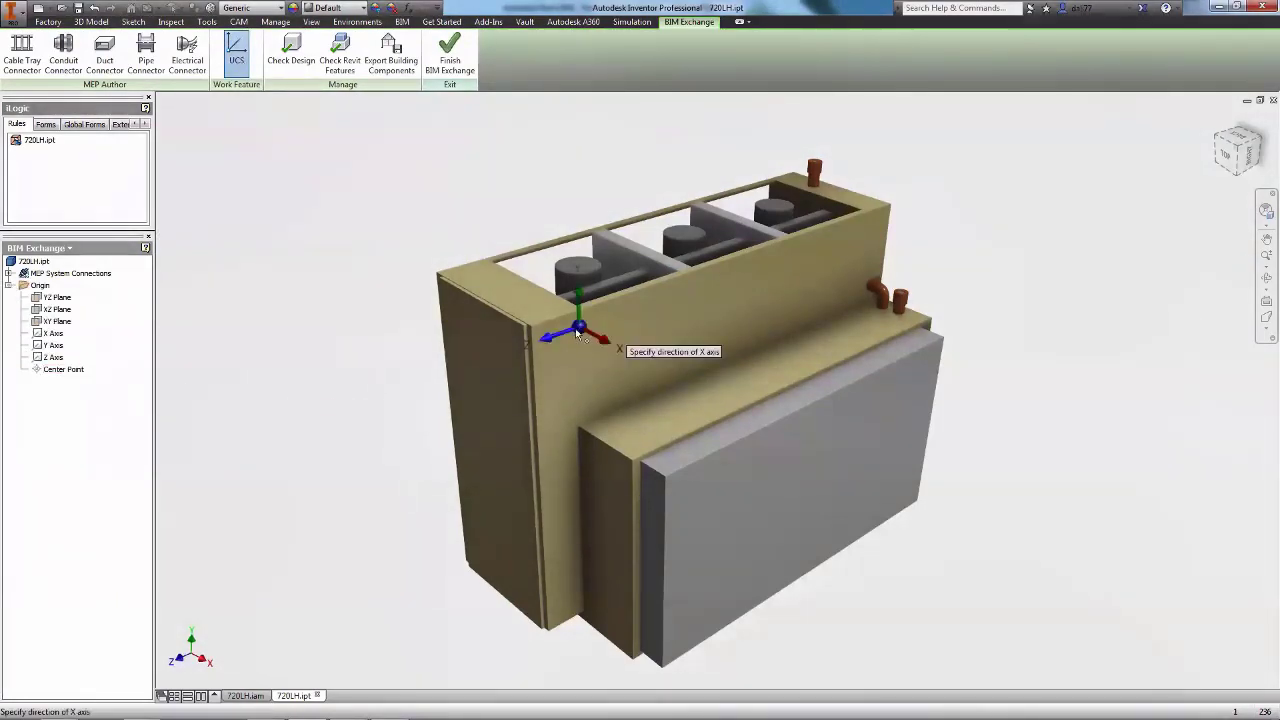
key("Escape")
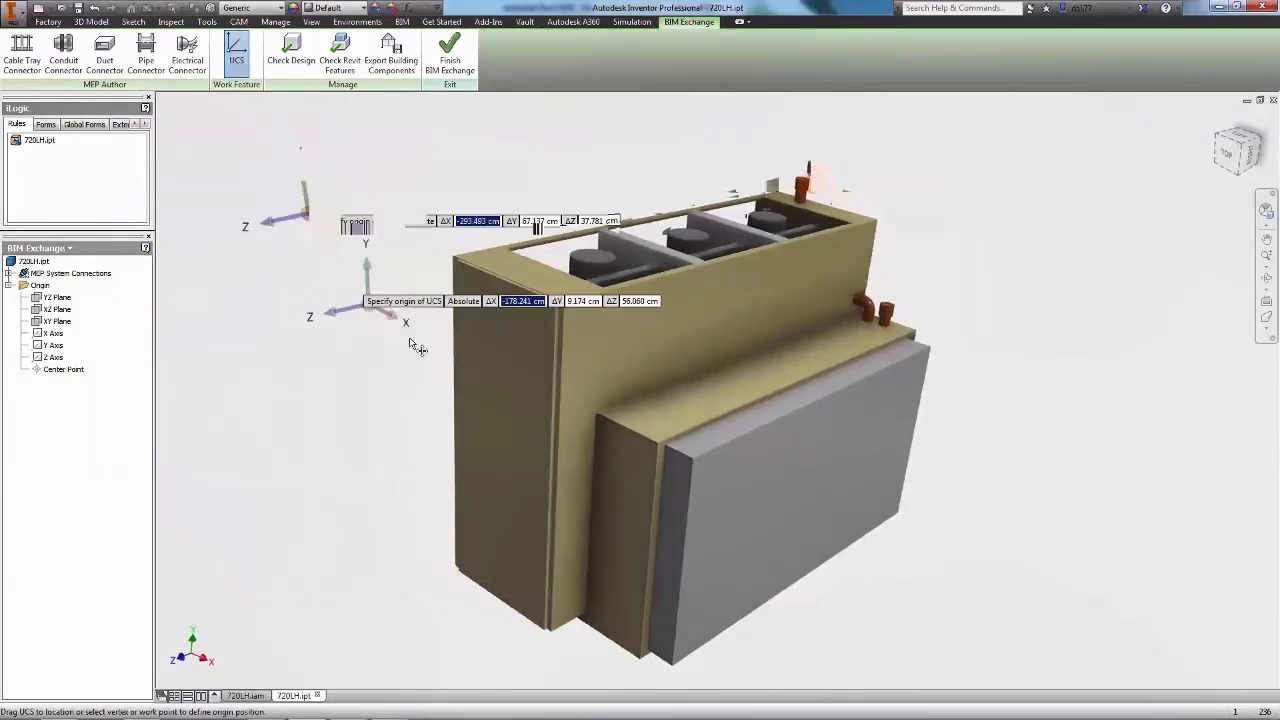
- Place a UCS on the unit's bottom rear corner at the pipe end, with X along the long bottom edge and Y along the short one
middle_click_drag(410, 340, 385, 612, "shift")
left_click(390, 580)
left_click(858, 628)
middle_click_drag(857, 634, 336, 627, "shift")
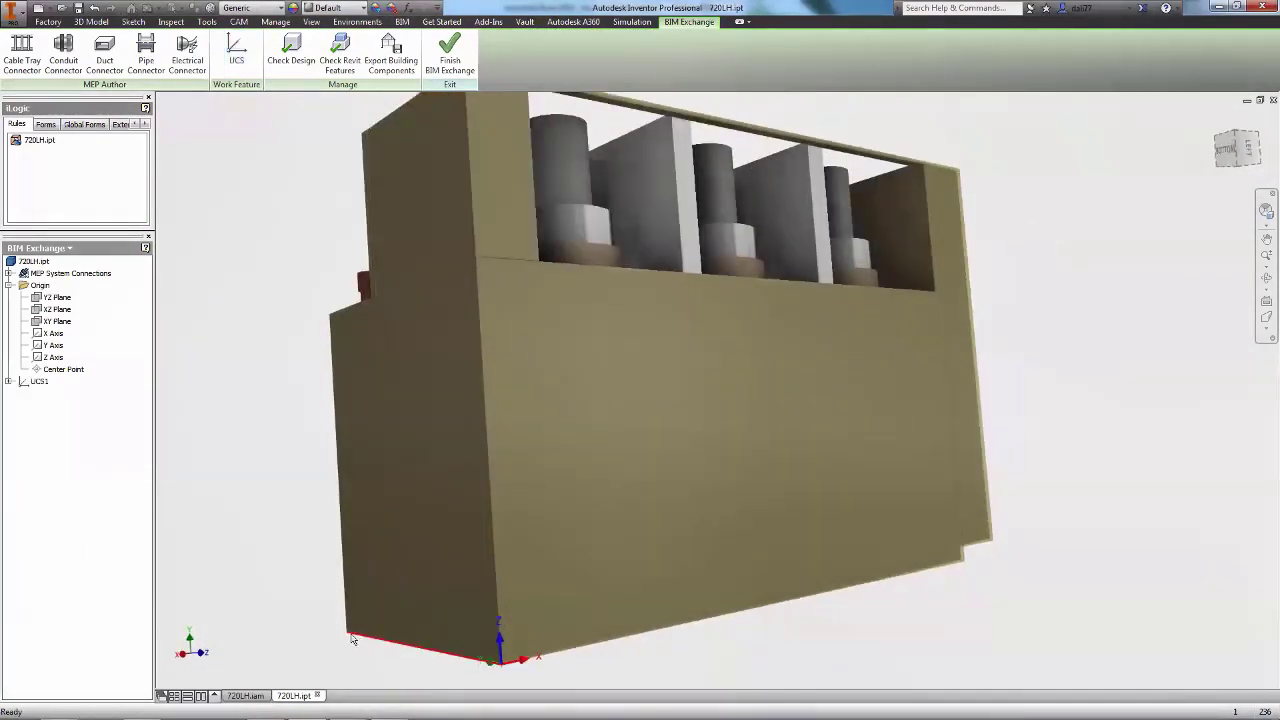
- Add a circular pipe connector to the end of the upper rear stub, flip its direction and set its system type to Hydronic Return
left_click(340, 441)
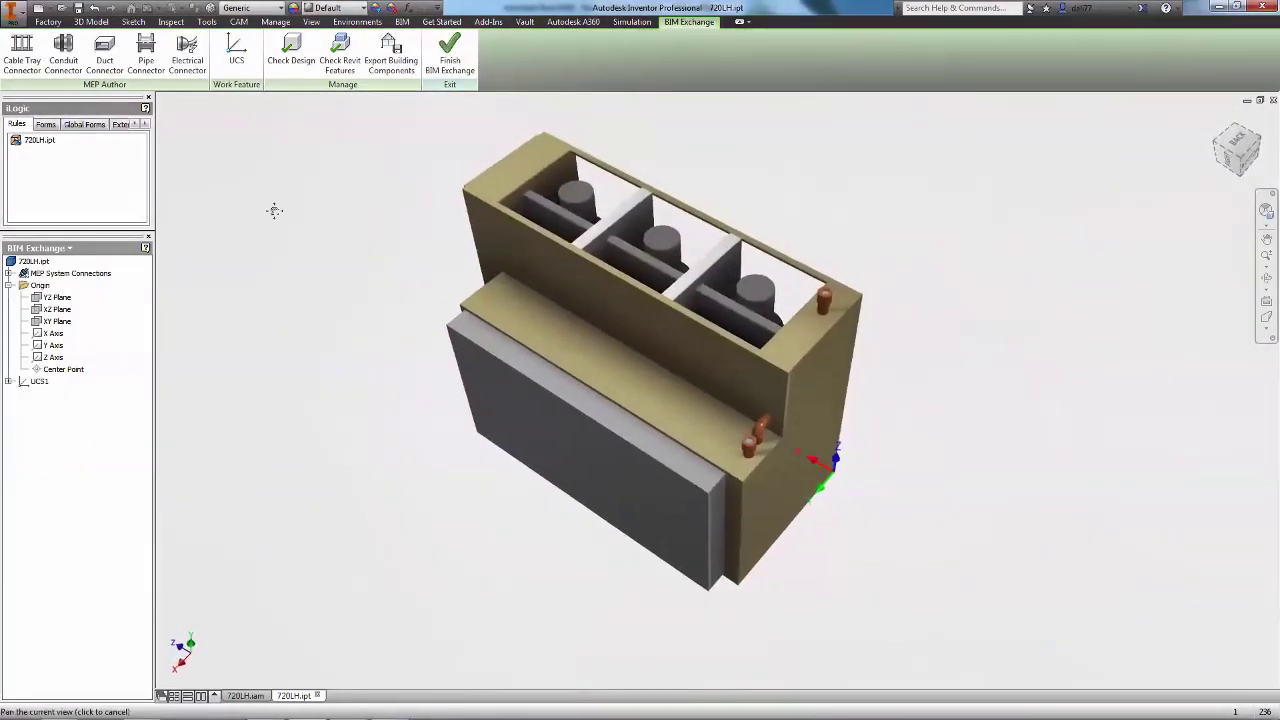
left_click(146, 52)
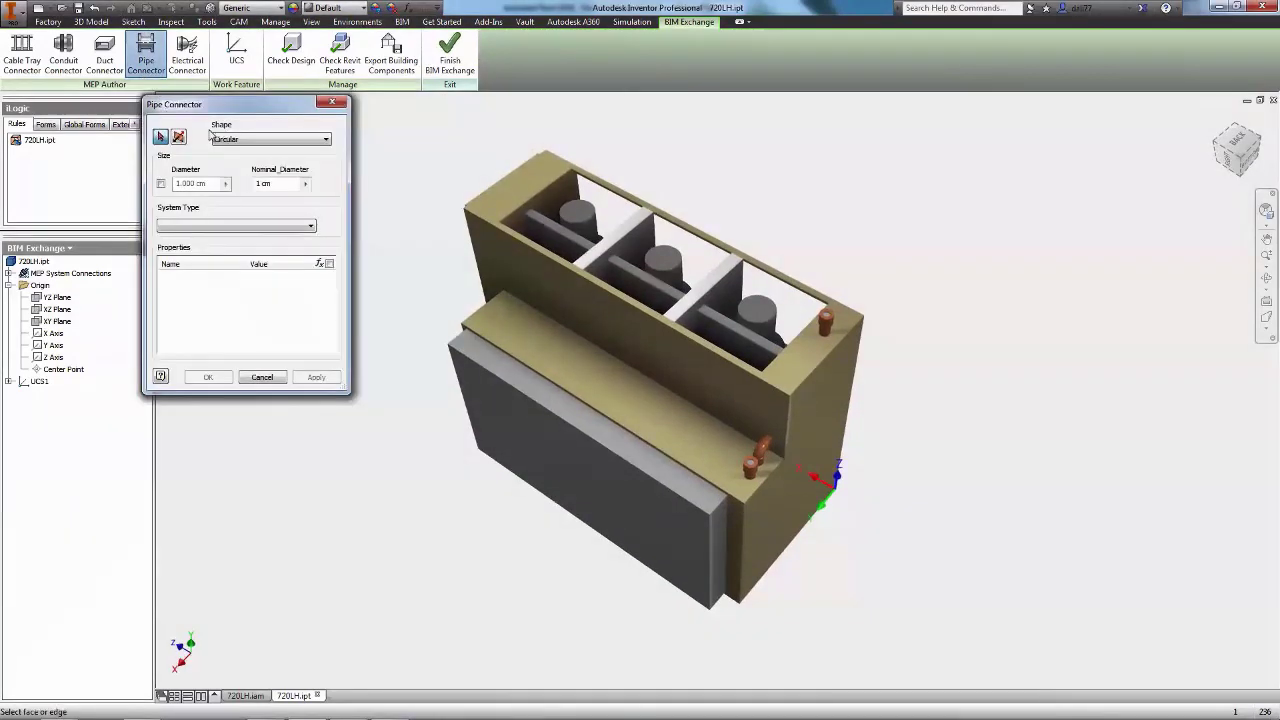
left_click(828, 322)
left_click(178, 137)
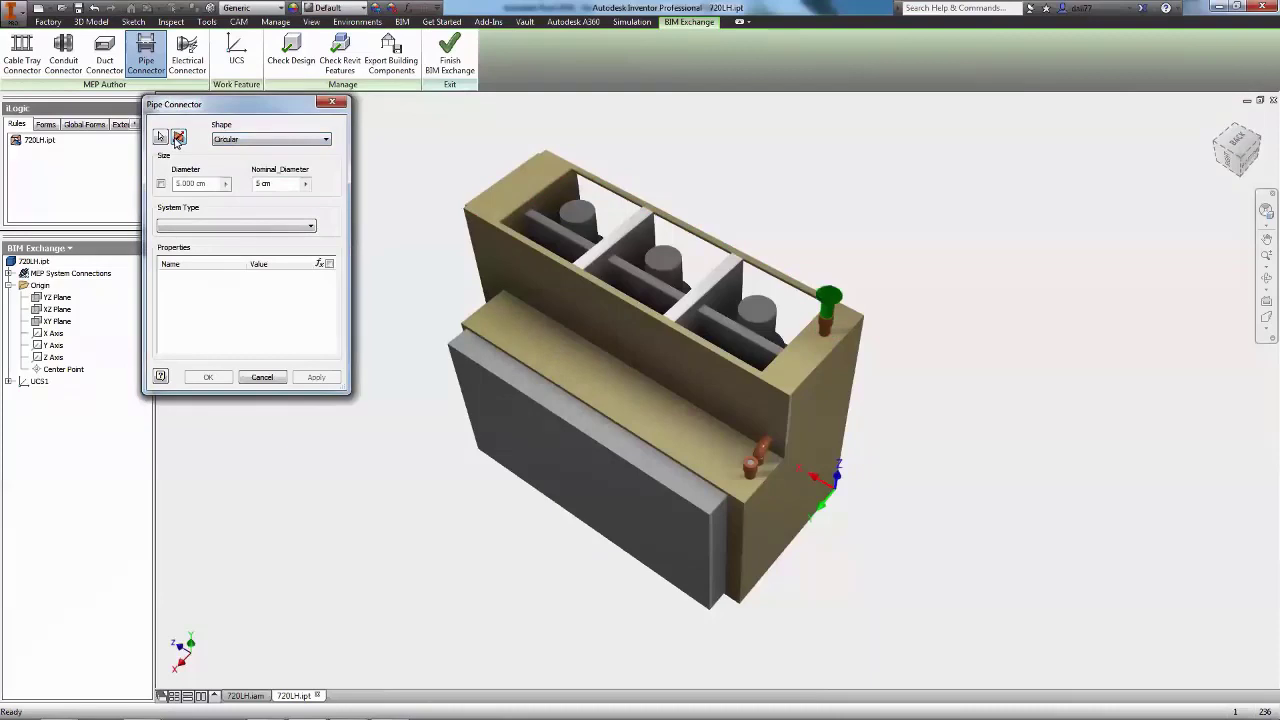
left_click(290, 226)
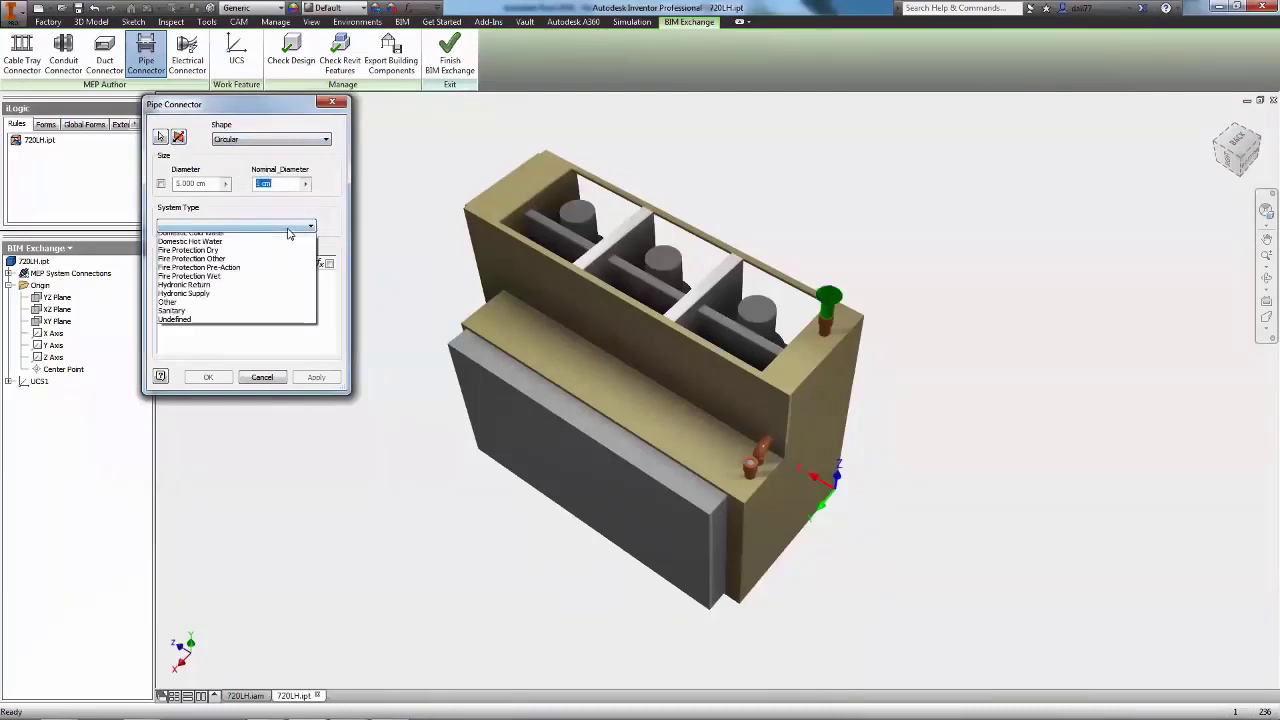
left_click(208, 290)
scroll(332, 330, "down", 5)
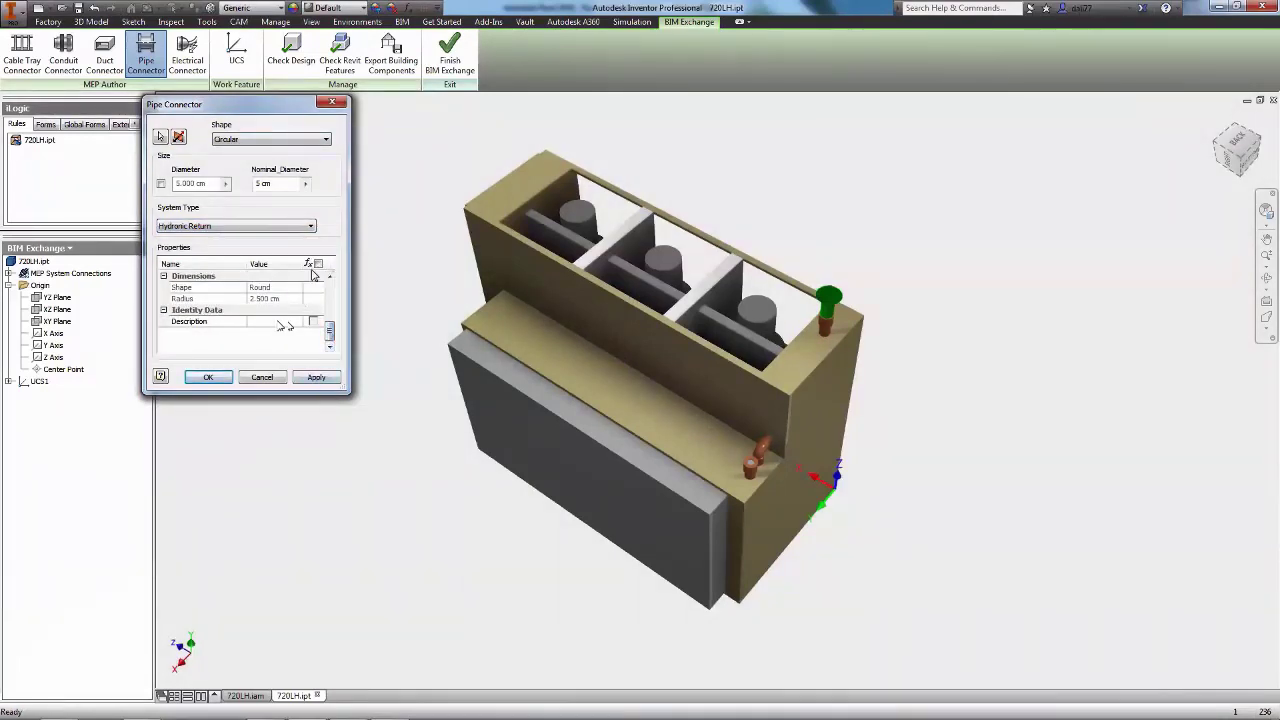
left_click(318, 377)
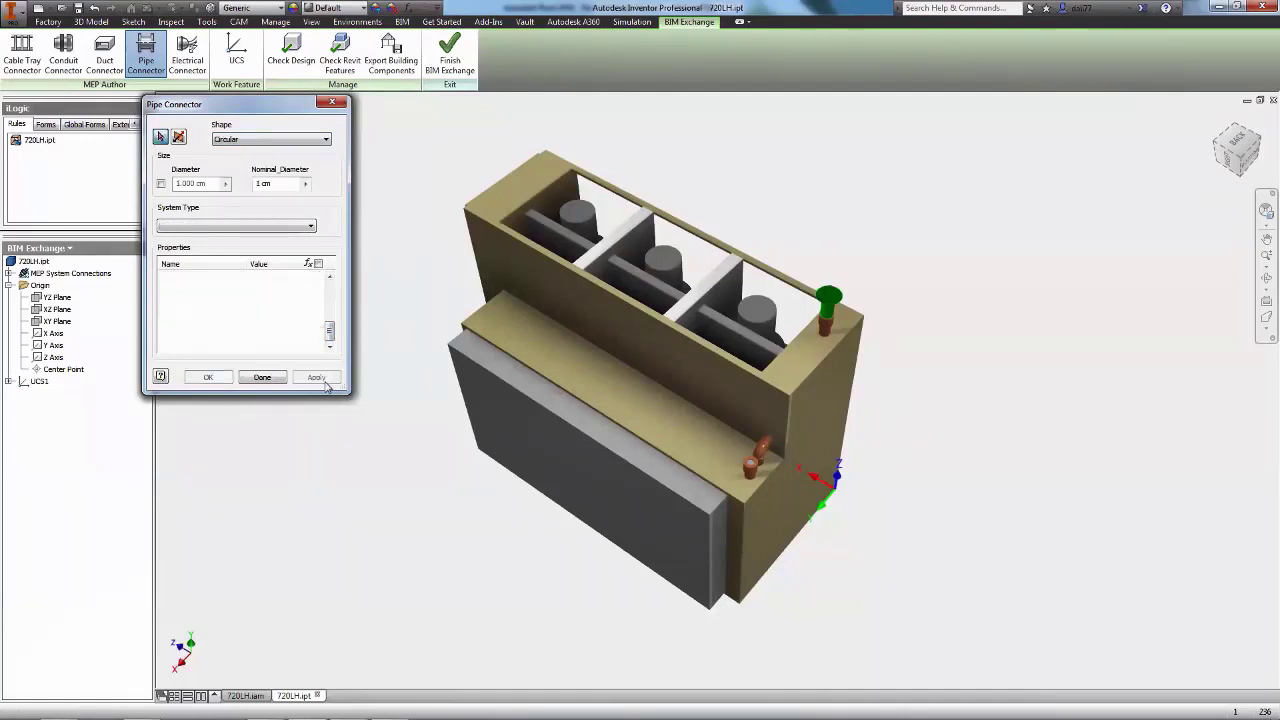
- Add a second circular pipe connector to the upright stub on the lower ledge, flip its direction and set its system type to Hydronic Supply
left_click(726, 456)
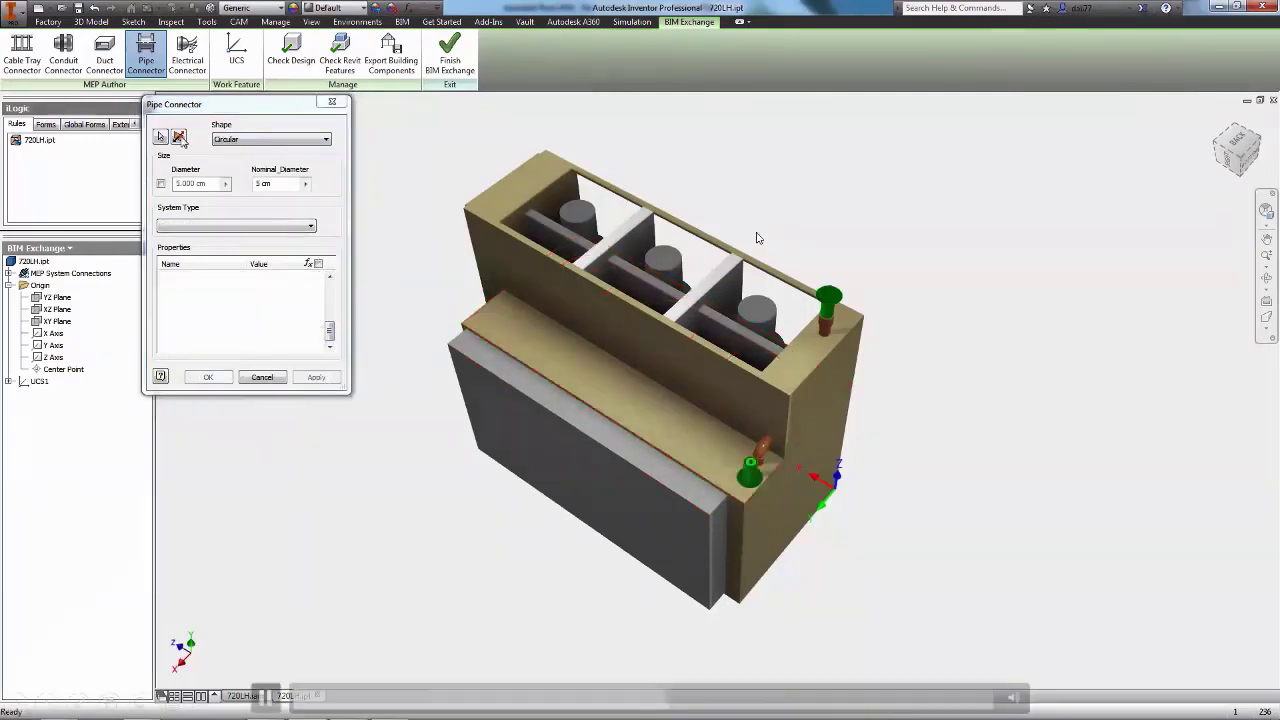
left_click(236, 225)
left_click(190, 298)
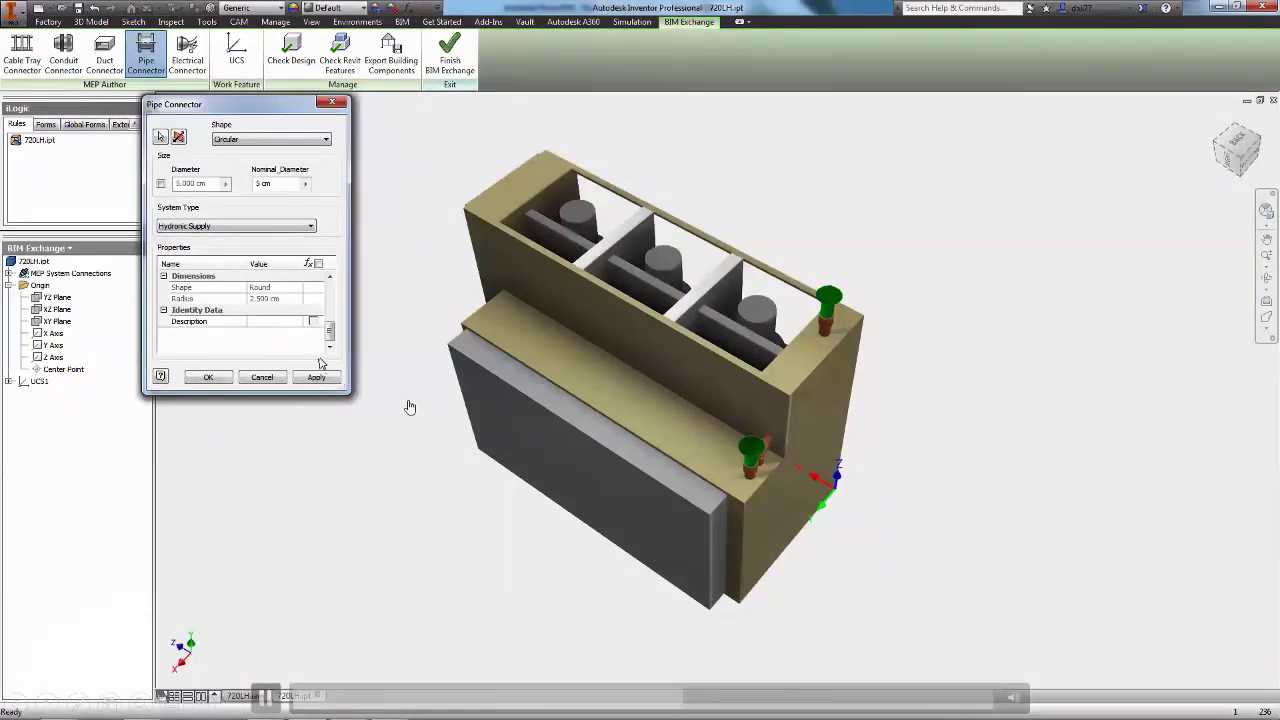
left_click(220, 380)
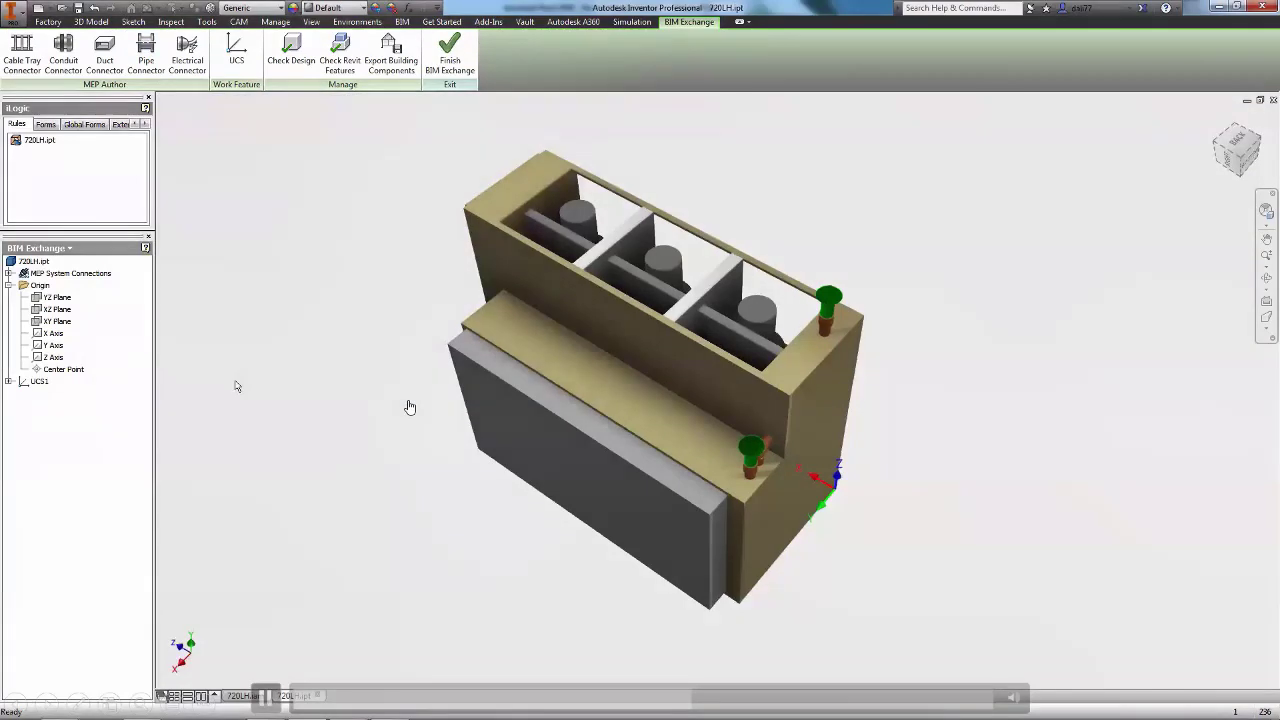
- Start exporting the building component with orientation UCS1 and file type Autodesk Exchange Files (*.adsk)
left_click(388, 66)
left_click(400, 210)
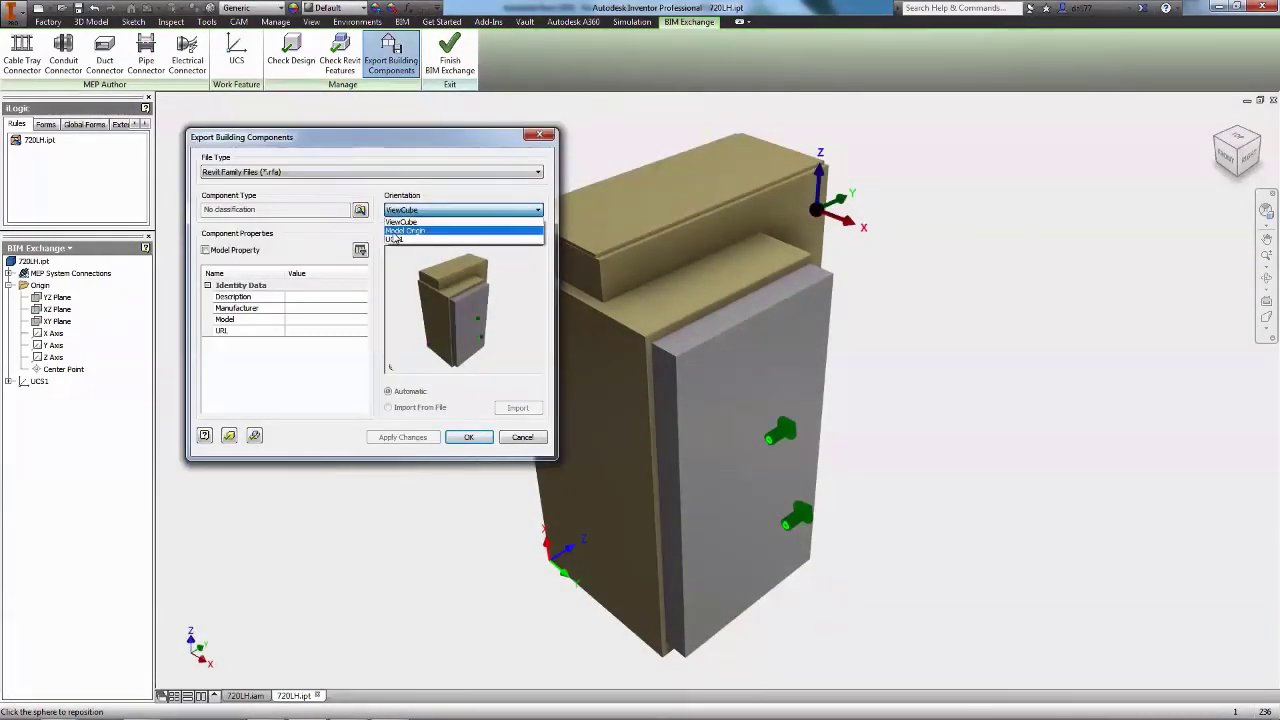
left_click(394, 239)
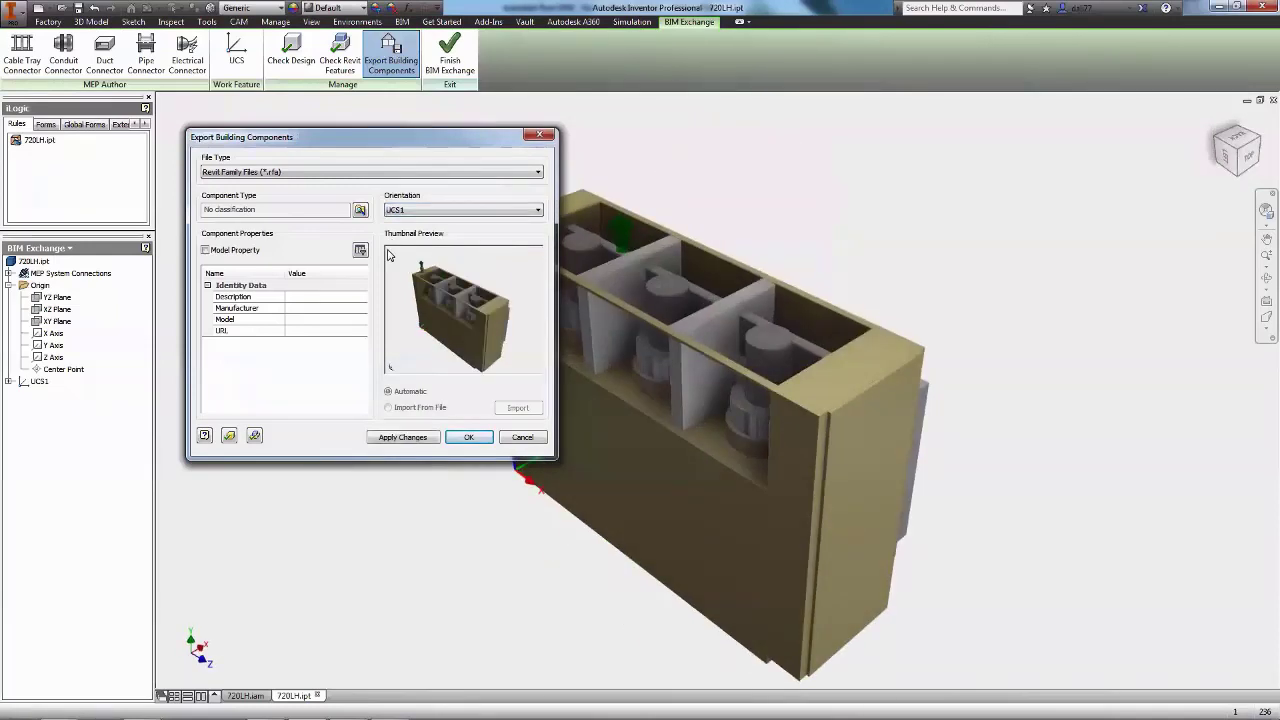
left_click(292, 172)
left_click(300, 188)
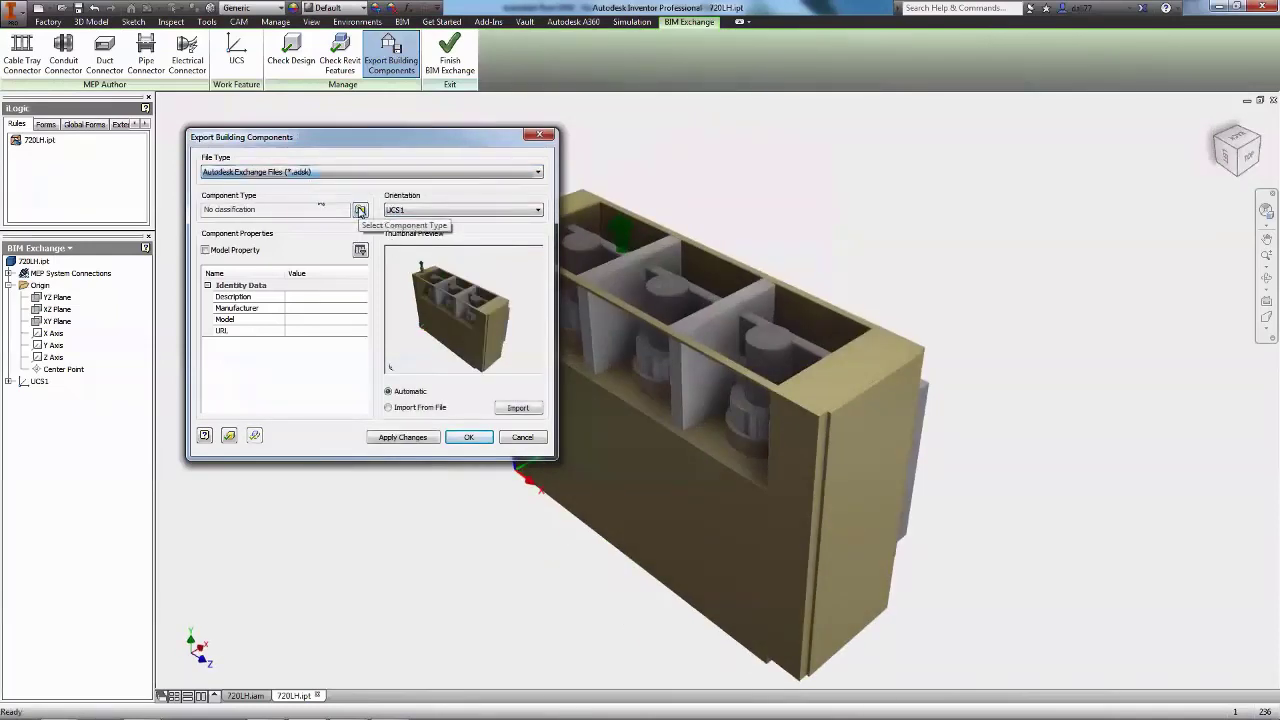
- Search the OmniClass table for HVAC and classify the component as 23.75.70.00 HVAC Distribution Devices, keeping the .adsk file type
left_click(360, 209)
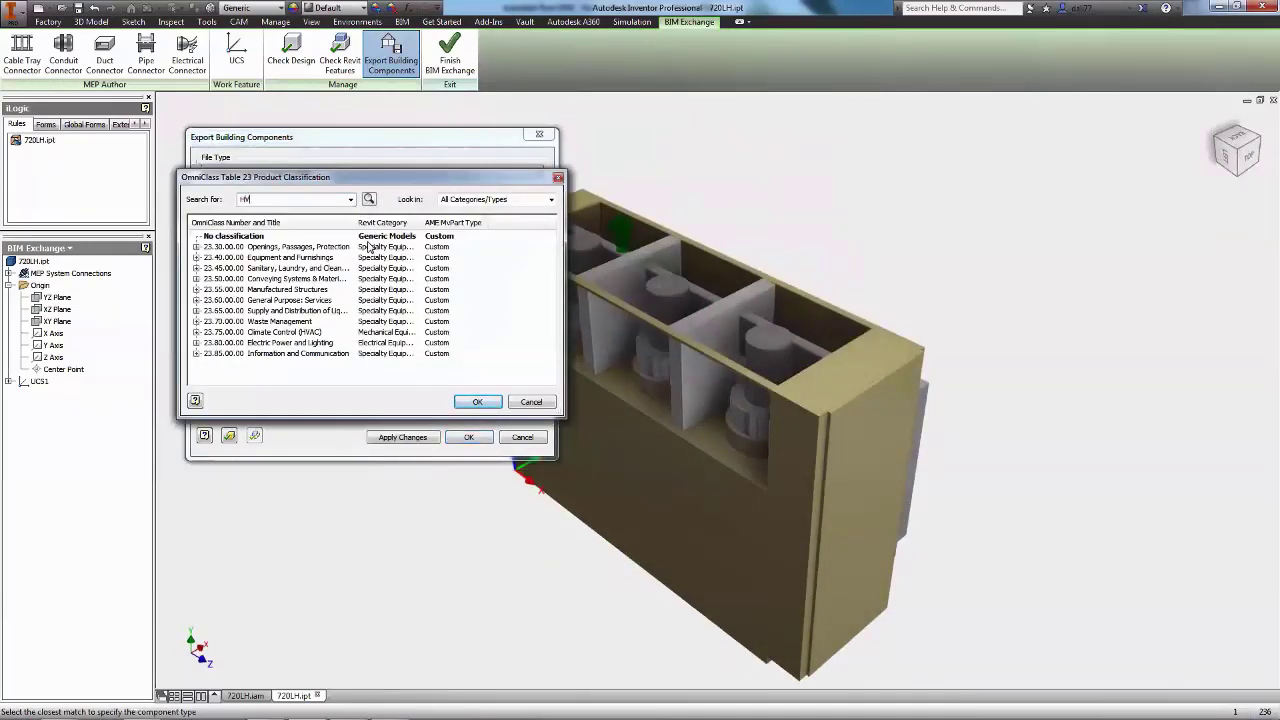
left_click(373, 200)
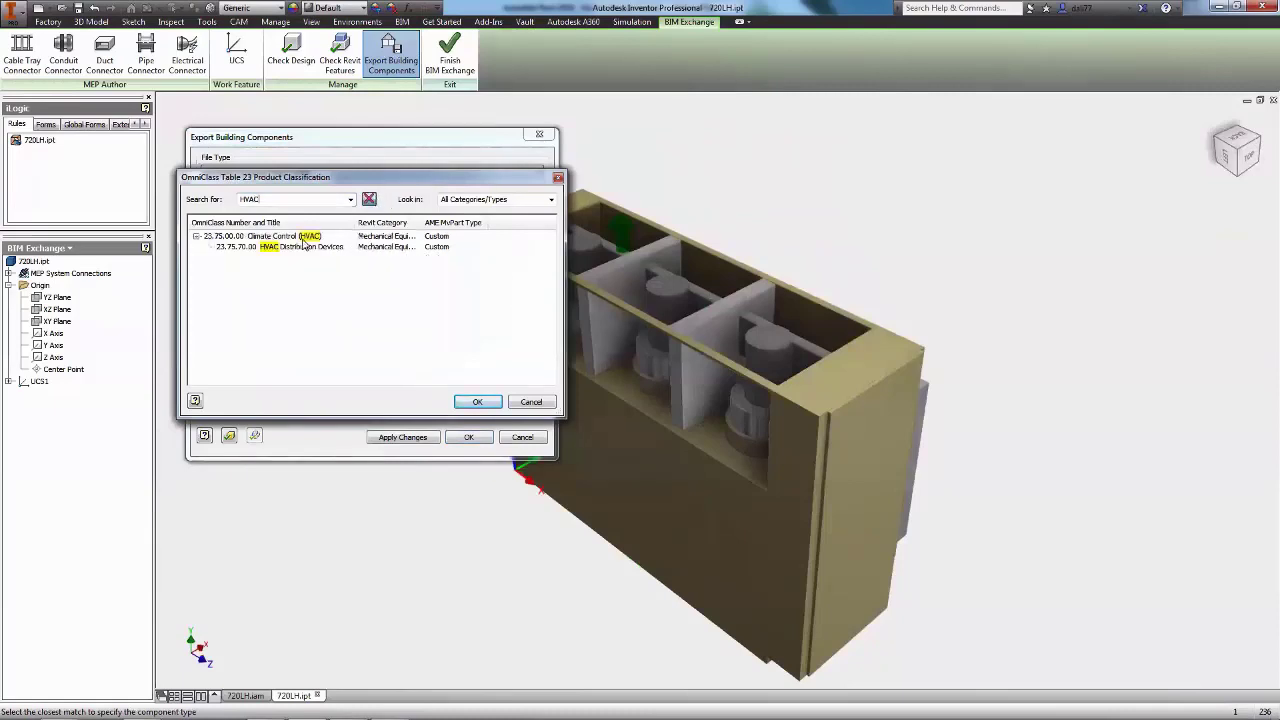
left_click(290, 251)
left_click(477, 401)
left_click(357, 172)
left_click(357, 163)
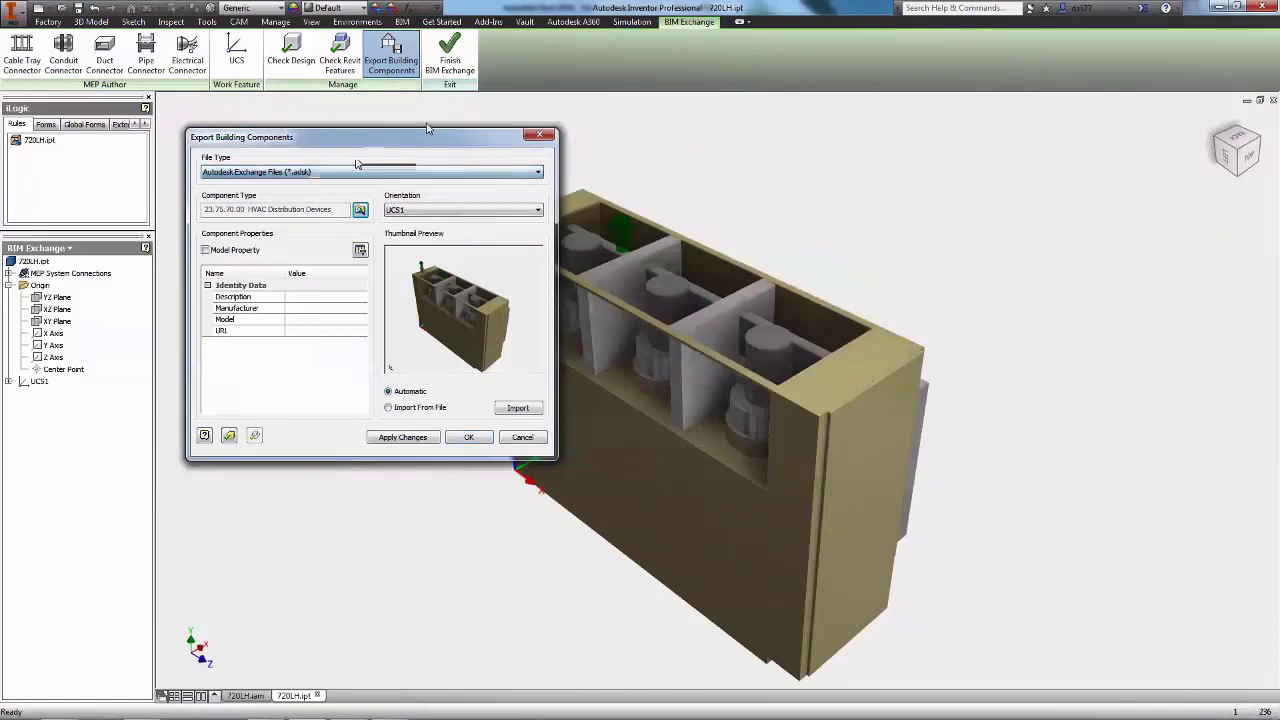
- Include the model properties in the exported component, review the property filter down to the Physical group and accept it
left_click(206, 250)
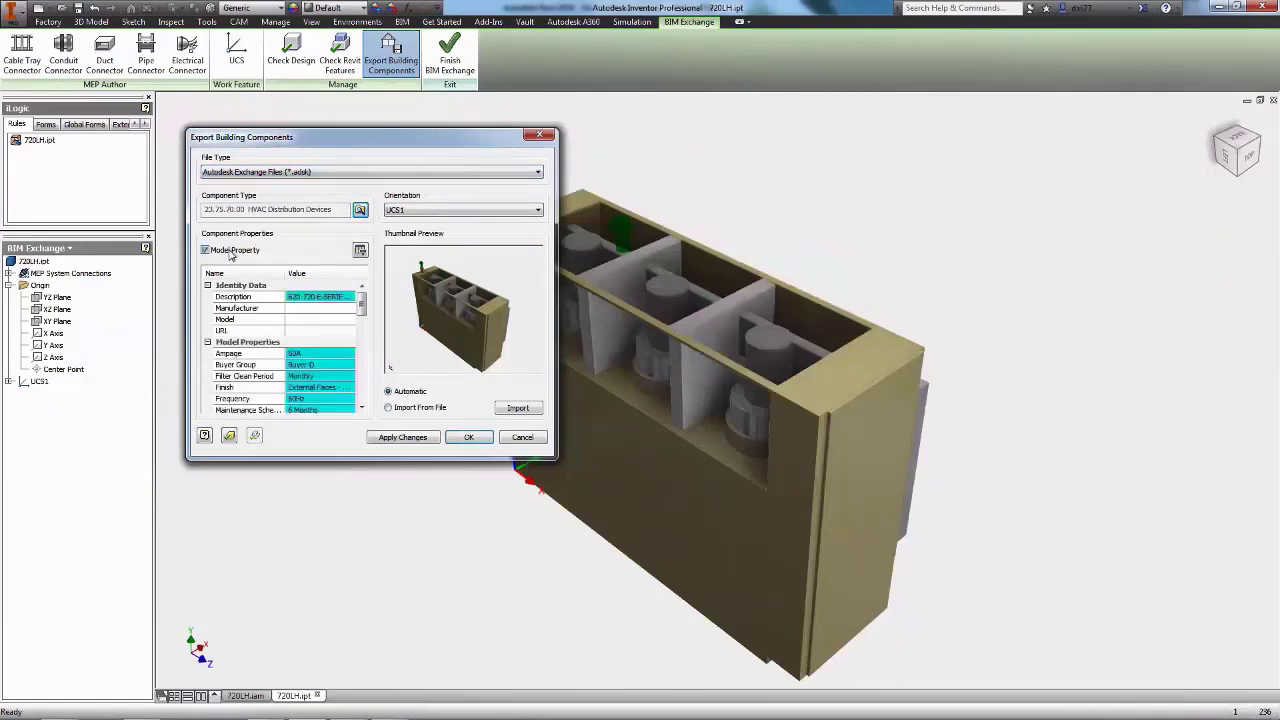
left_click(360, 250)
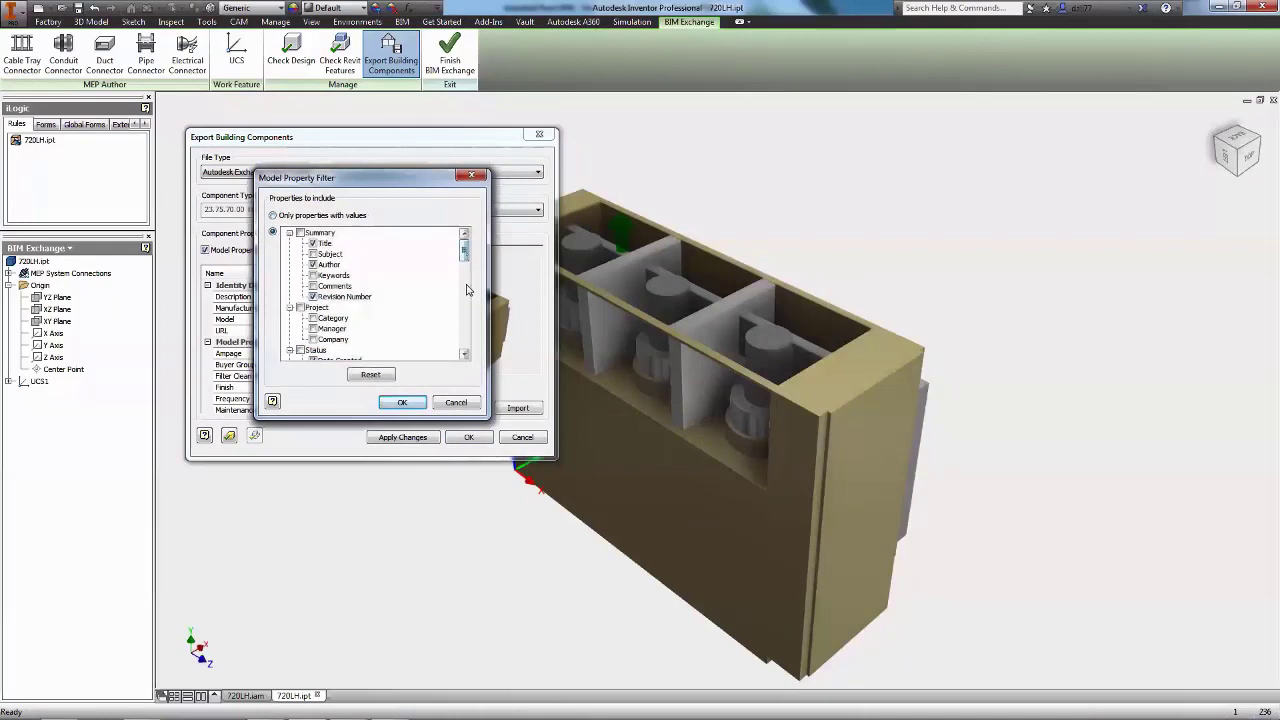
left_click_drag(464, 250, 417, 350)
left_click(306, 277)
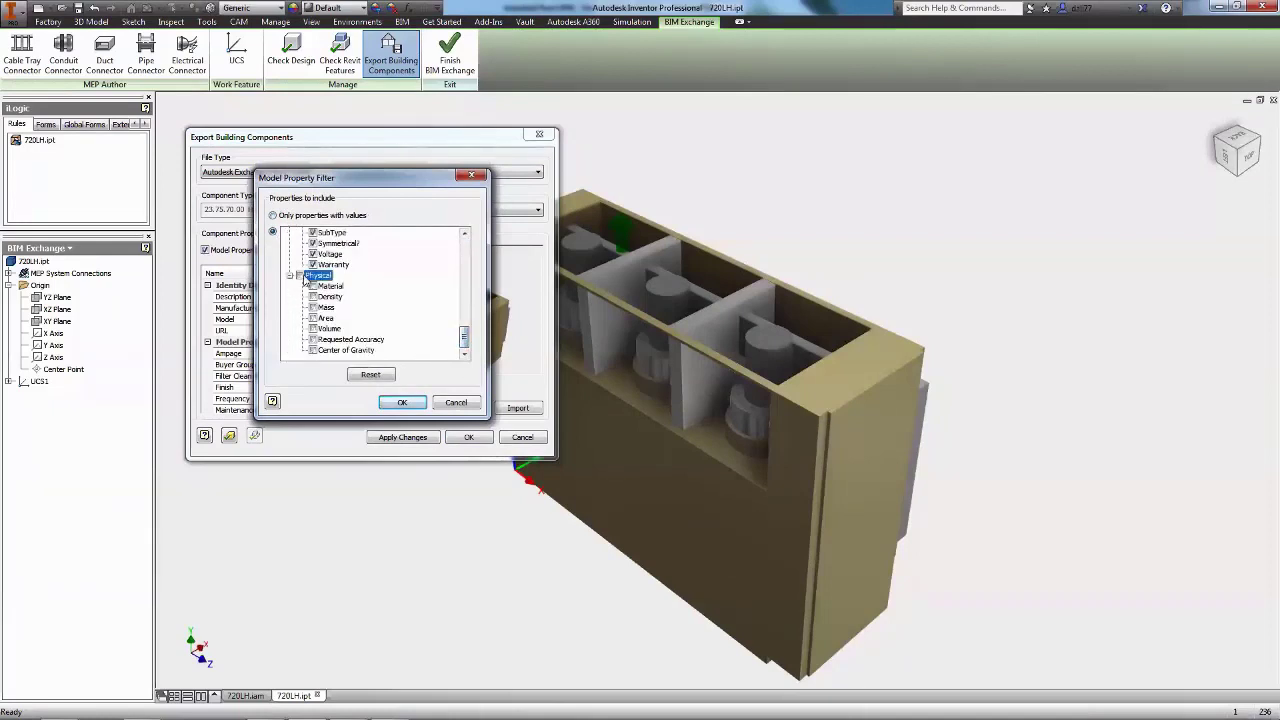
left_click(401, 403)
mouse_move(365, 311)
left_mouse_down()
mouse_move(367, 397)
mouse_move(362, 300)
left_mouse_up()
left_click(330, 308)
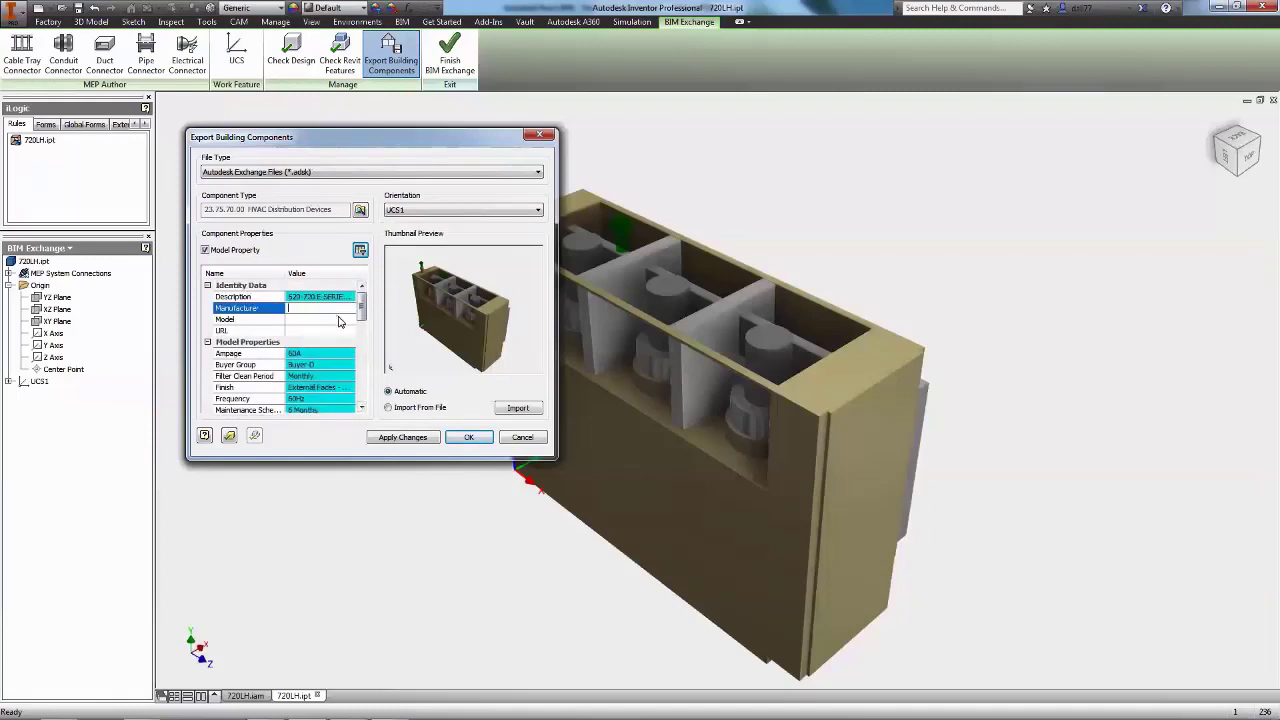
type("ADSK")
key("Tab")
left_click(340, 320)
type("720")
left_click(315, 331)
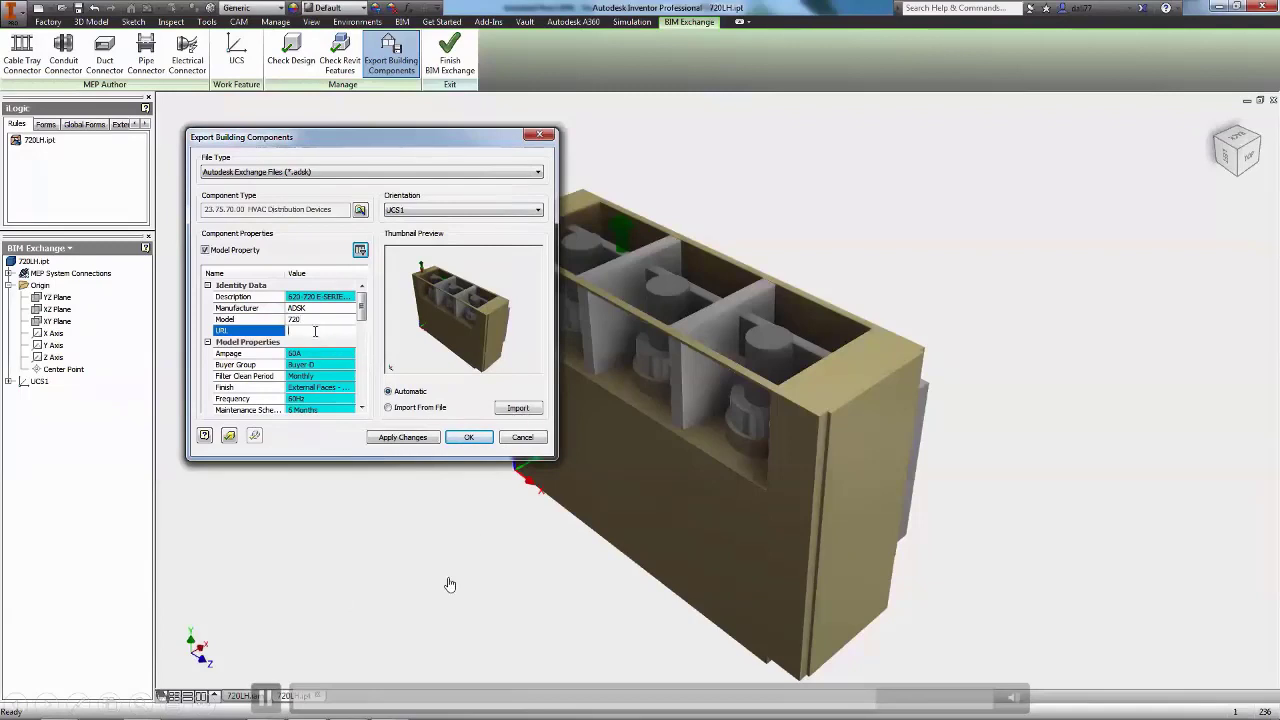
type("www.autodesk.co.uk")
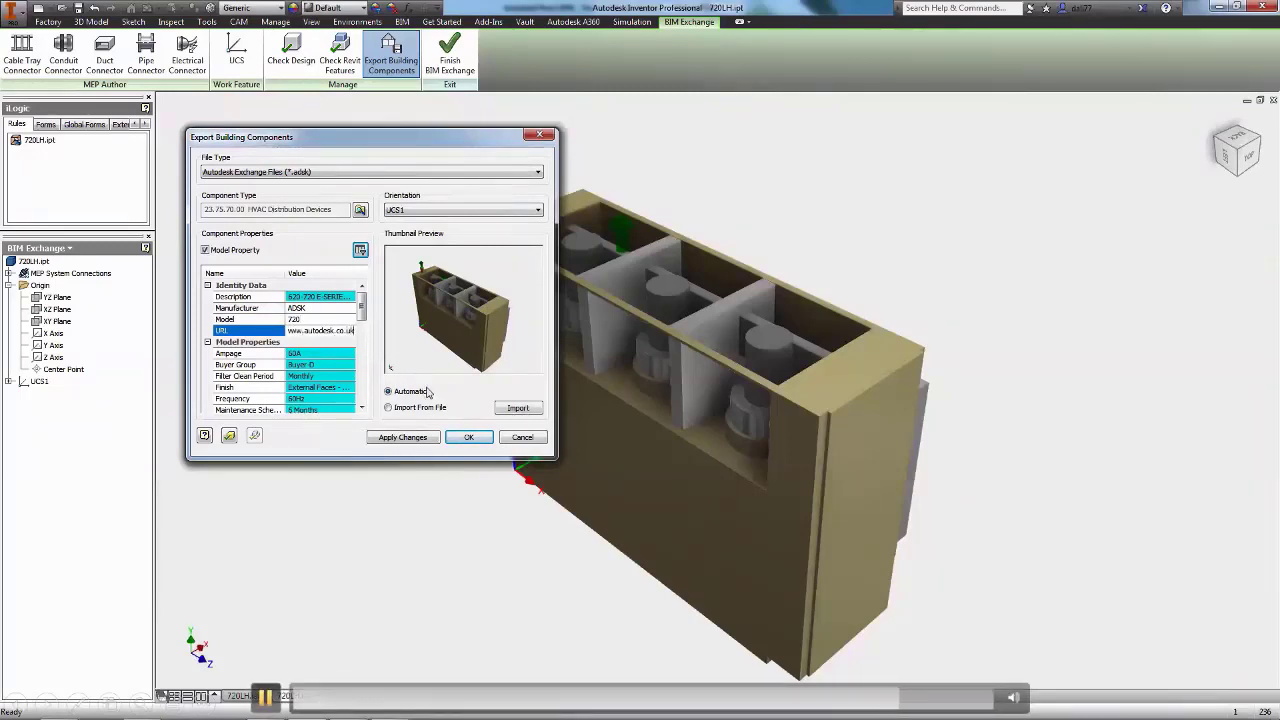
left_click(410, 438)
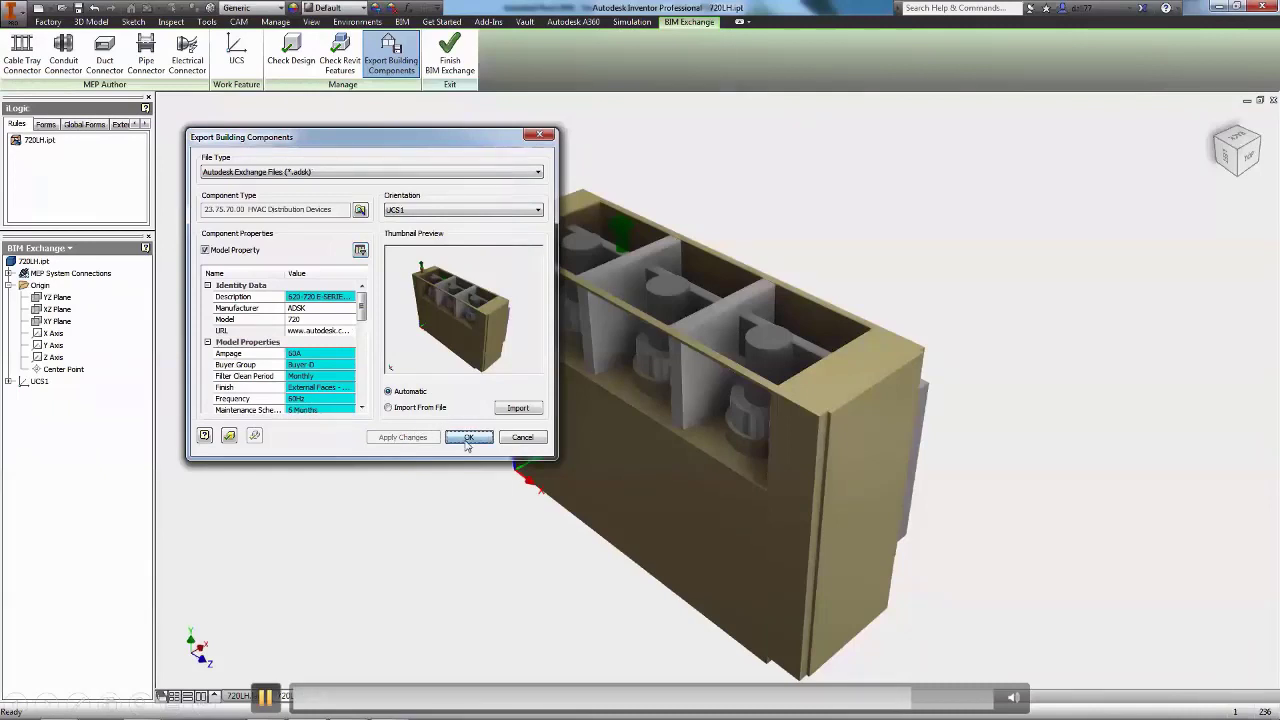
left_click(467, 438)
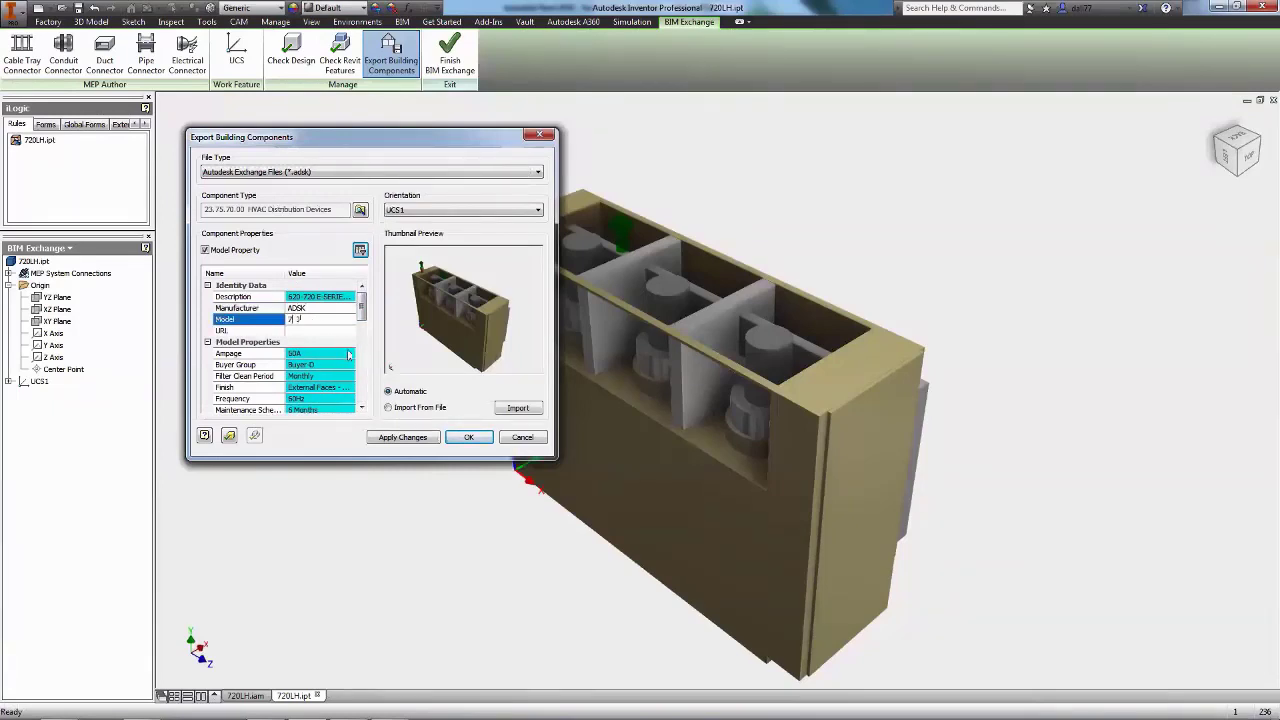
left_click(327, 331)
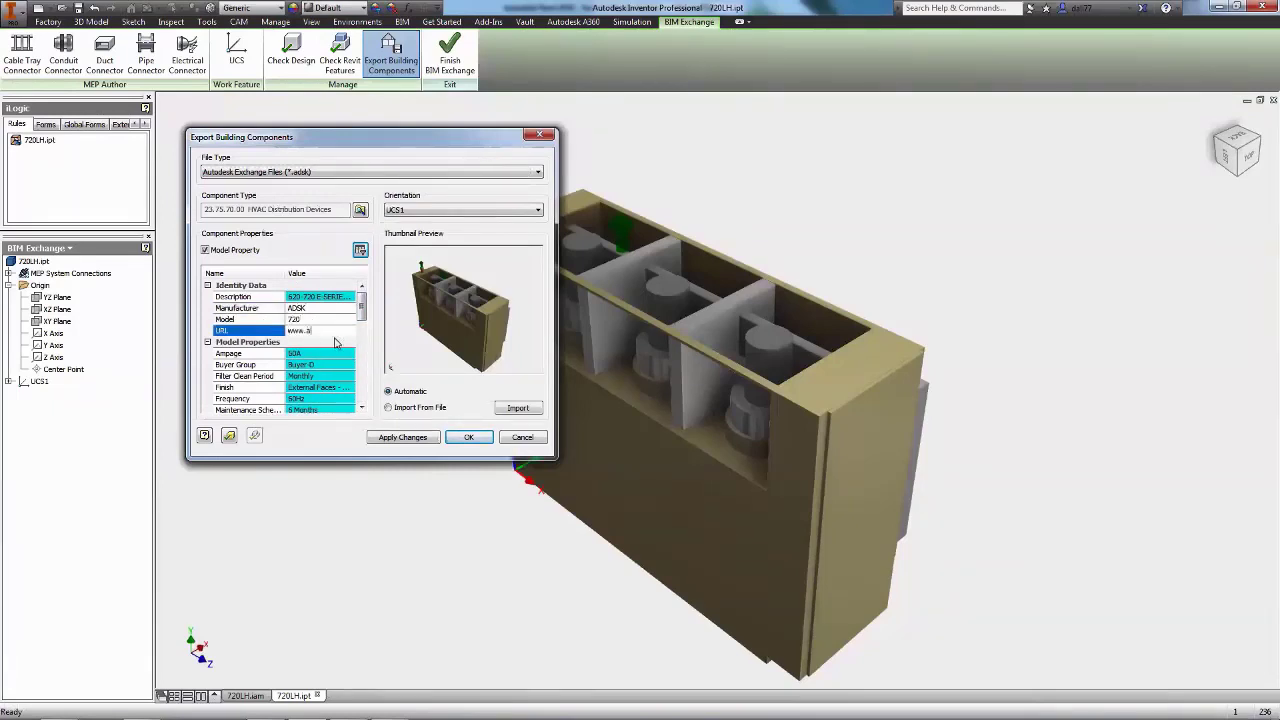
type("www.autodesk.co.uk")
left_click(409, 438)
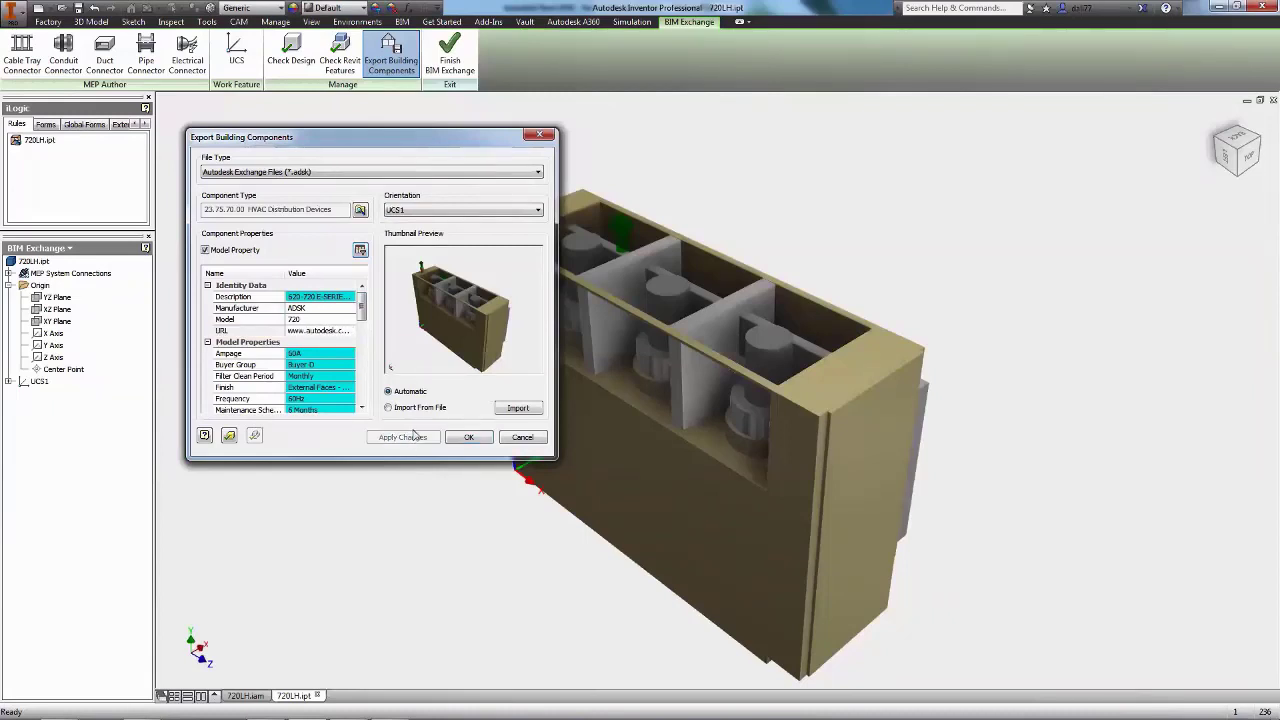
- Export the component to the HVAC folder as 720LH.adsk, replacing the existing file, and look through the translation report
left_click(466, 438)
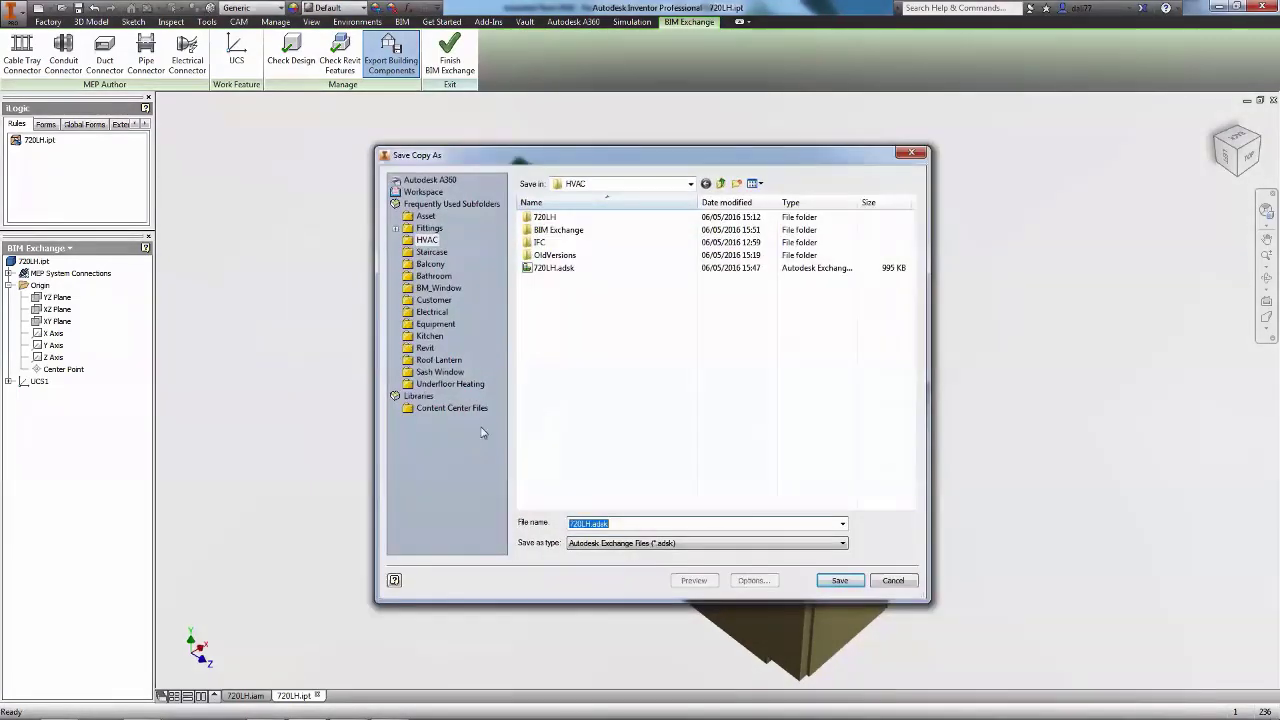
left_click(568, 269)
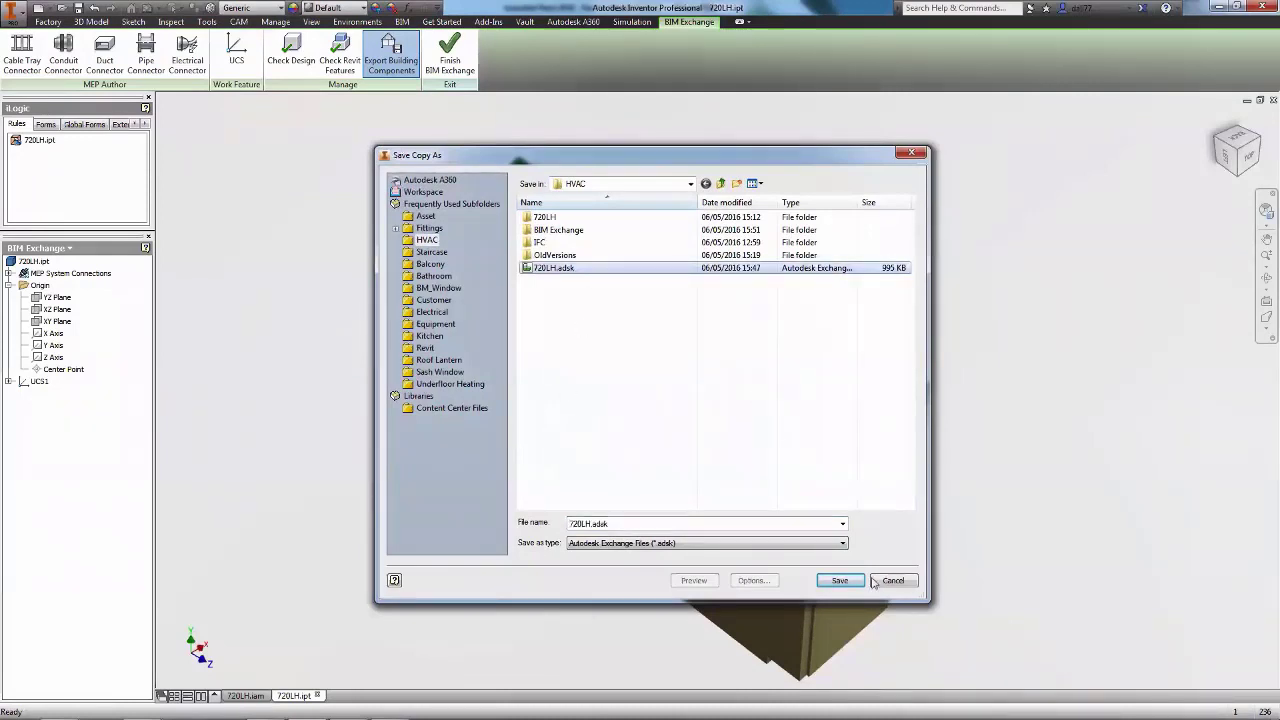
left_click(841, 580)
left_click(662, 366)
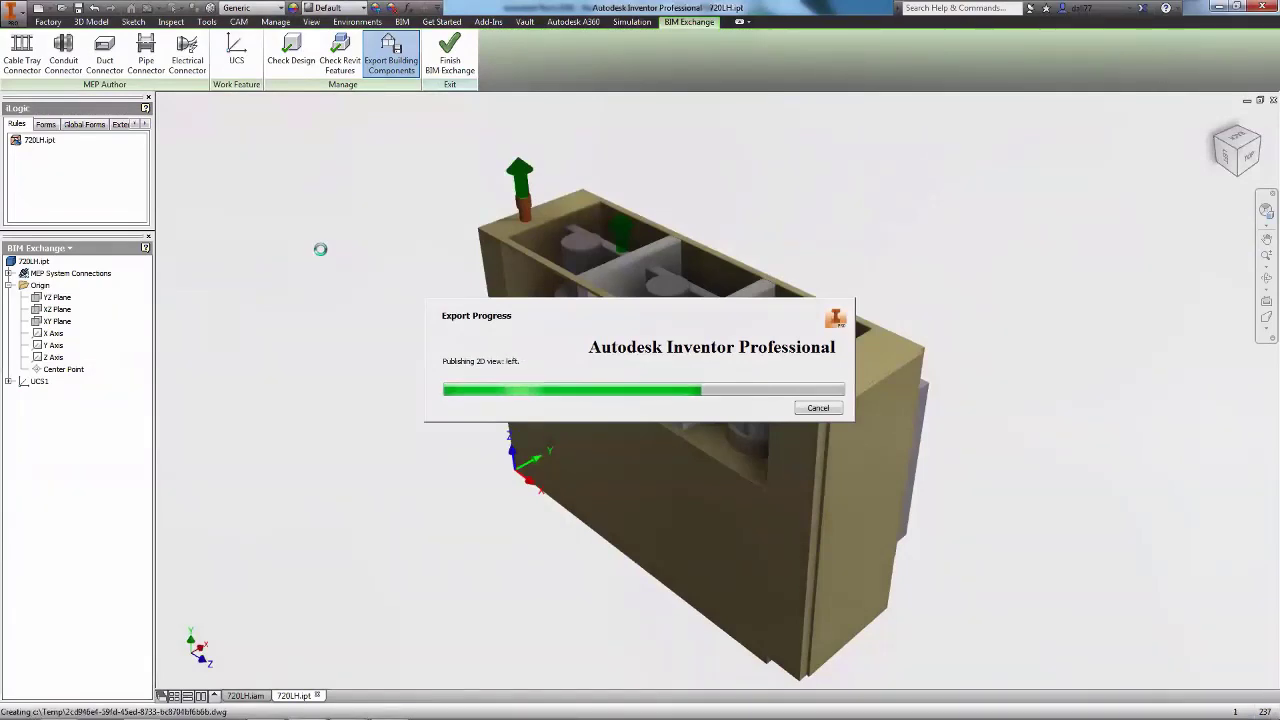
left_click(588, 395)
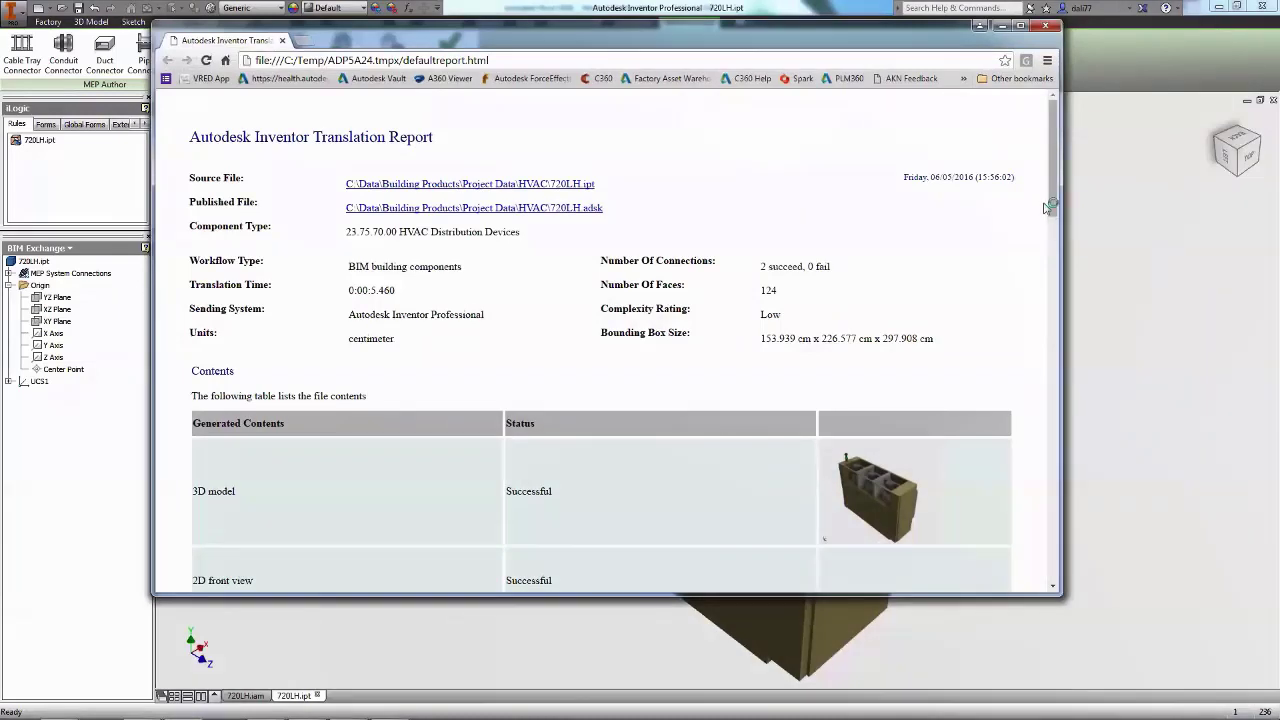
left_click_drag(1051, 208, 1072, 443)
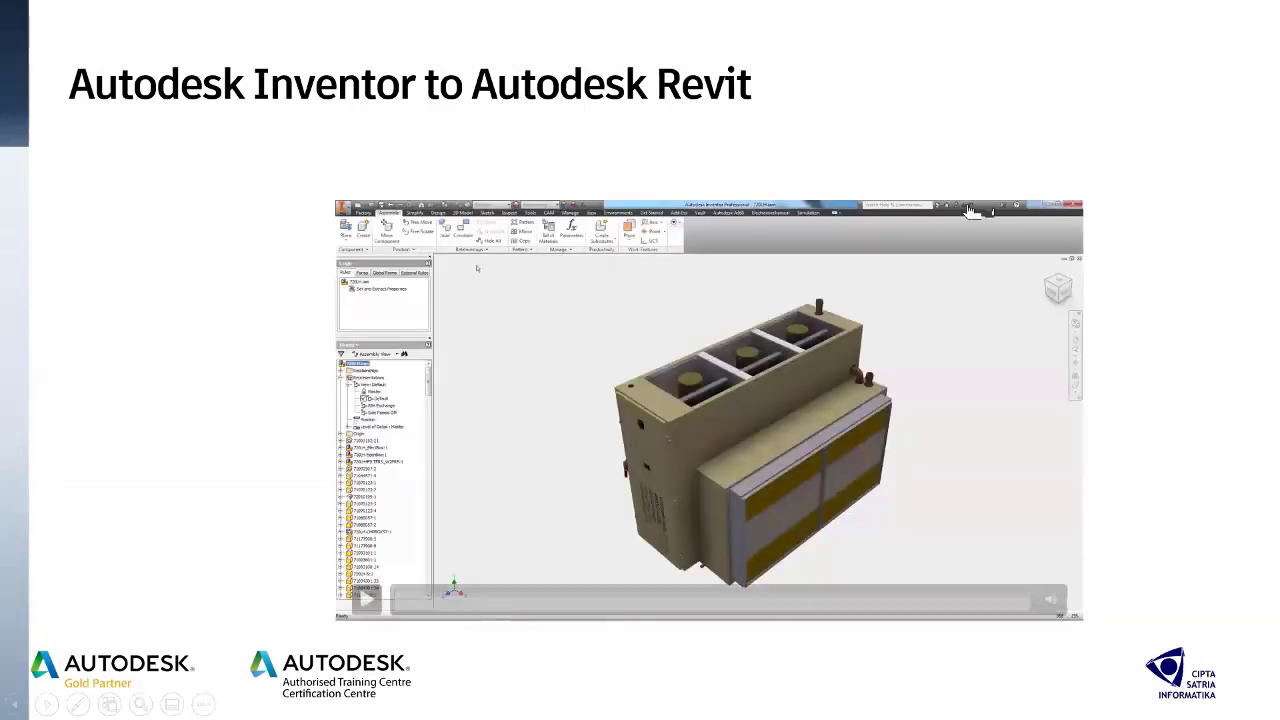
- Examine the unit variants listed in 720LH.txt beside the 720LH assembly's user parameters, and close both windows
double_click(675, 333)
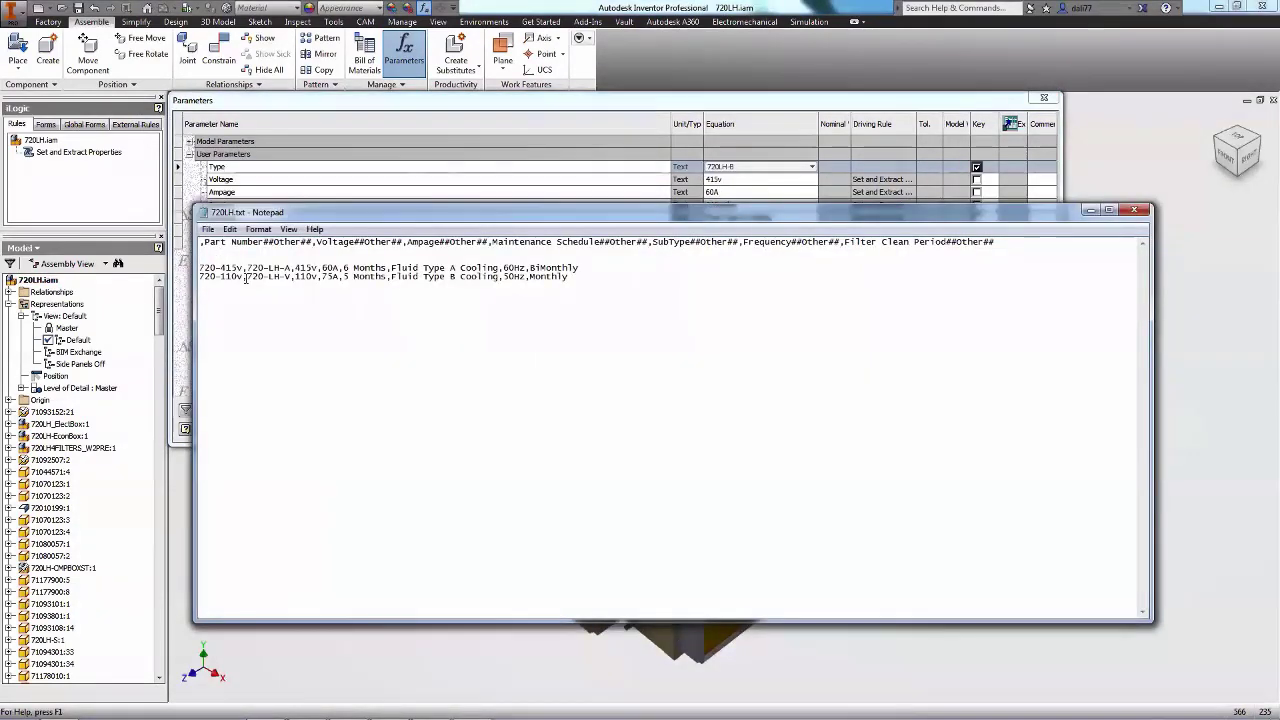
left_click(1134, 209)
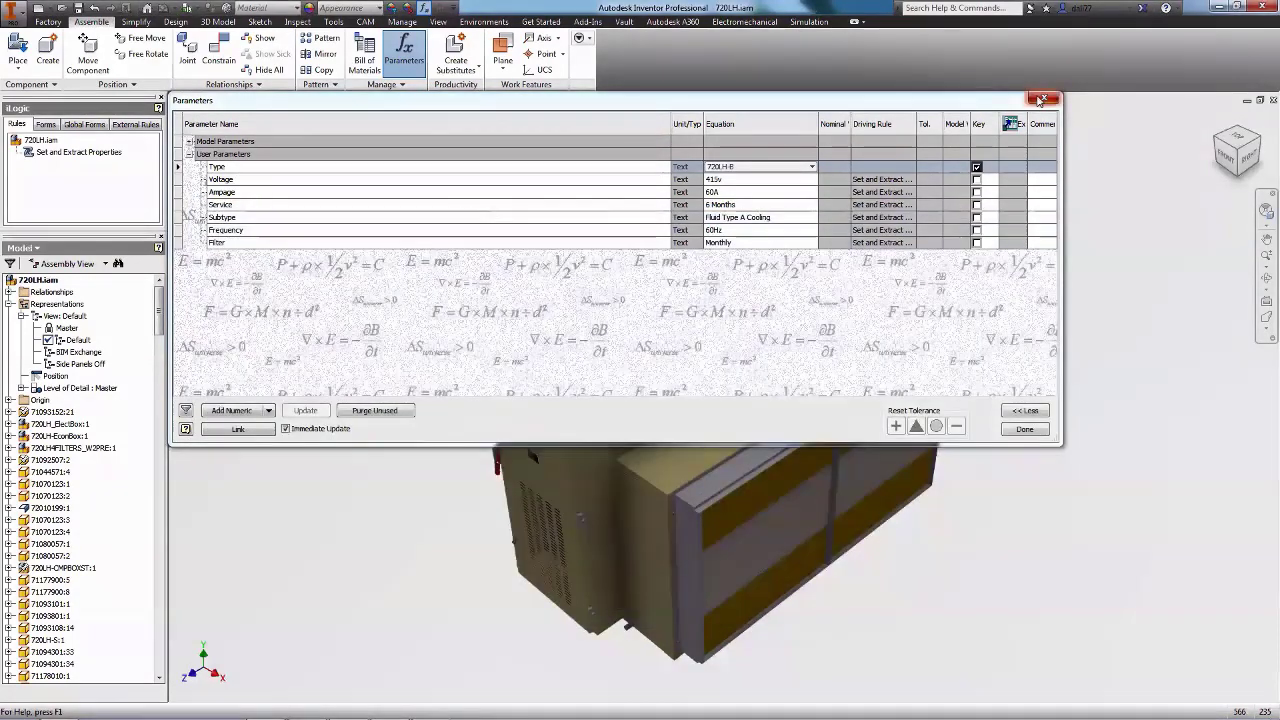
left_click(1040, 100)
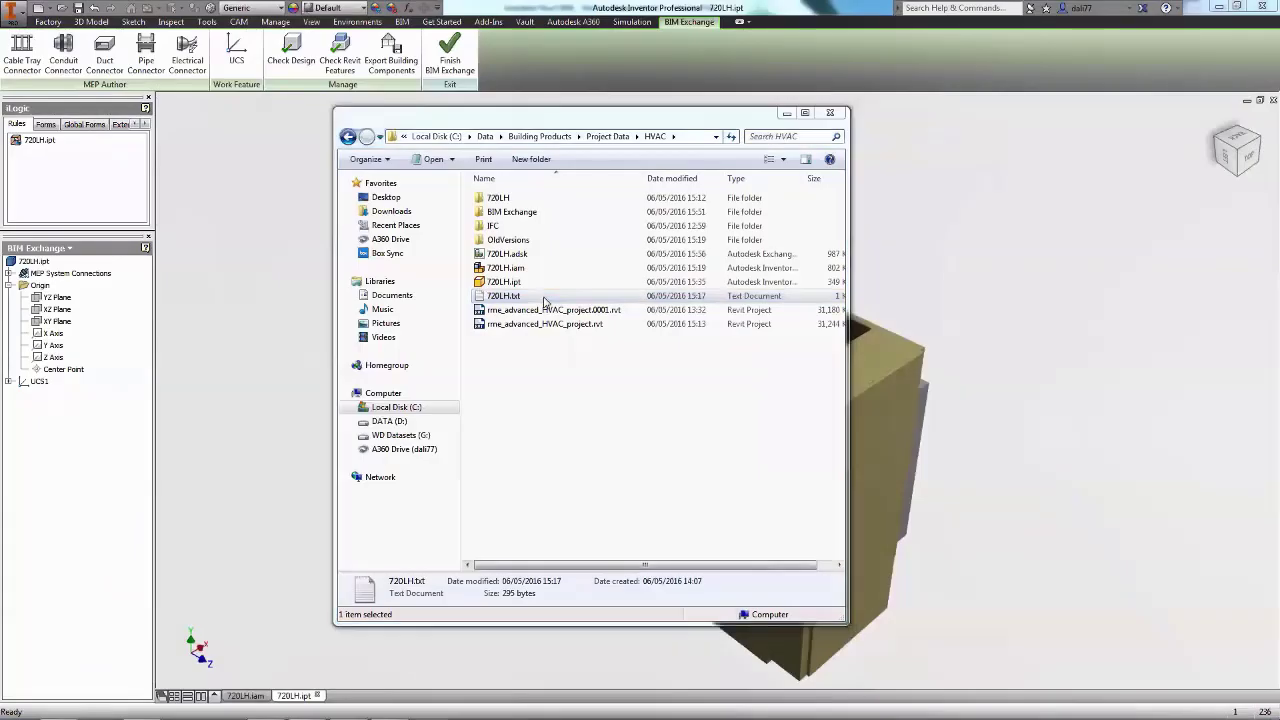
- Reopen 720LH.txt from the HVAC folder to check its type entries, close it and add 720LH.adsk to the file selection
double_click(527, 301)
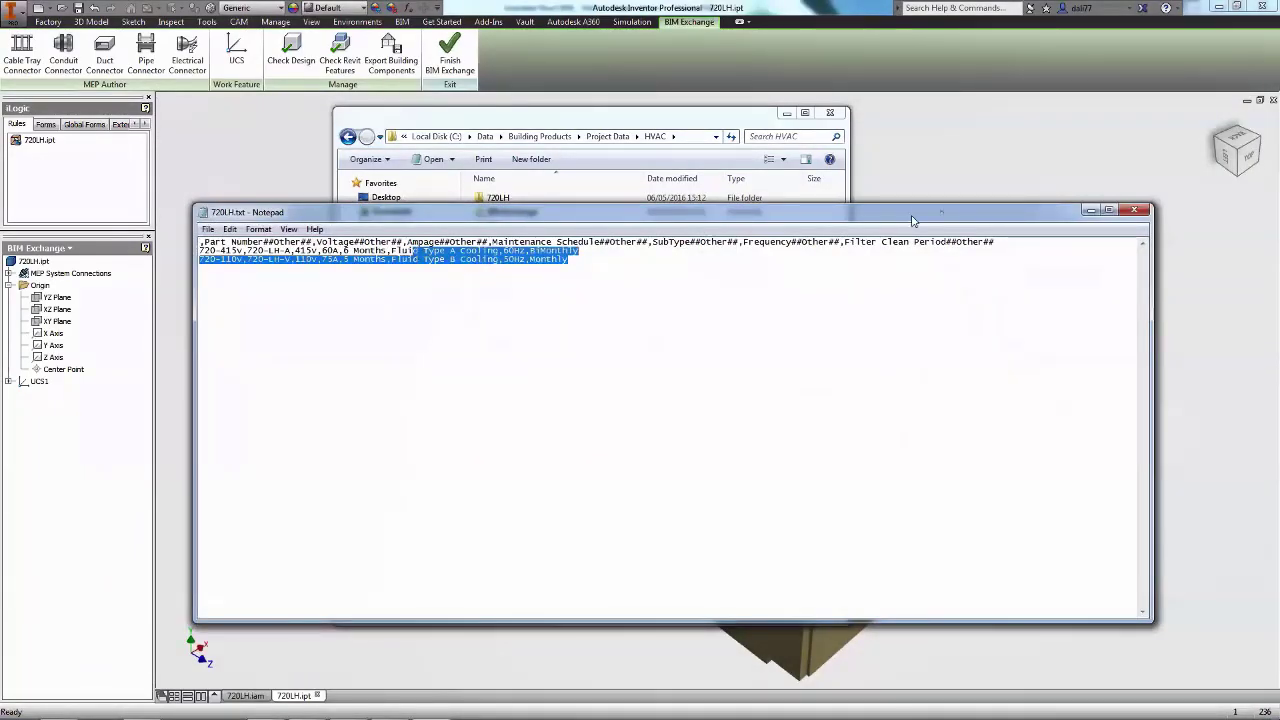
left_click(1136, 213)
left_click(507, 254, "ctrl")
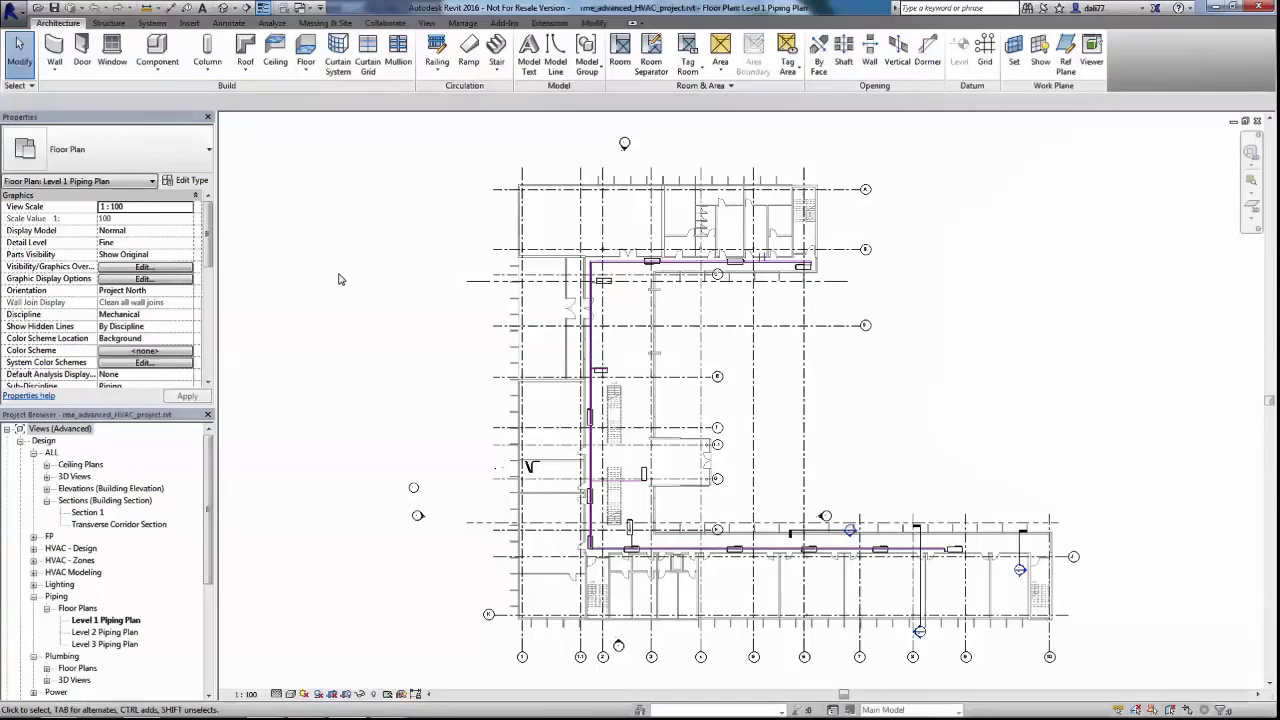
- Load the family 720LH.adsk from the HVAC folder in Project Data with both its 720-415v and 720-110v types
left_click(190, 23)
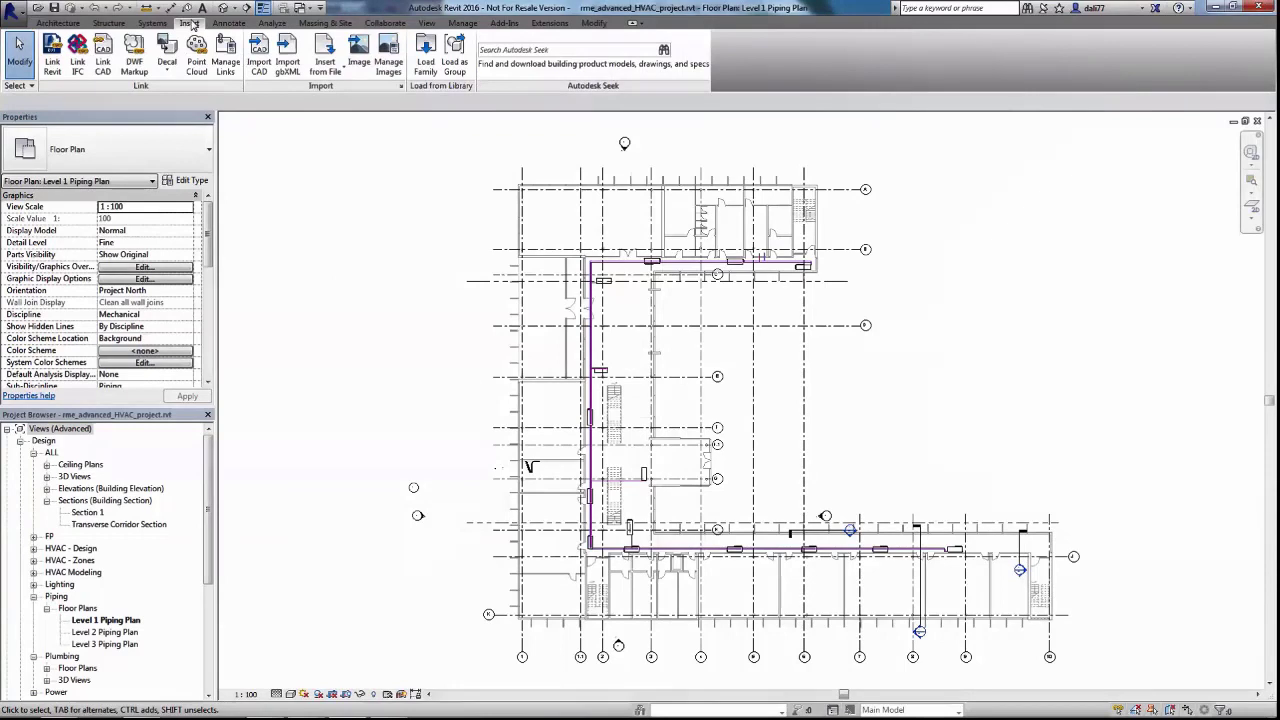
left_click(425, 57)
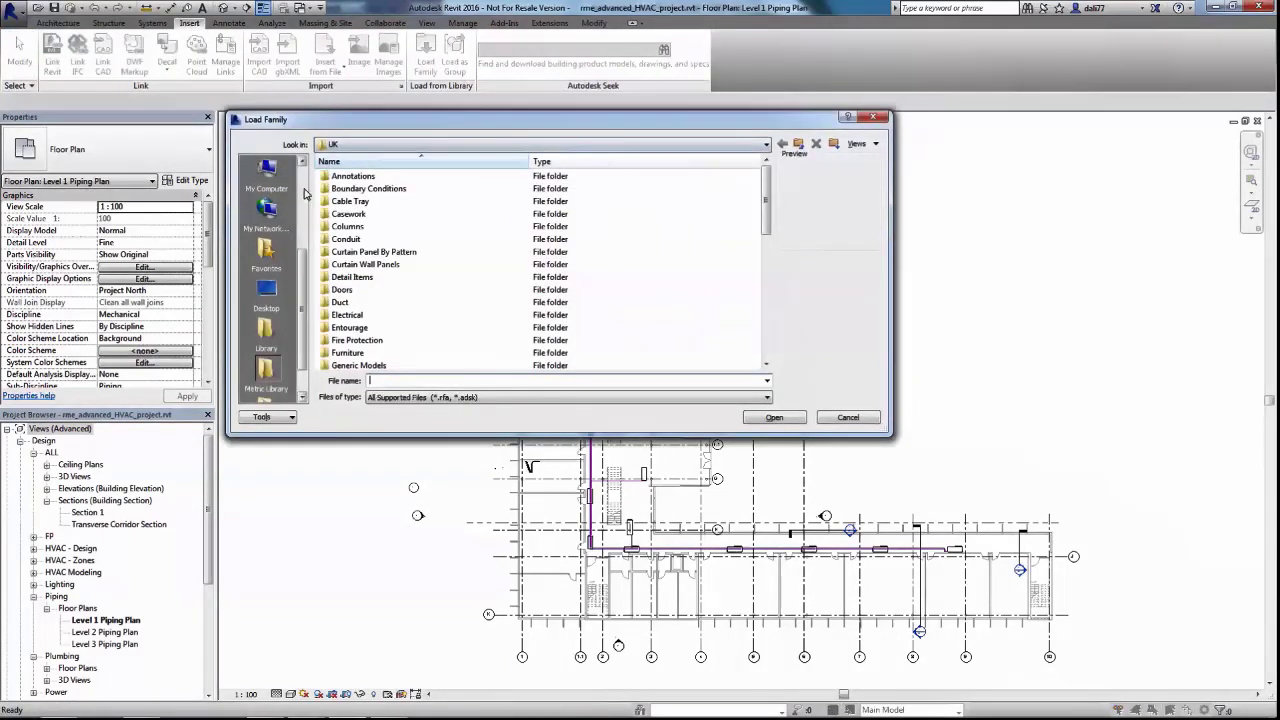
scroll(300, 186, "up", 4)
left_click(273, 179)
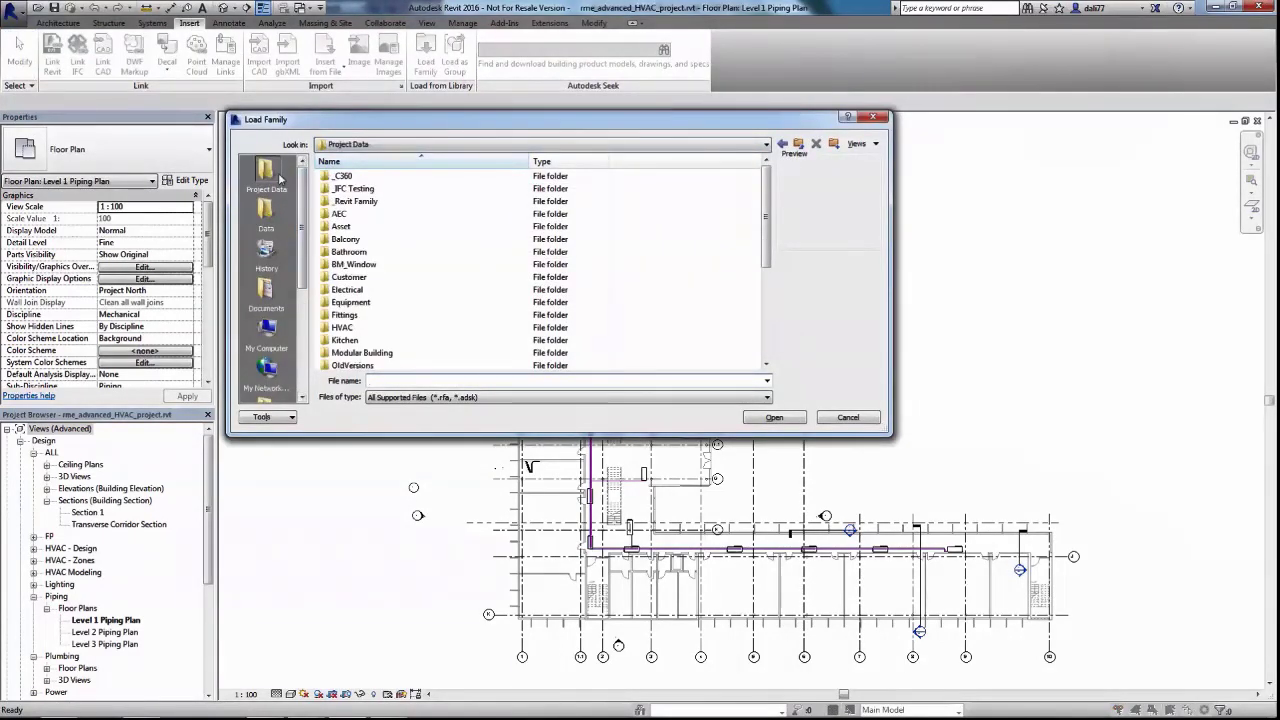
double_click(355, 330)
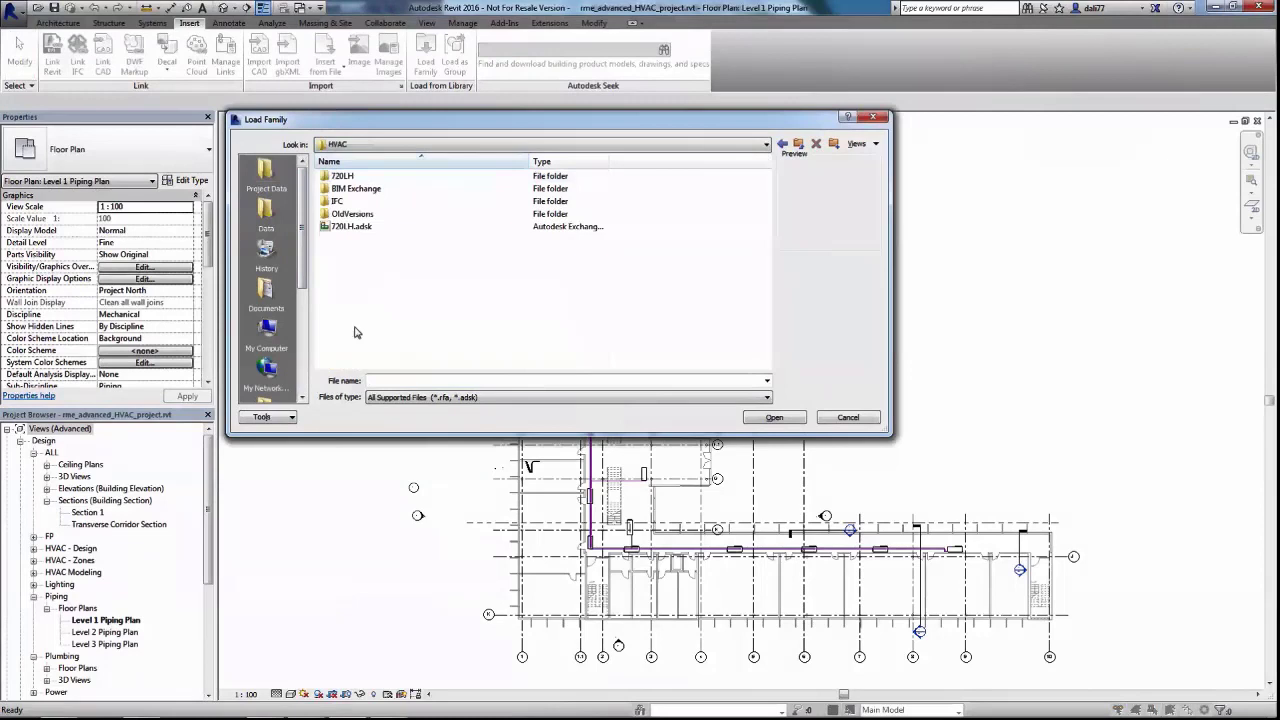
left_click(355, 227)
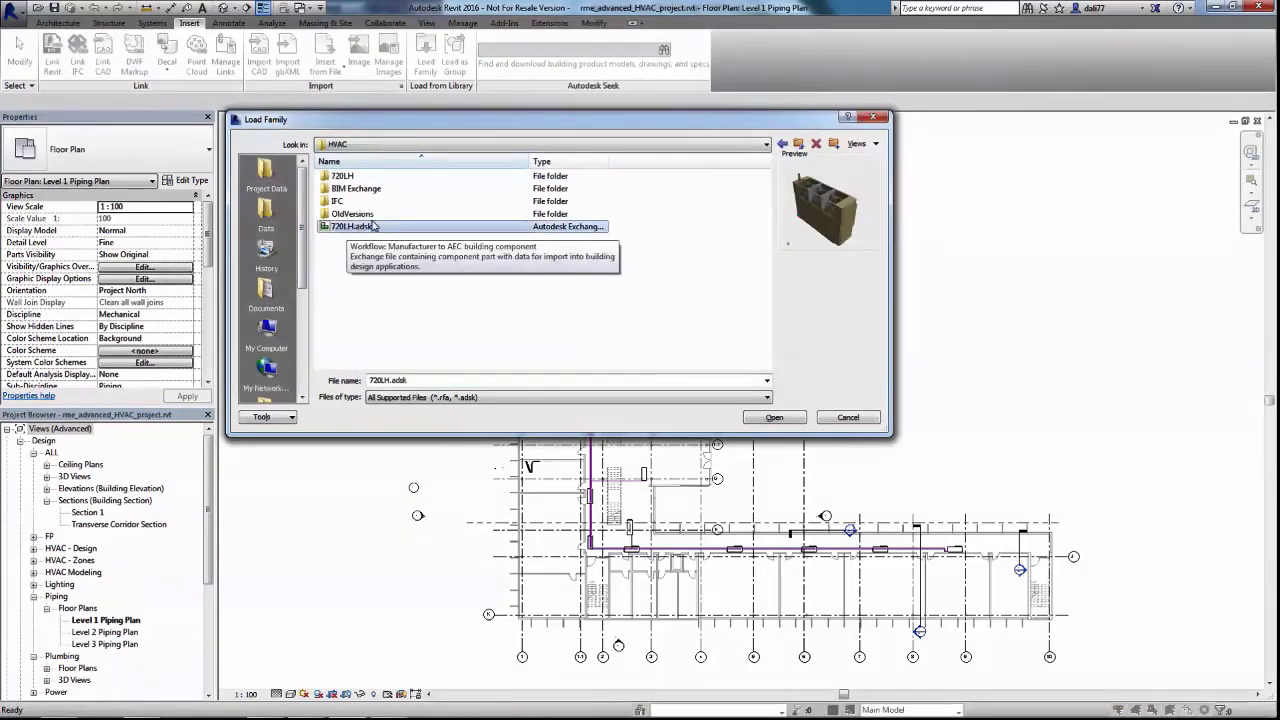
left_click(774, 418)
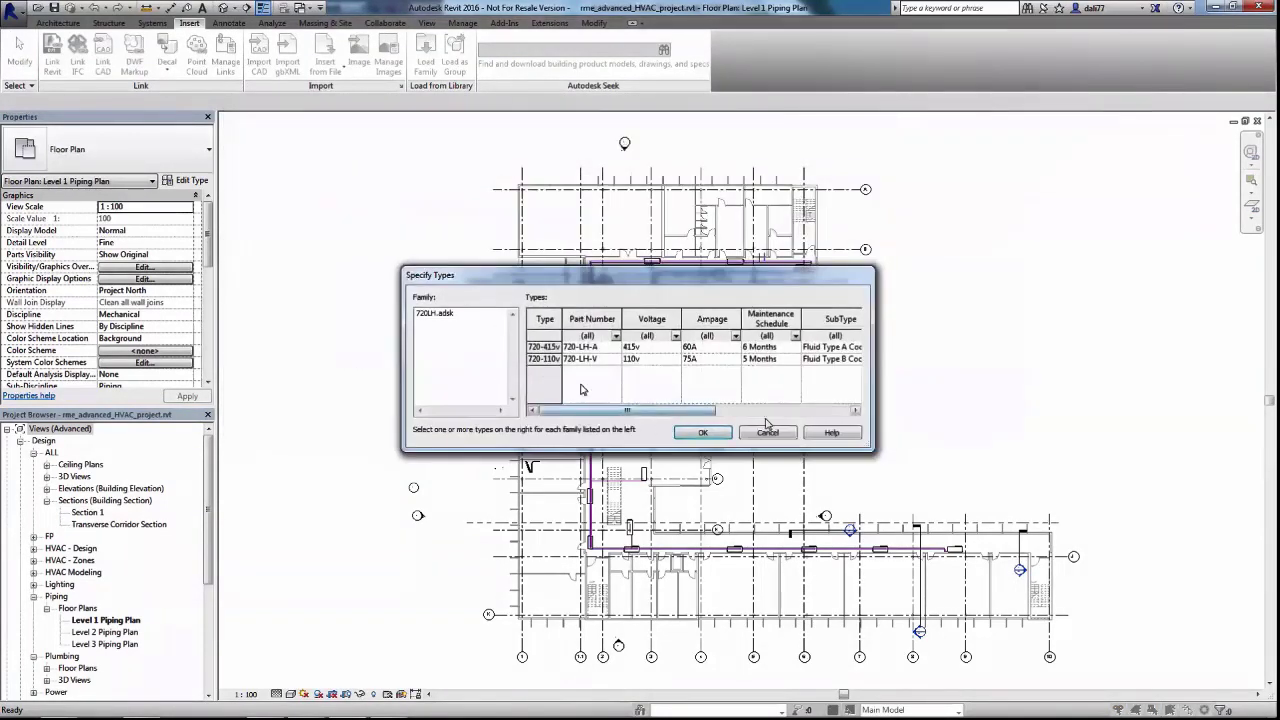
mouse_move(569, 414)
left_mouse_down()
mouse_move(705, 413)
mouse_move(574, 413)
left_mouse_up()
left_click_drag(550, 347, 550, 358)
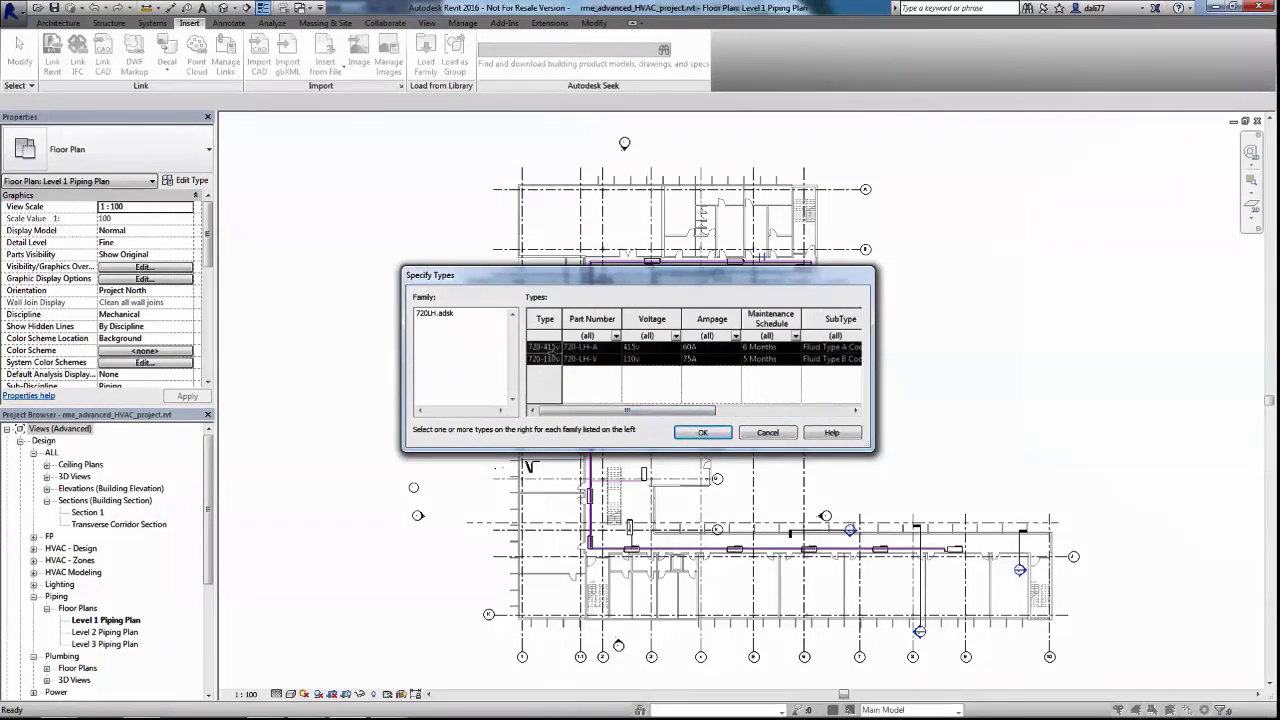
left_click(700, 432)
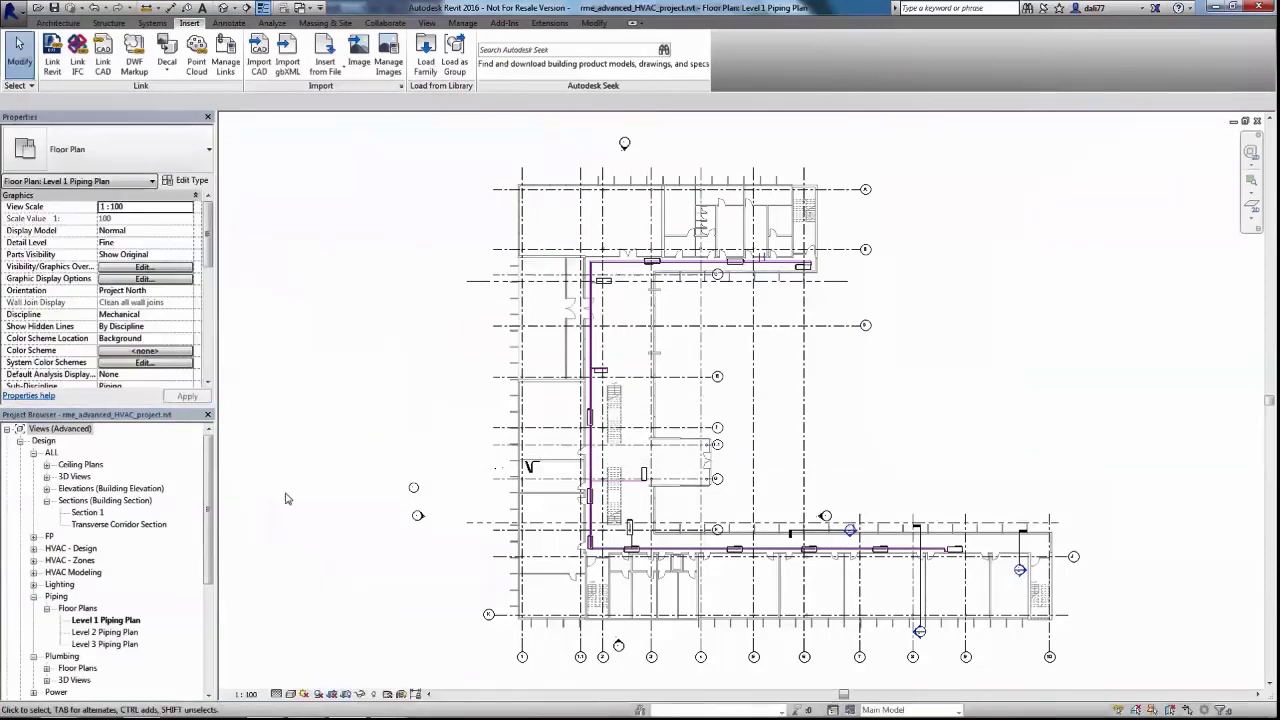
- Expand the project's families down to the types of the 720LH unit under Mechanical Equipment
left_click(60, 428)
scroll(27, 683, "down", 4)
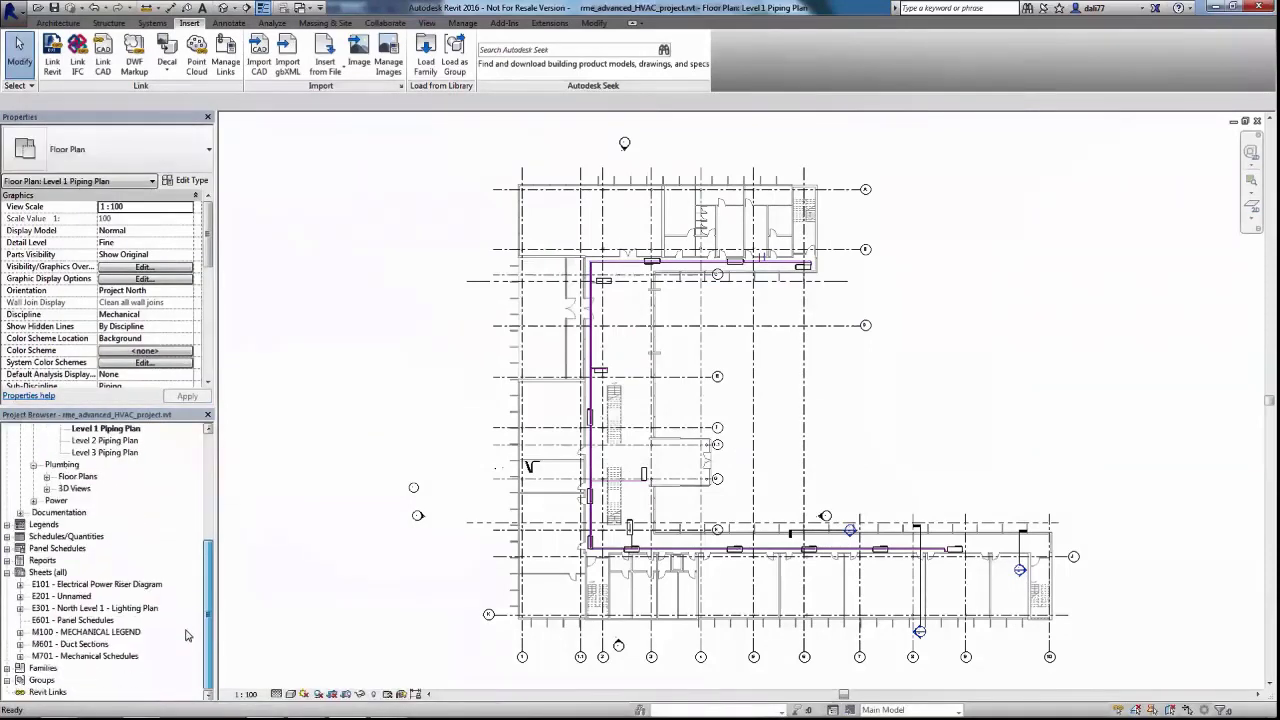
left_click(7, 668)
left_click_drag(207, 543, 197, 600)
scroll(197, 600, "down", 3)
left_click(20, 560)
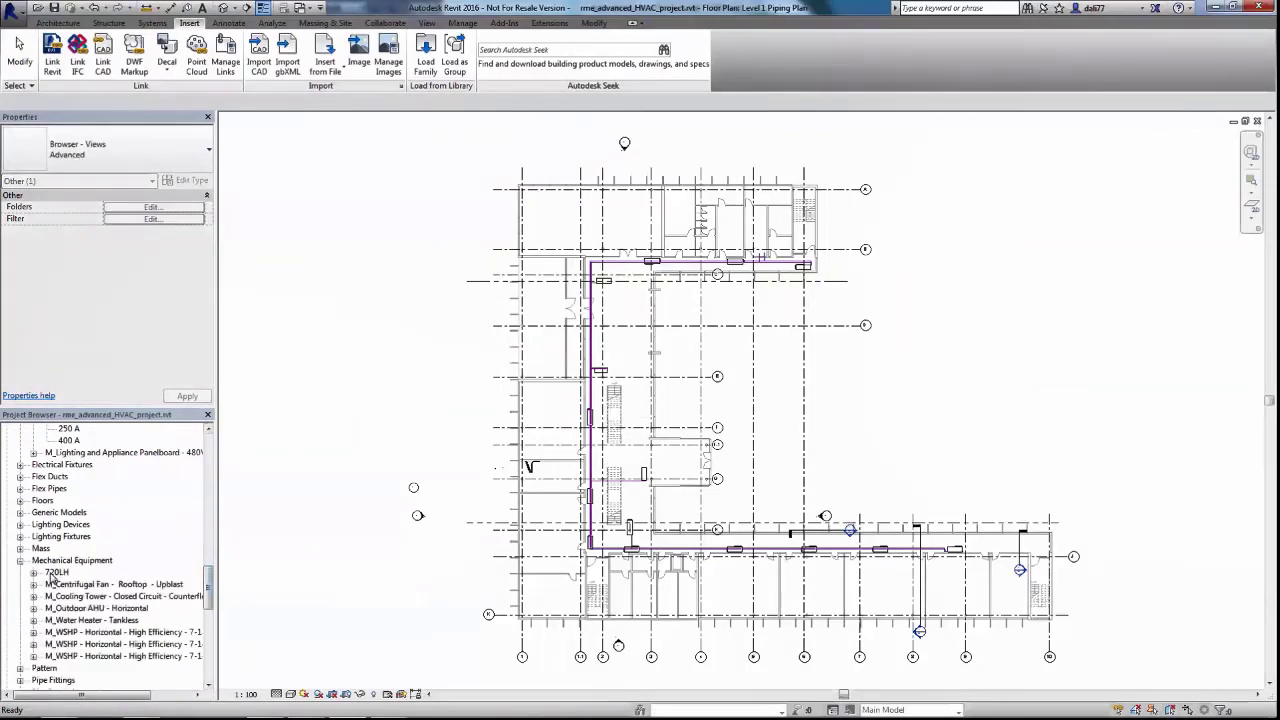
left_click(34, 572)
- Compare the identity and model properties of the 720LH types 720-110v and 720-415v
left_click(88, 584)
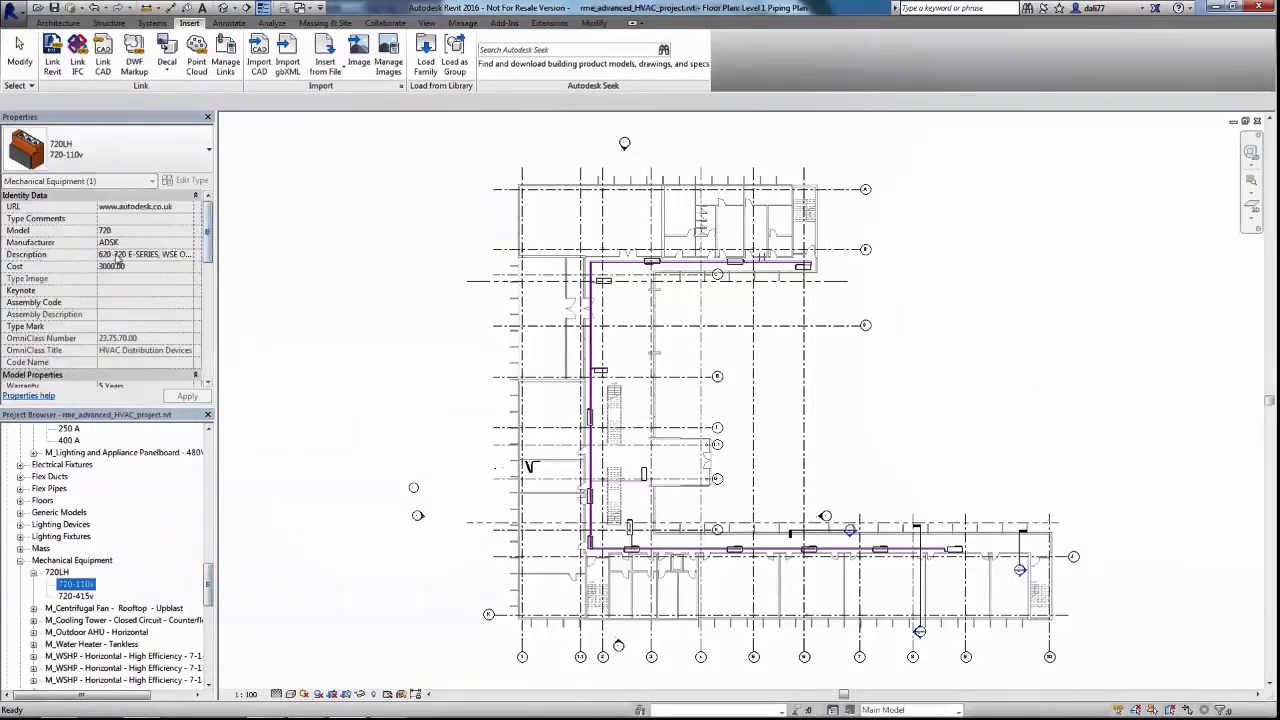
left_click_drag(211, 243, 198, 306)
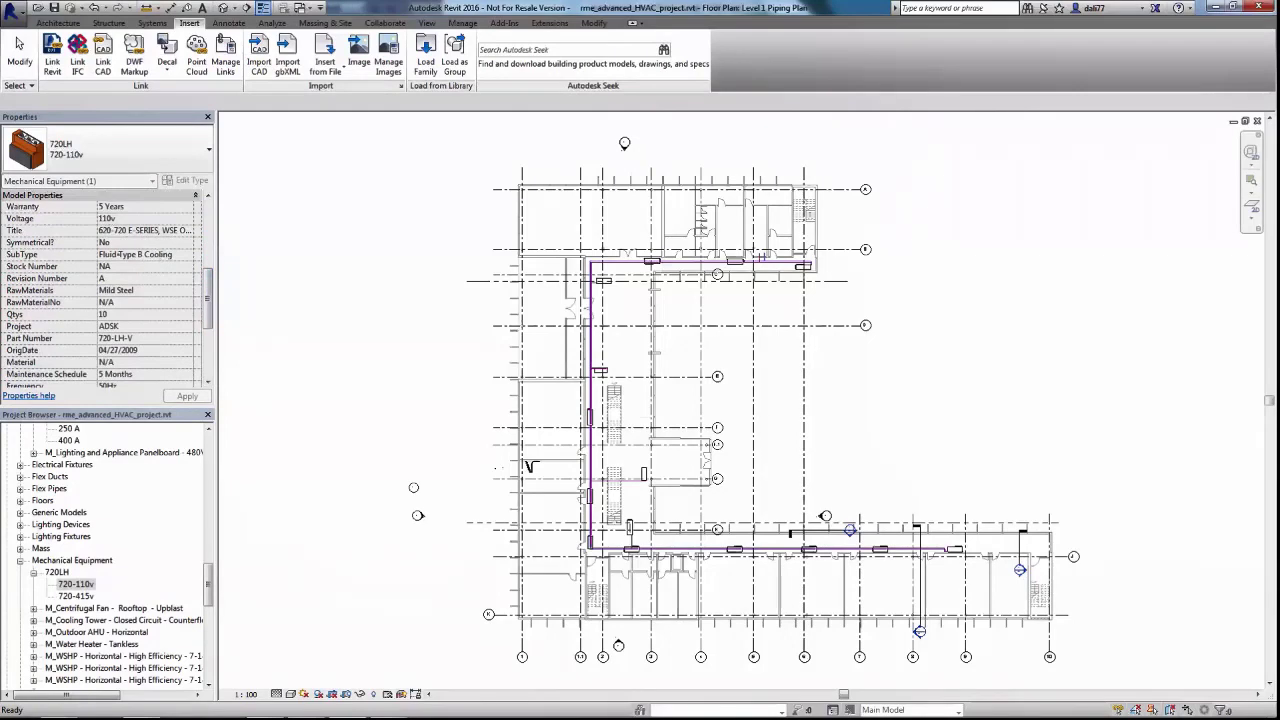
left_click(76, 584)
left_click(76, 596)
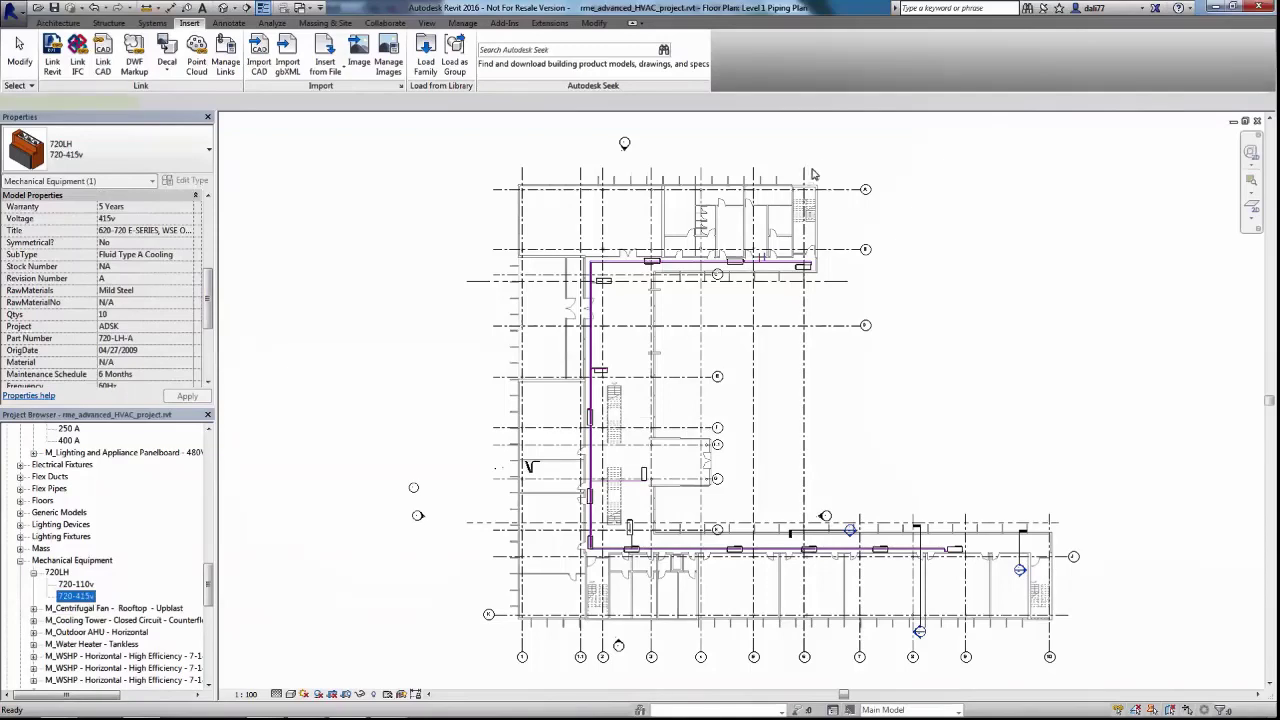
- Place one 720-415v unit on Level 1 against the outside of the stairwell wall near grid line A
left_click_drag(76, 596, 814, 174)
scroll(803, 178, "up", 4)
scroll(795, 177, "up", 4)
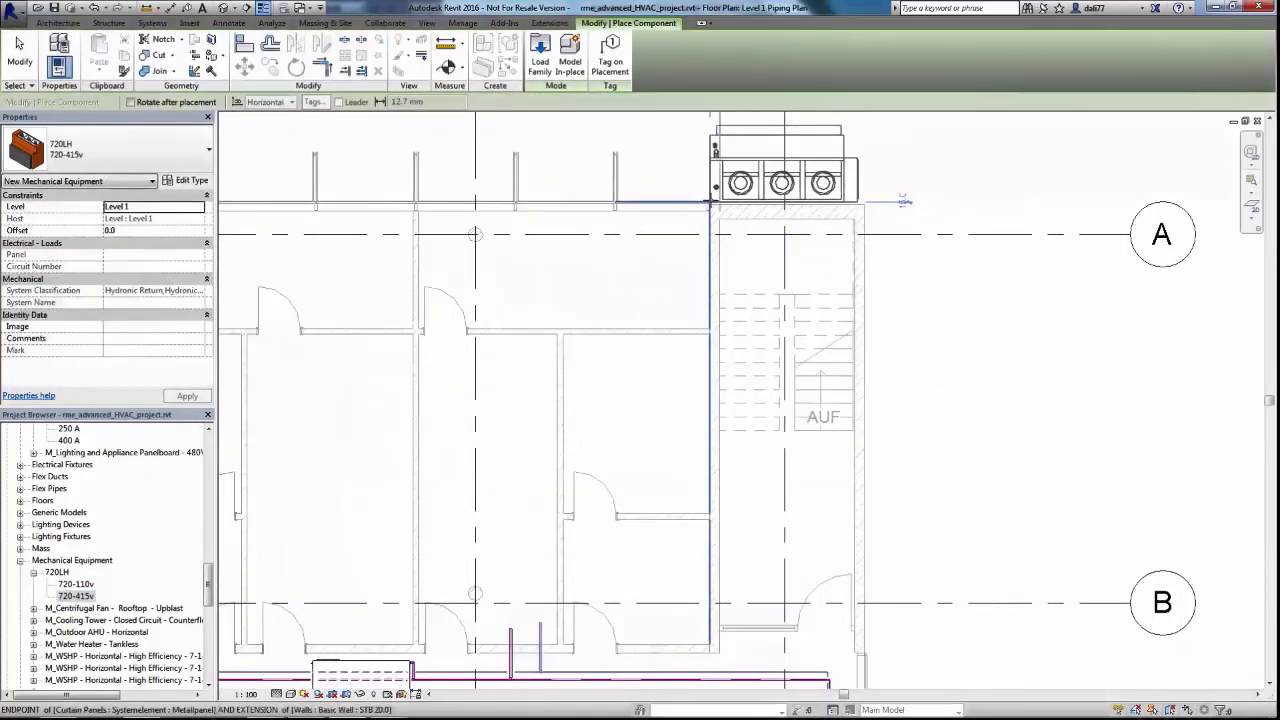
left_click(684, 200)
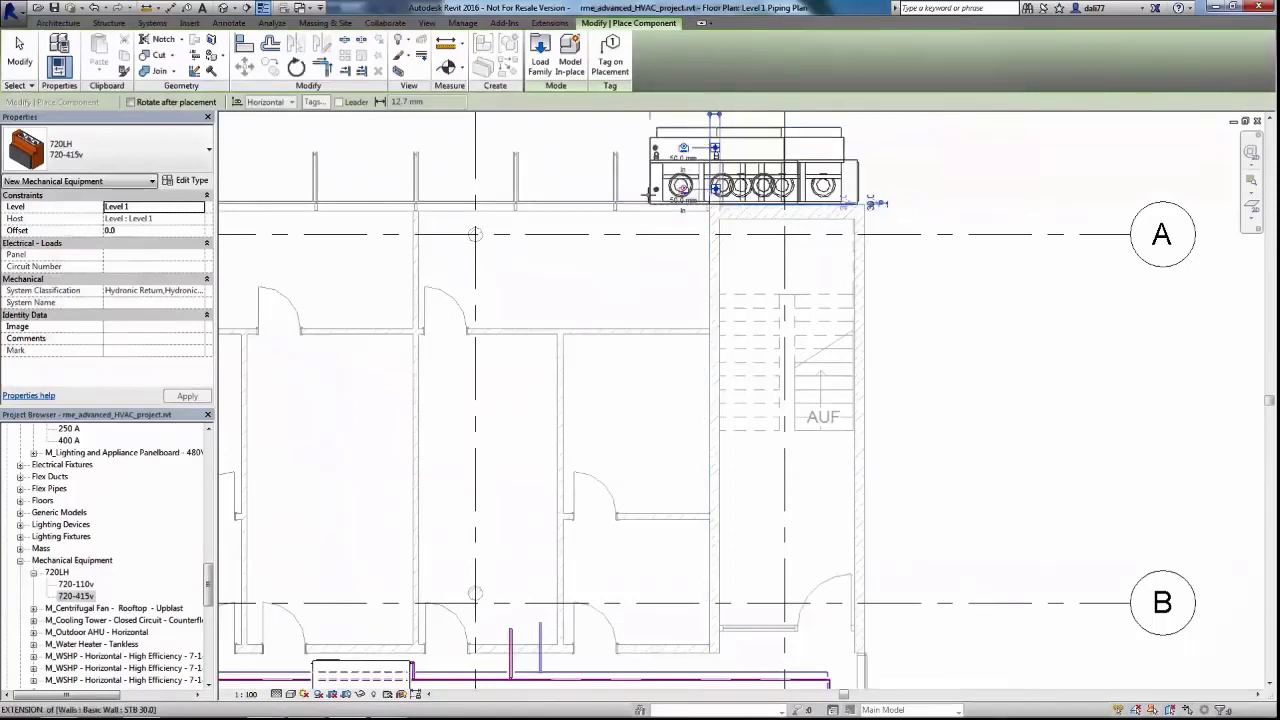
left_click(650, 195)
key("Escape")
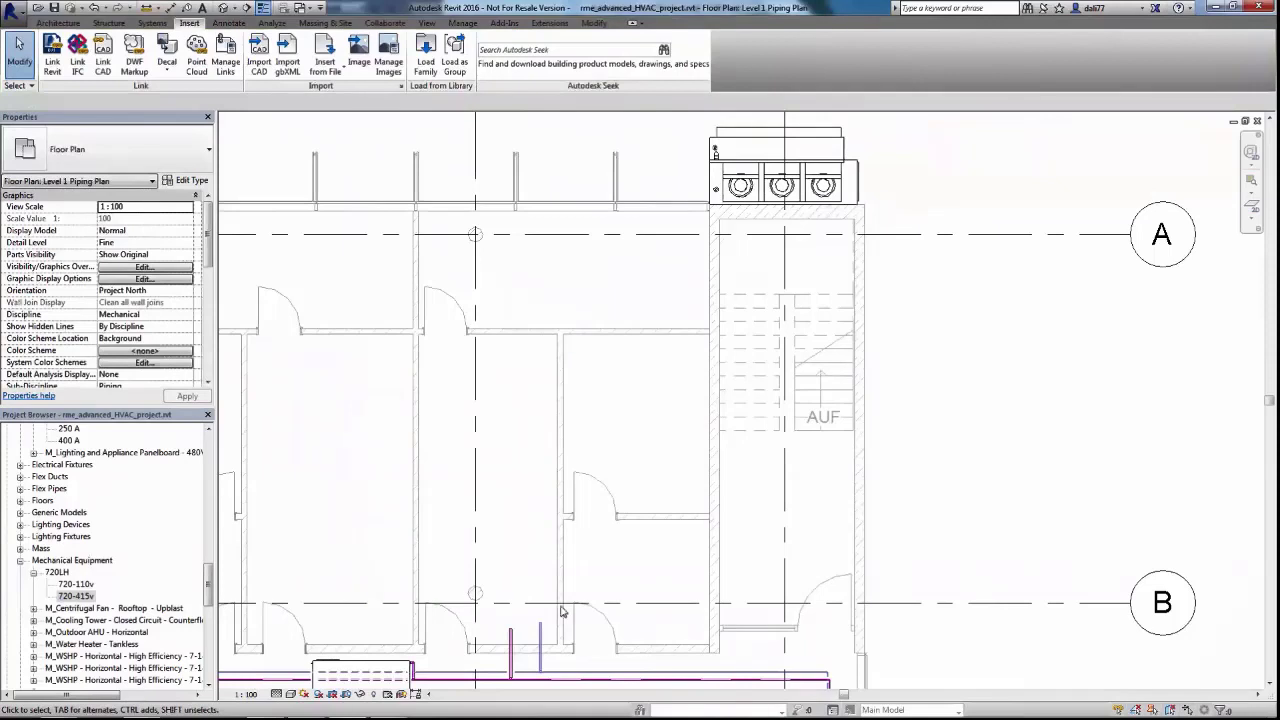
- Check the offsets of the open hydronic supply and return pipe stubs near grid line B
left_click(541, 640)
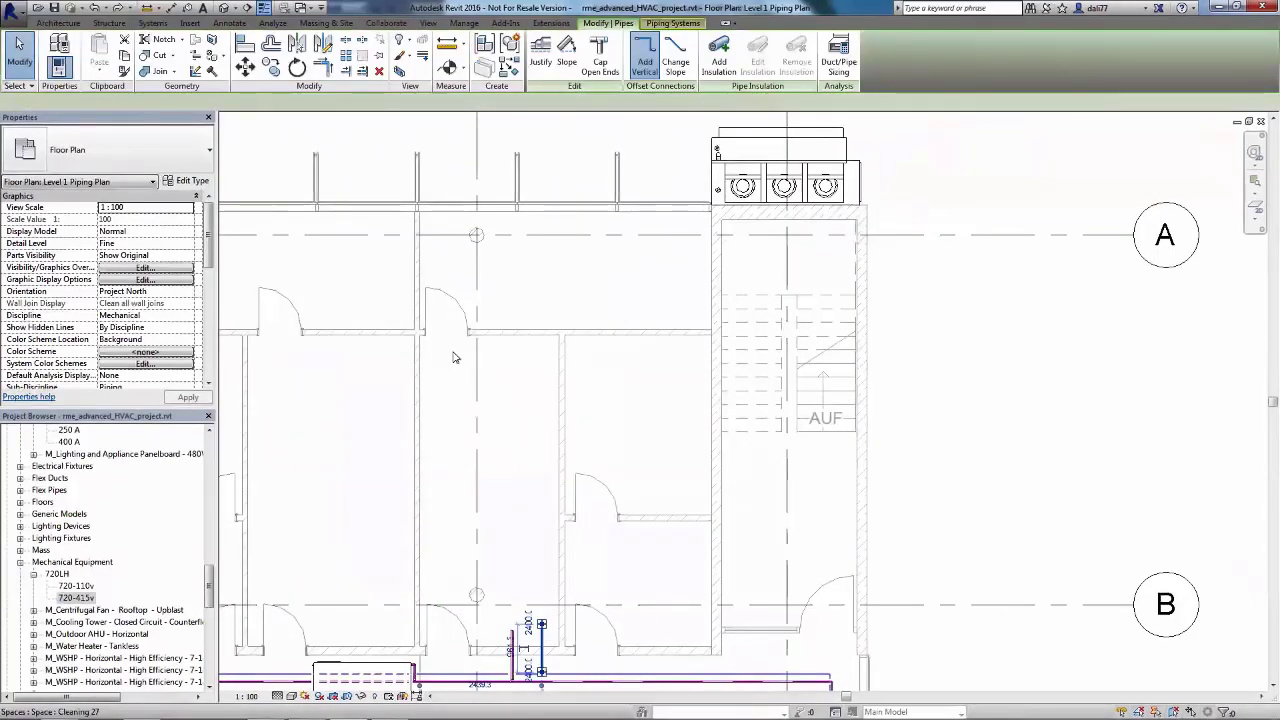
left_click(245, 102)
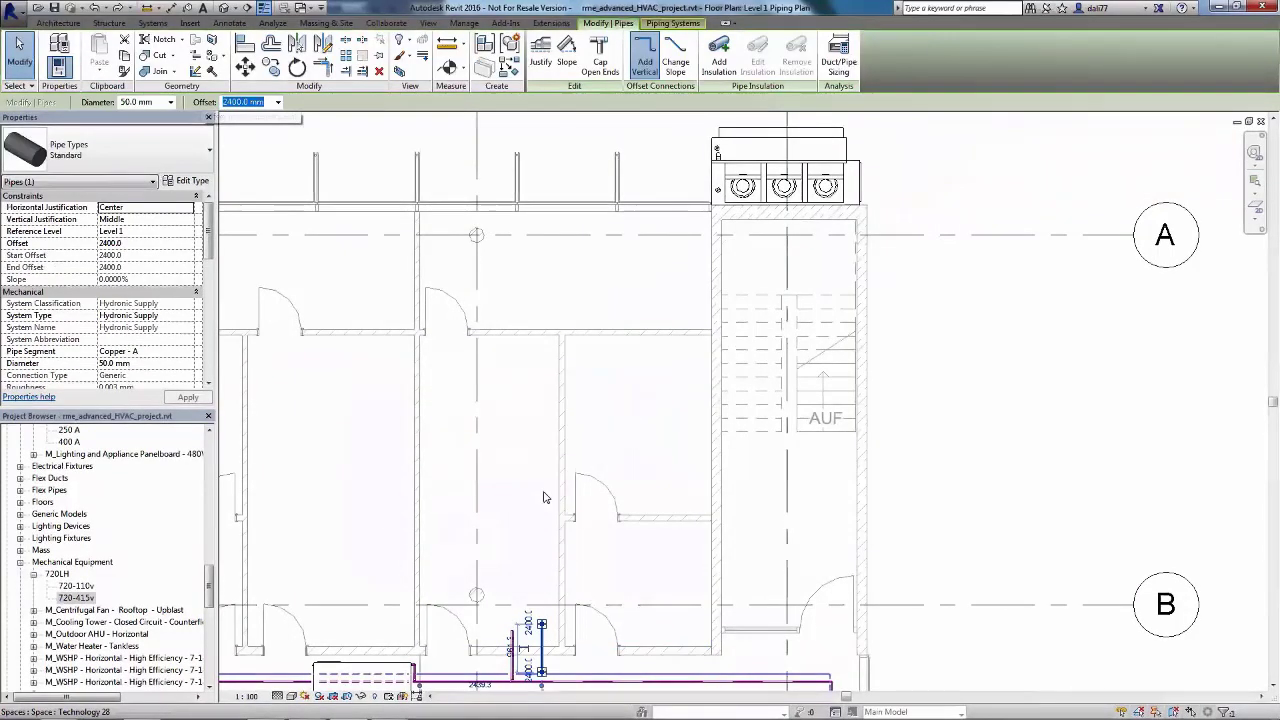
left_click(514, 639)
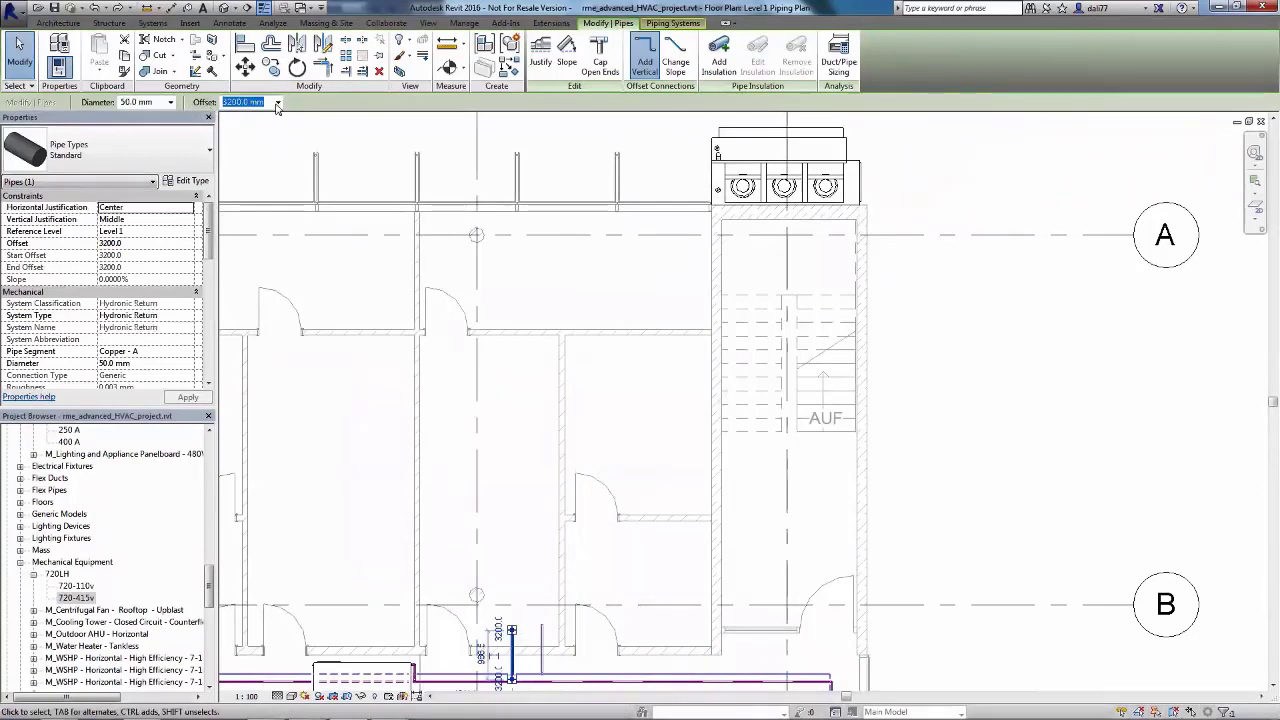
left_click(976, 142)
- Route a hydronic supply pipe at a 2400 mm offset from the 720LH unit's supply connector to the supply stub near grid line B
left_click(717, 156)
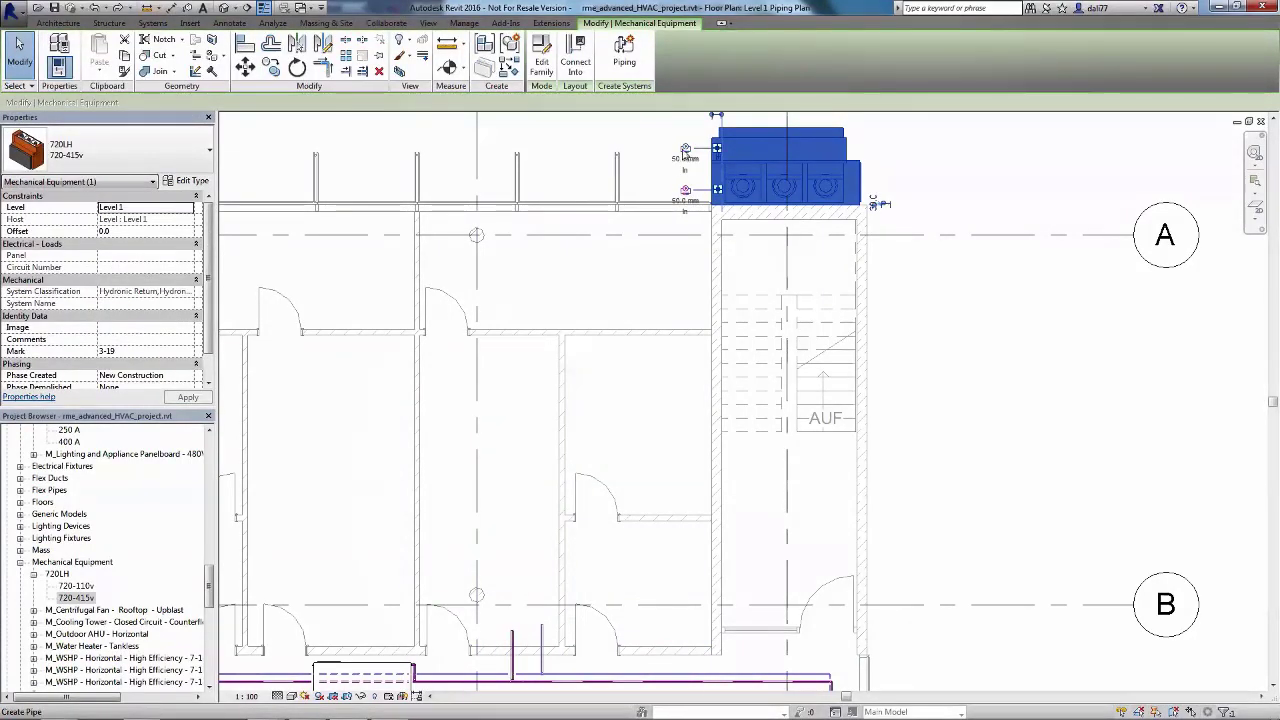
left_click(685, 149)
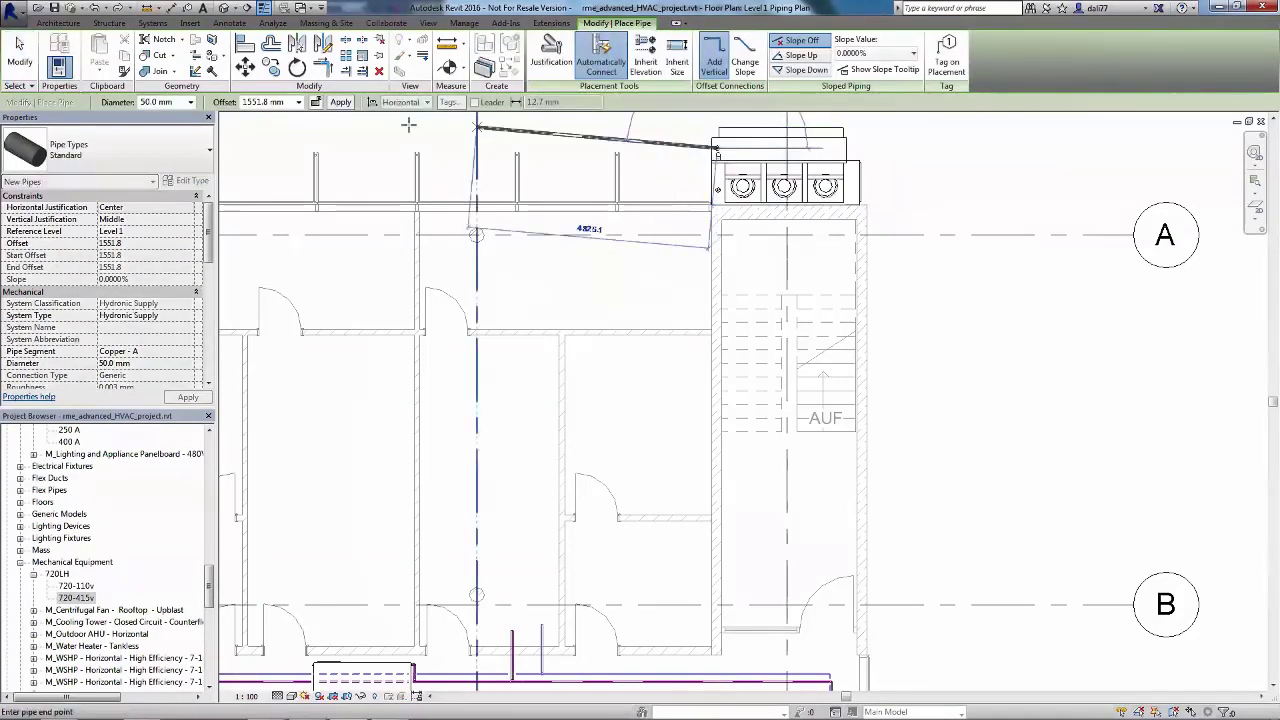
left_click(285, 102)
type("2400")
key("Return")
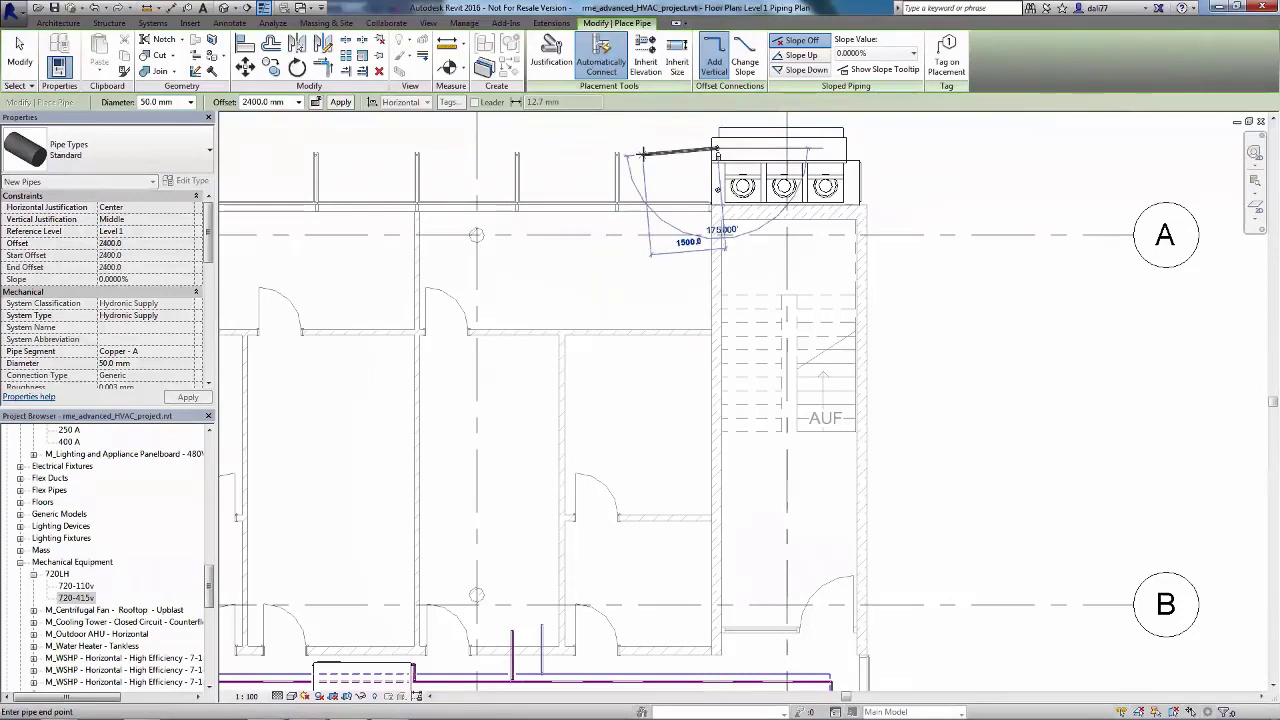
left_click(643, 148)
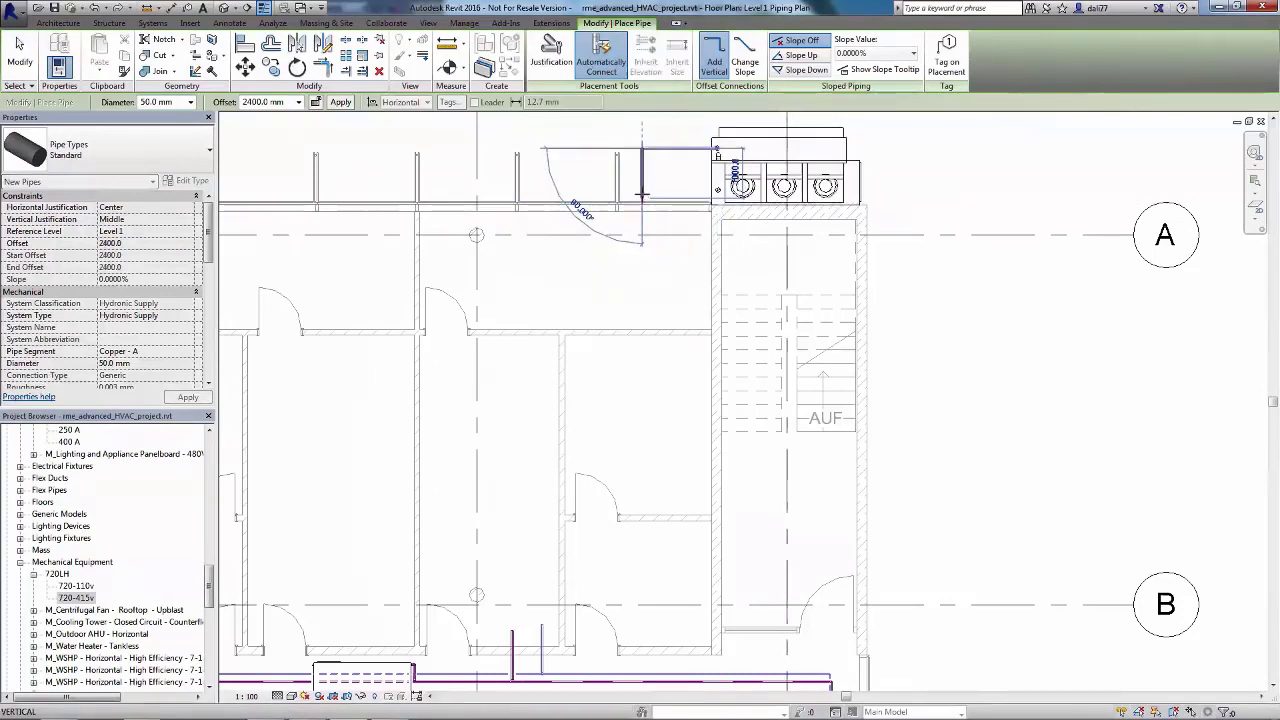
left_click(541, 191)
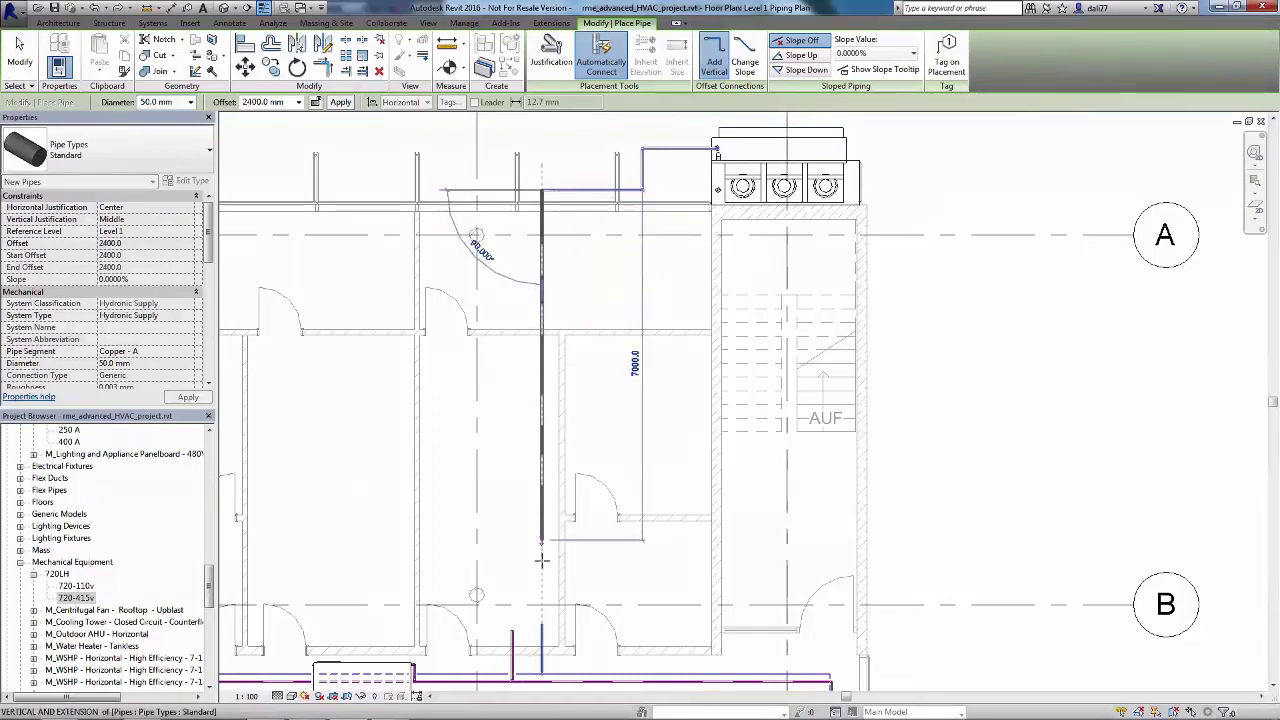
left_click(541, 600)
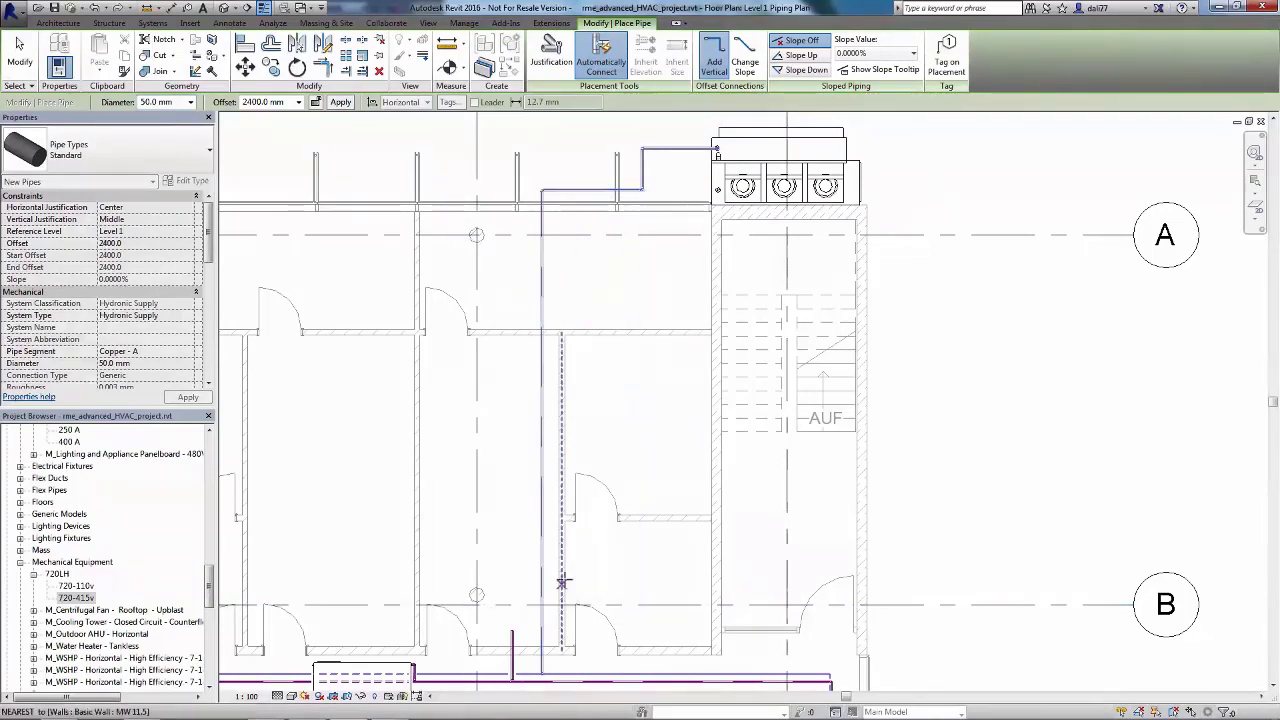
key("Escape")
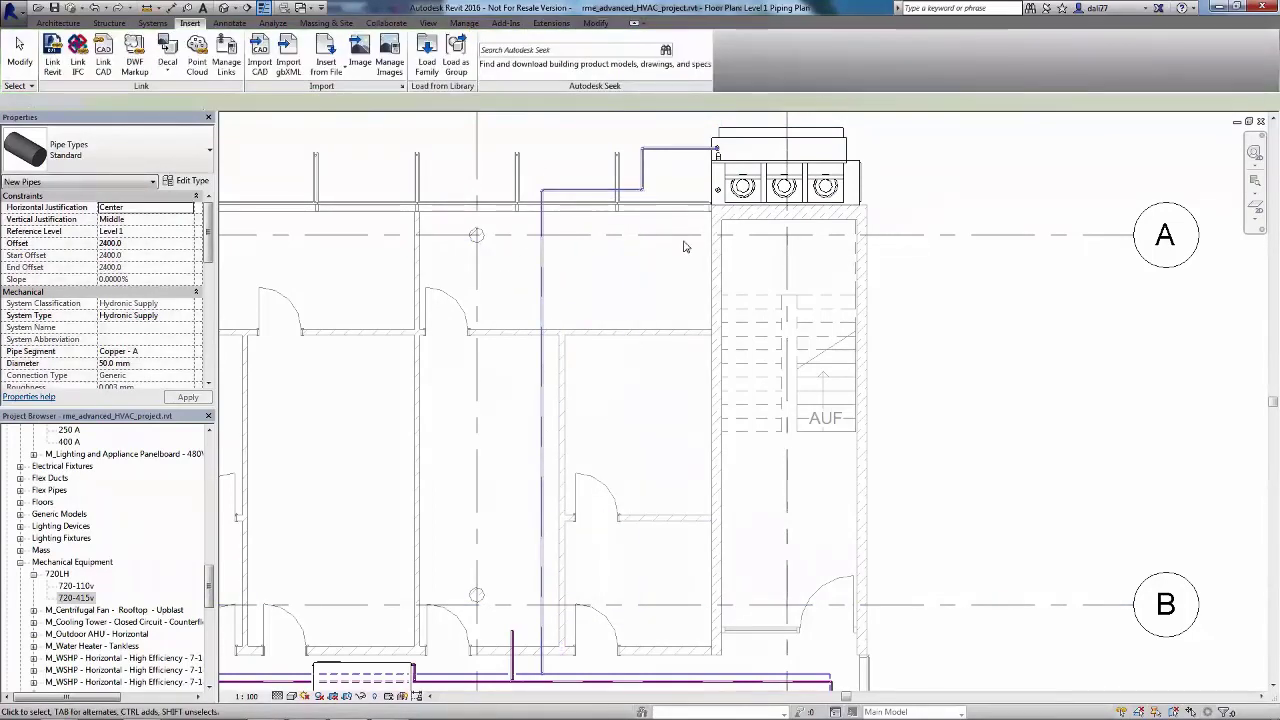
- Route a hydronic return pipe at a 2400 mm offset from the unit's return connector to the return stub near grid line B
left_click(719, 193)
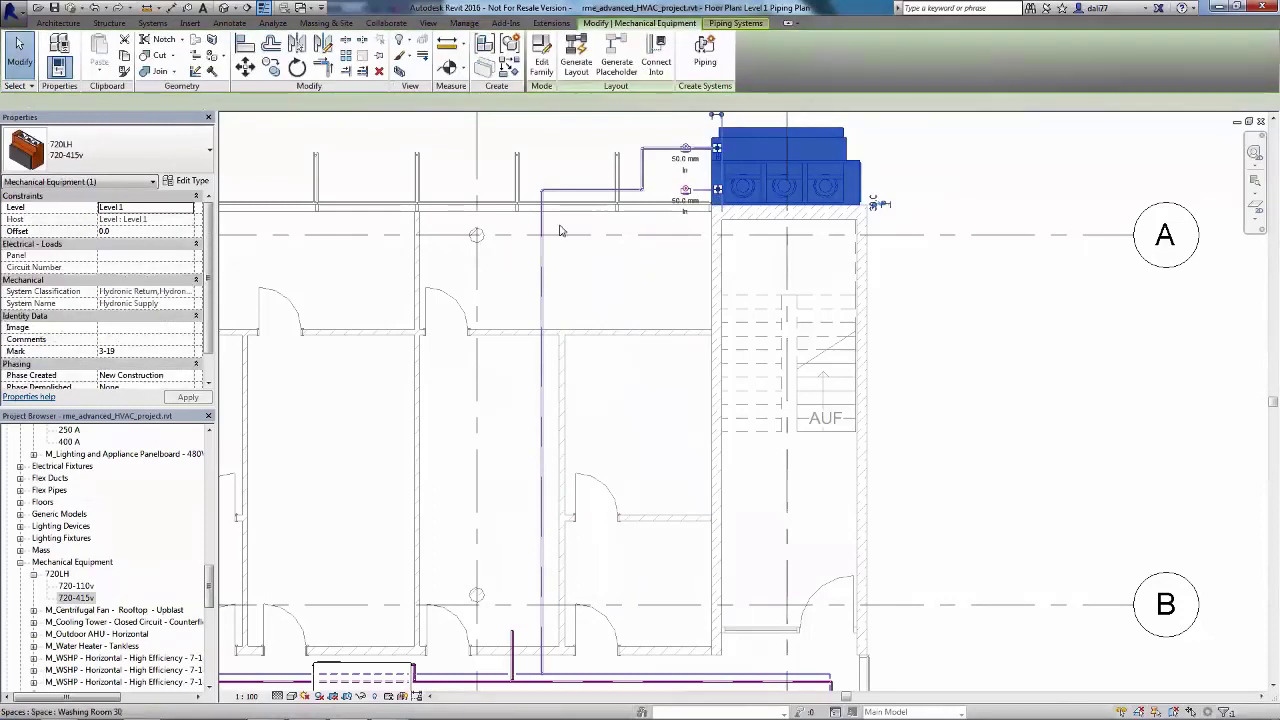
left_click(685, 190)
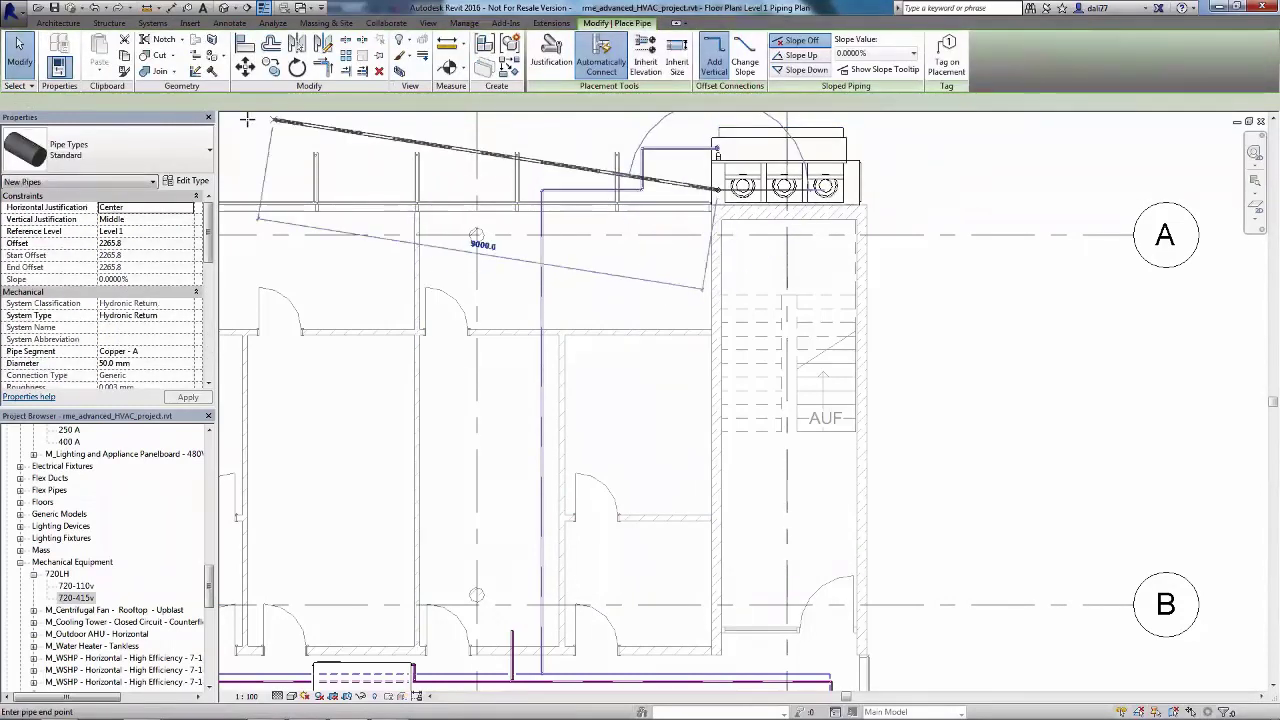
left_click(287, 101)
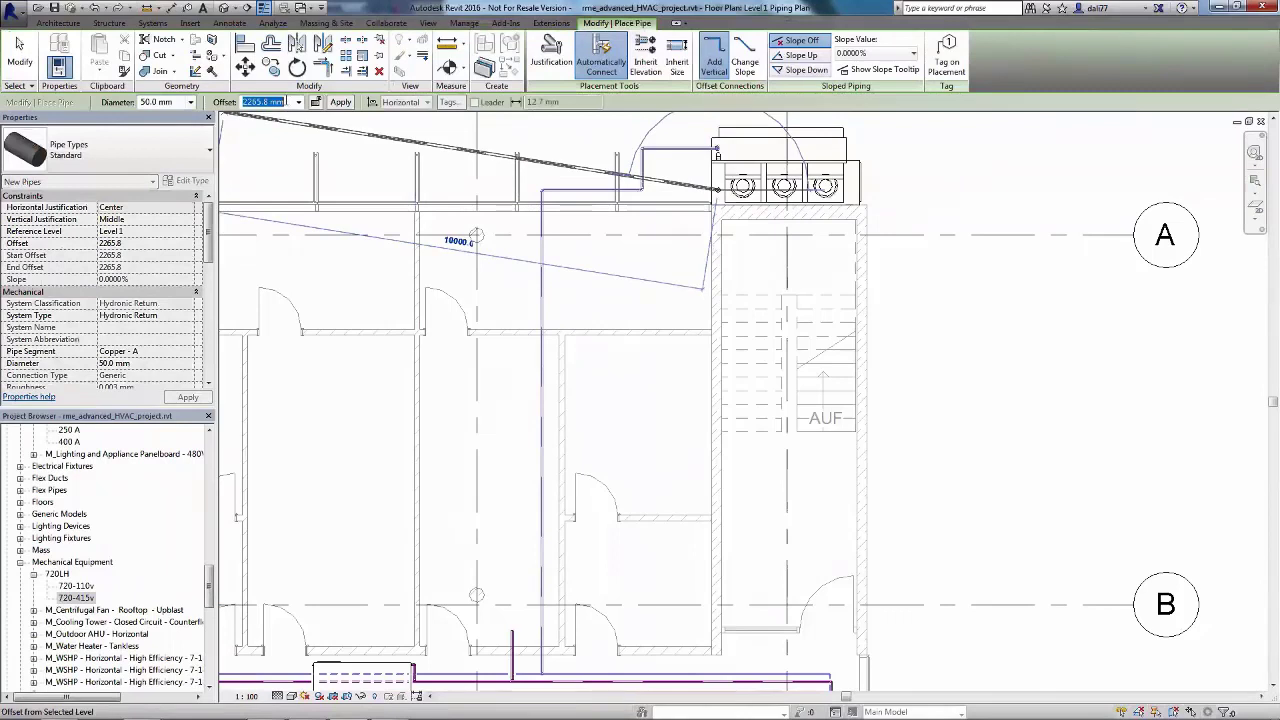
type("2400")
key("Return")
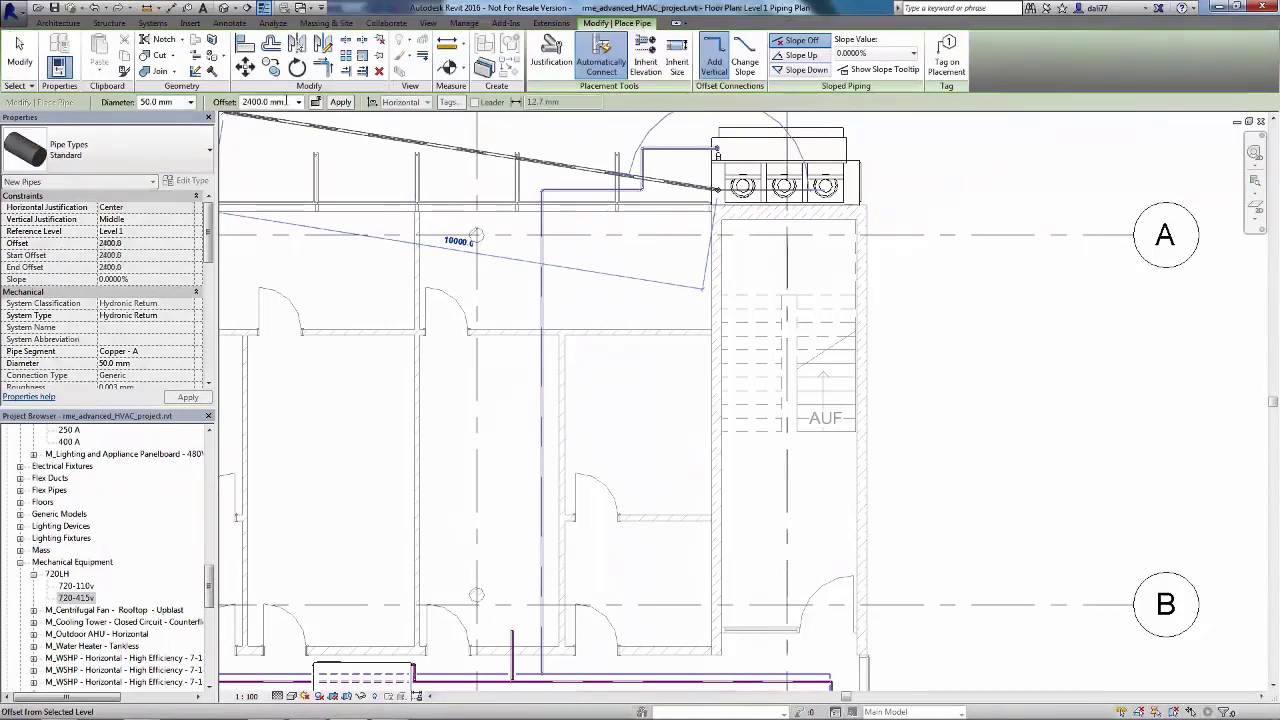
left_click(510, 188)
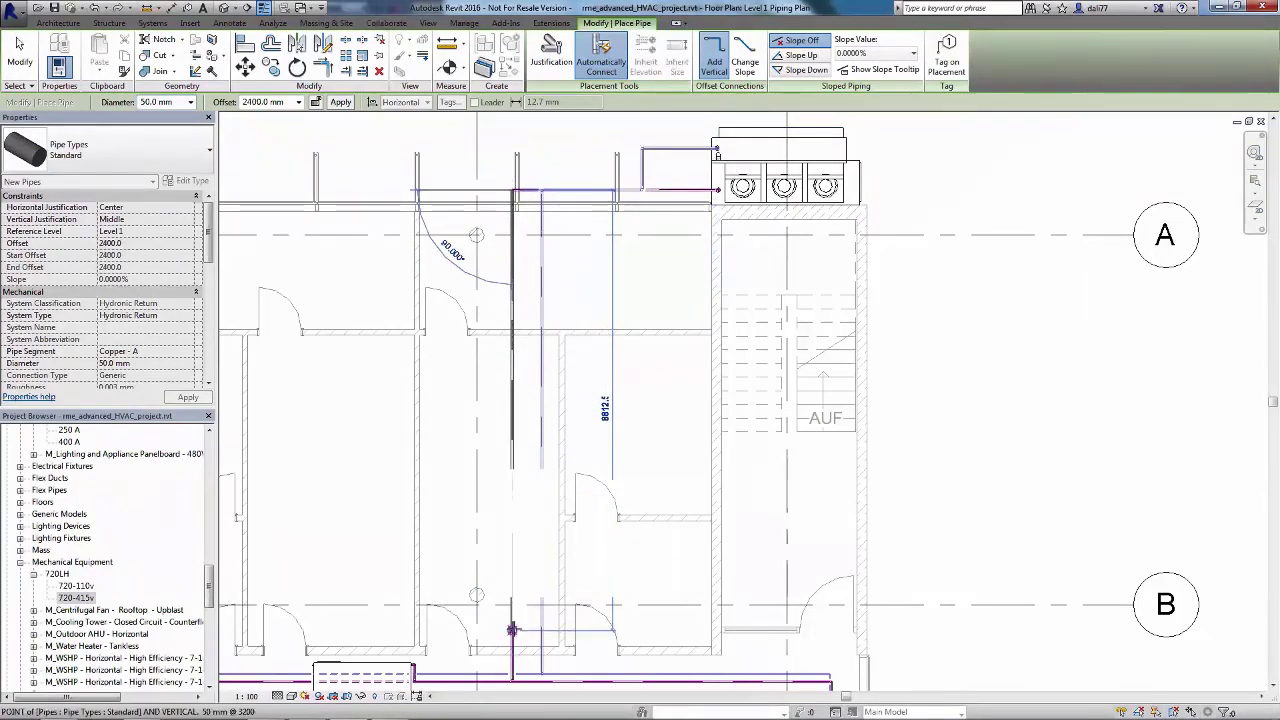
left_click(512, 628)
key("Escape")
key("Escape")
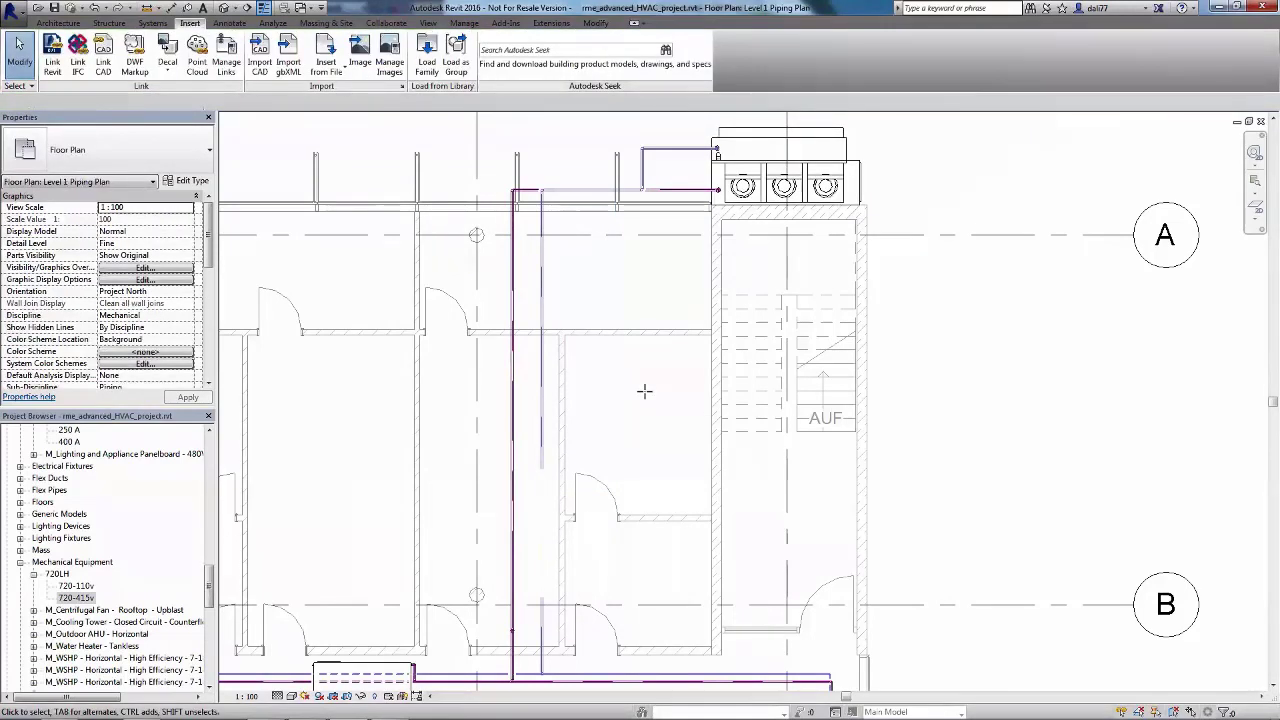
- Open the default 3D view and inspect the placed 720LH unit with its pipe connections at the building corner
left_click(226, 8)
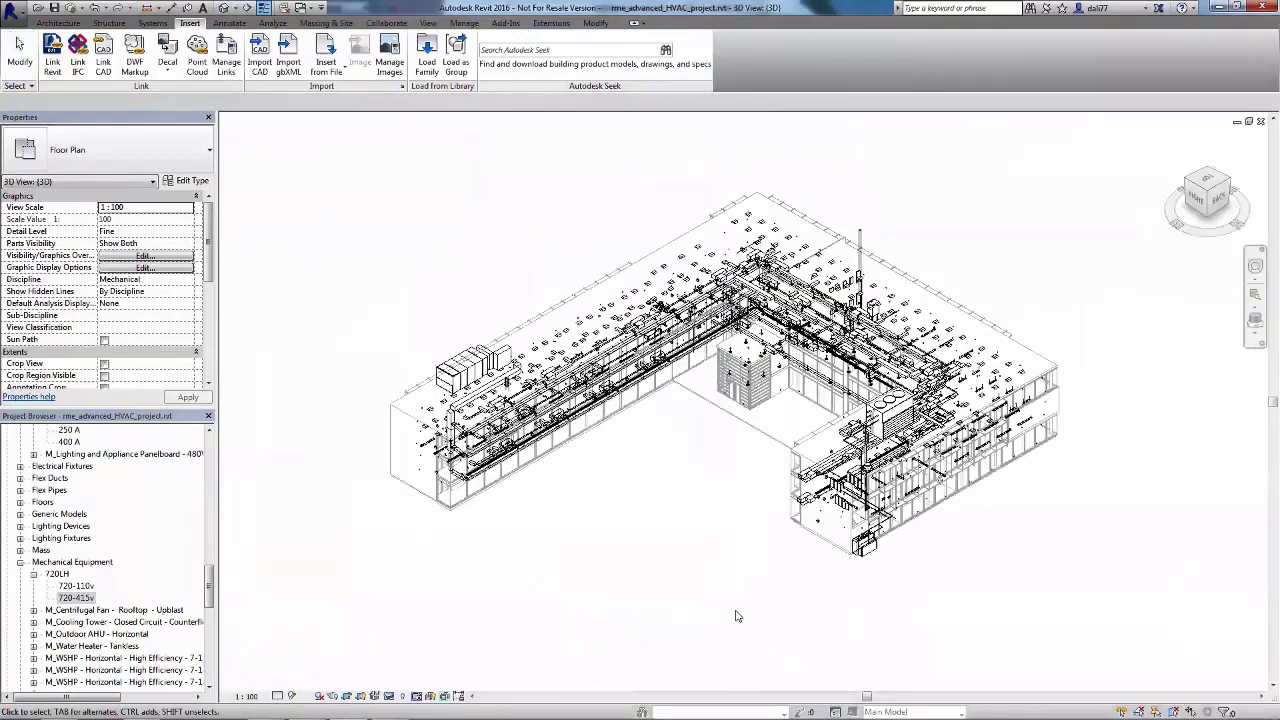
scroll(909, 545, "up", 6)
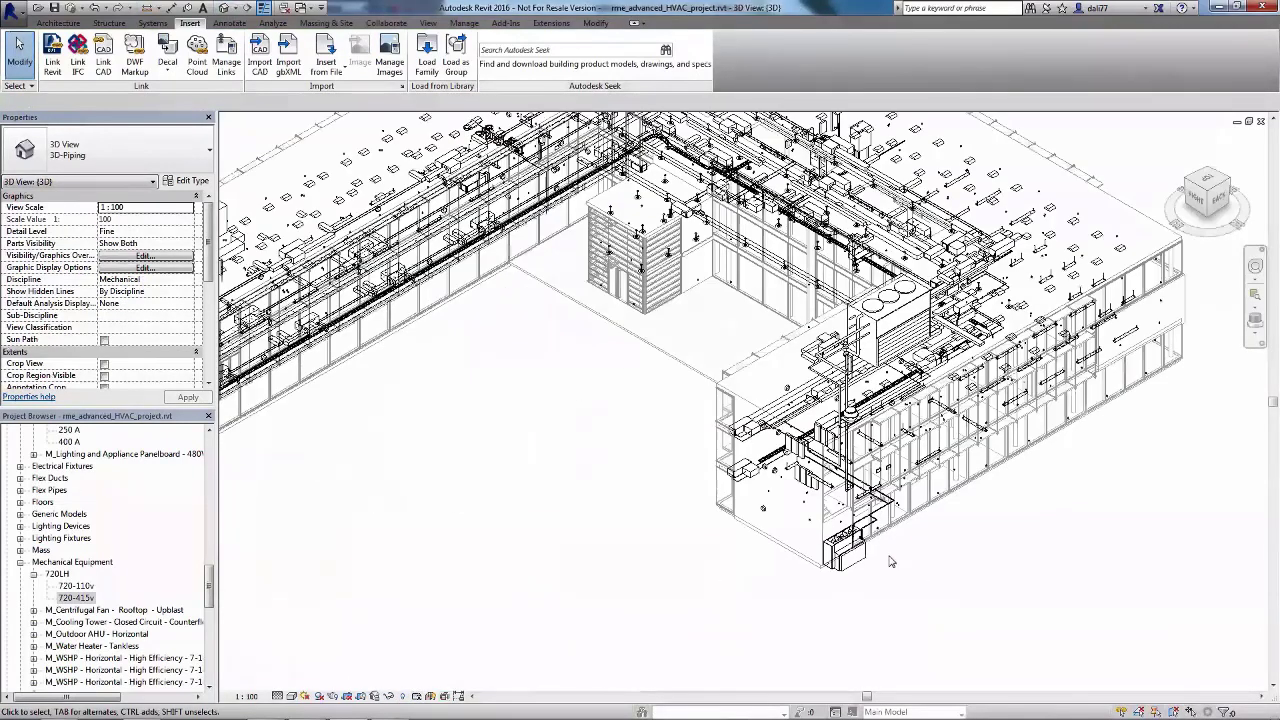
scroll(832, 549, "up", 2)
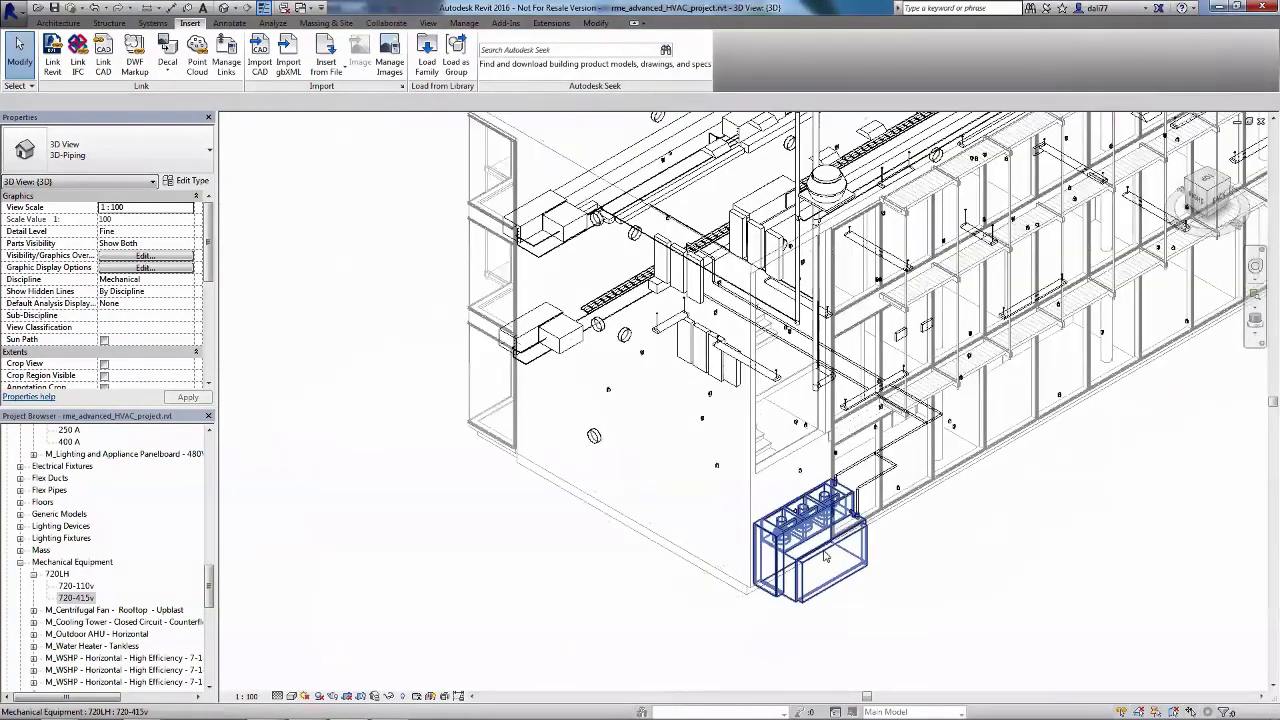
- Inspect the 720LH unit's pipe connections up close in the 3D view, from the opposite building corner
scroll(826, 556, "up", 4)
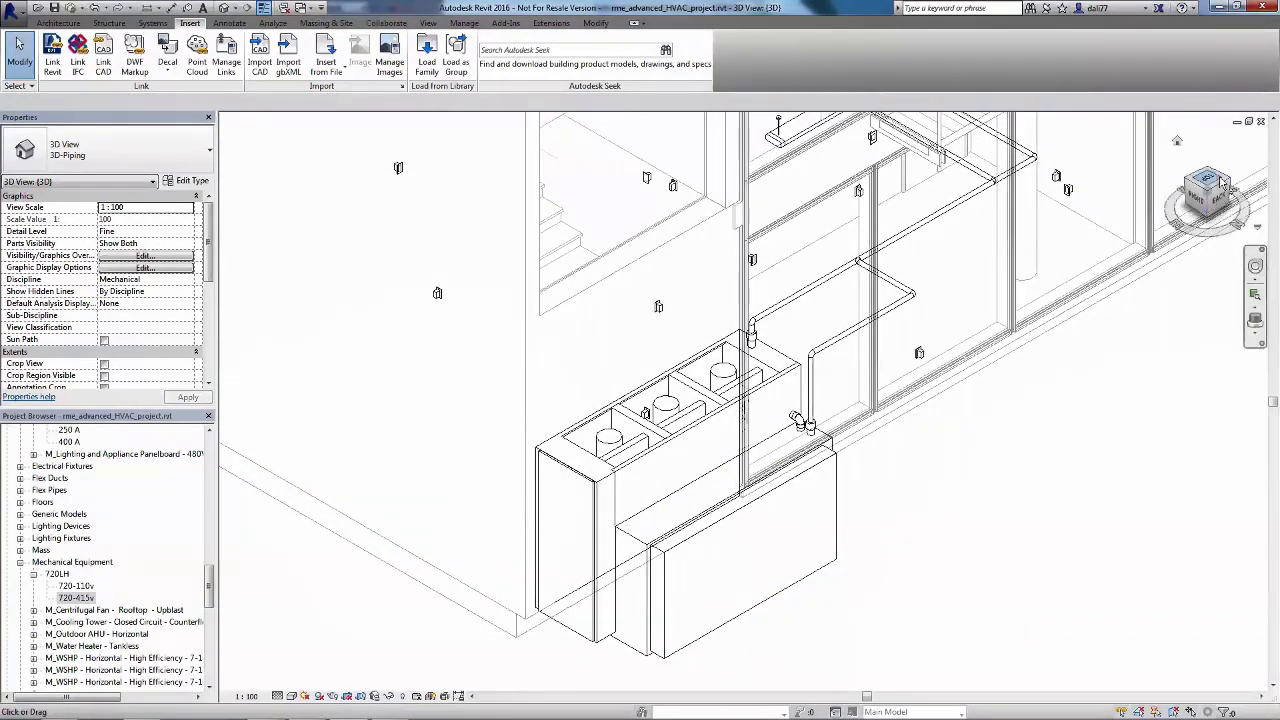
left_click(1212, 200)
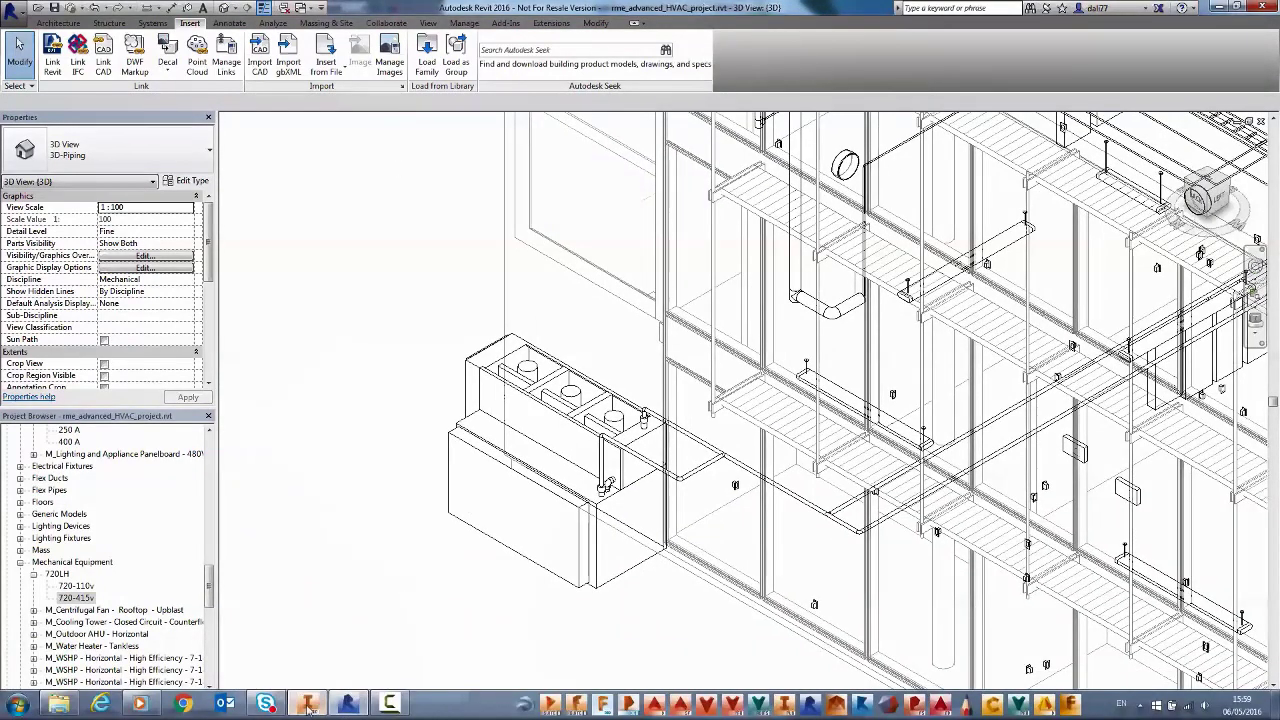
- Switch to Inventor, open 720LH_BIM.ipt from the BIM Exchange folder and review its feature history to the end
left_click(308, 704)
left_click(450, 45)
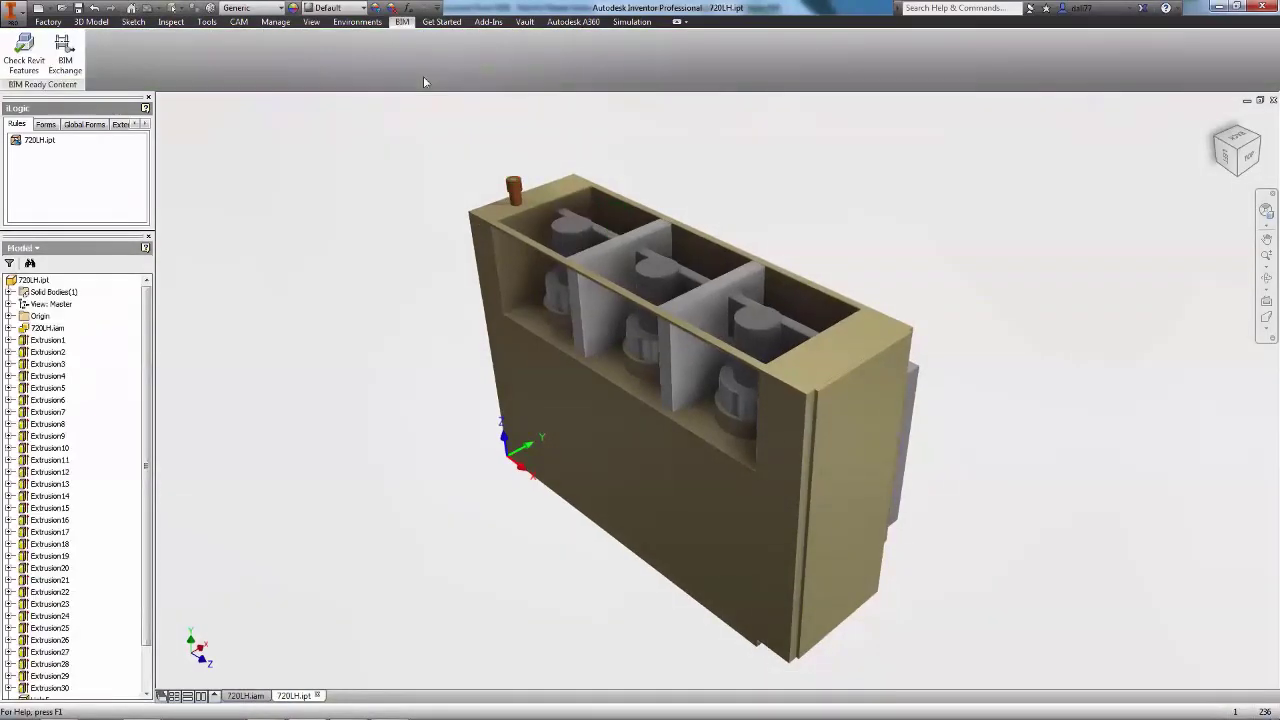
left_click(62, 8)
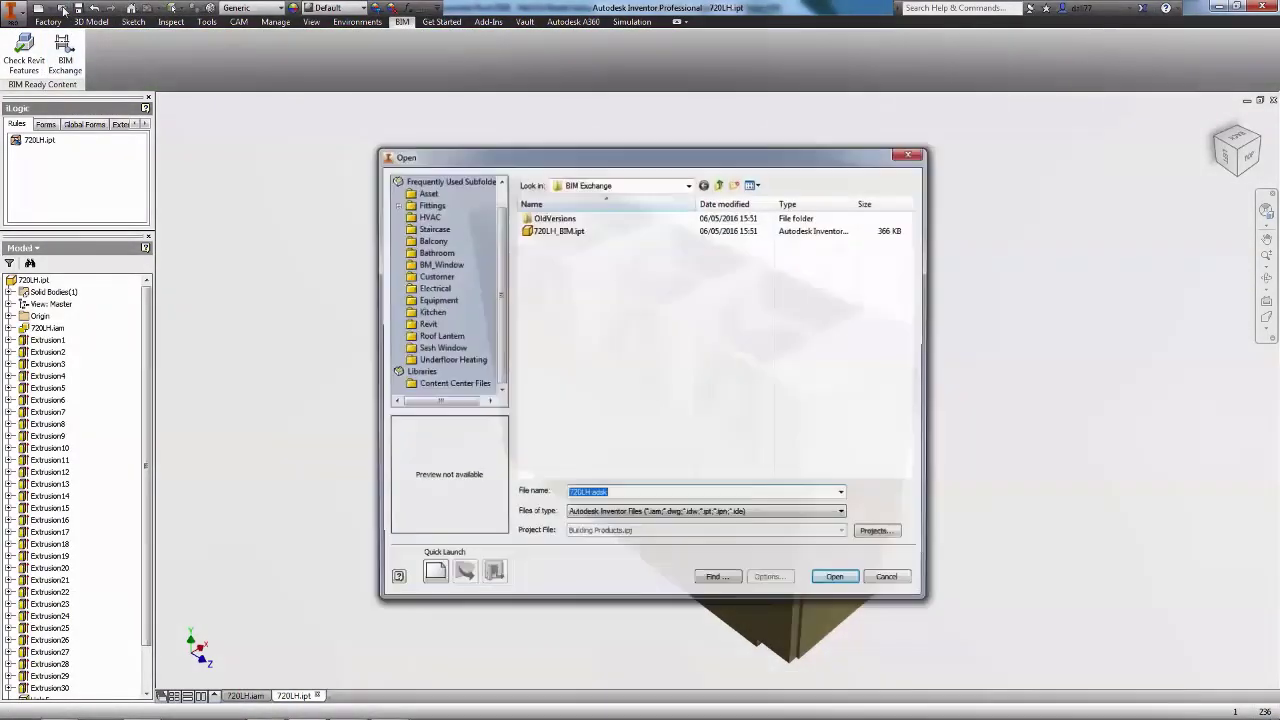
left_click(719, 183)
double_click(560, 231)
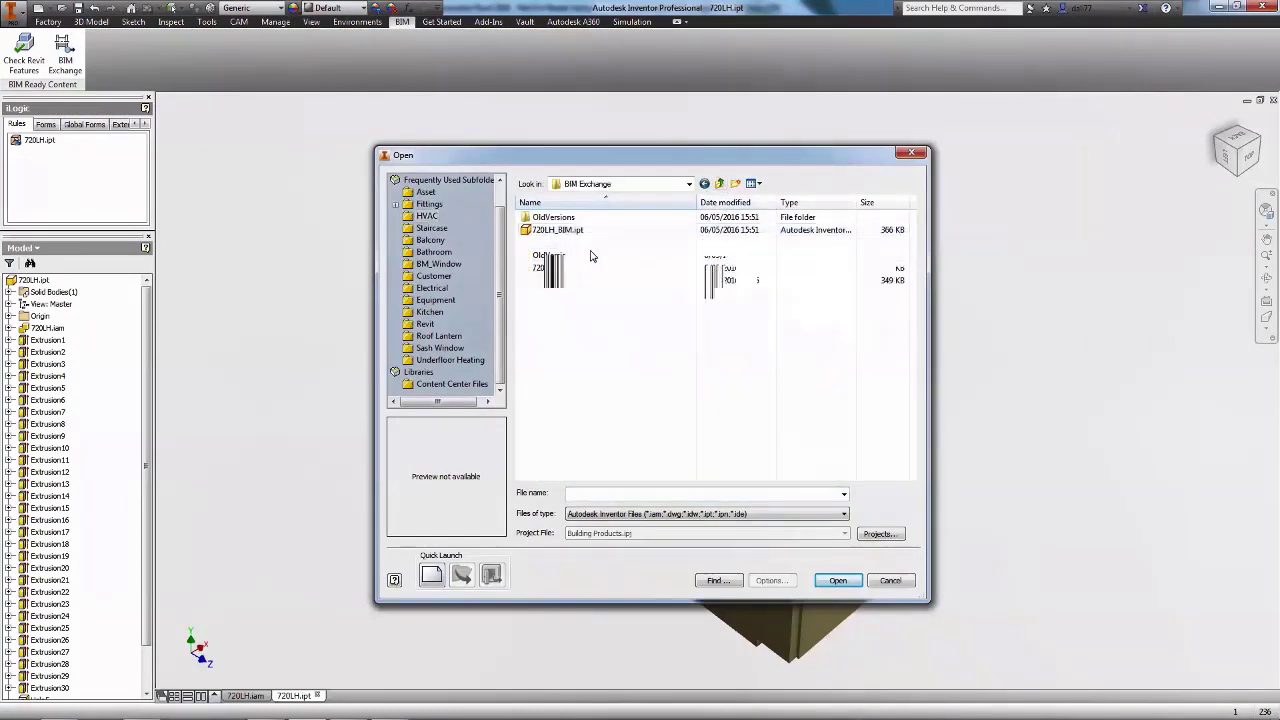
double_click(568, 231)
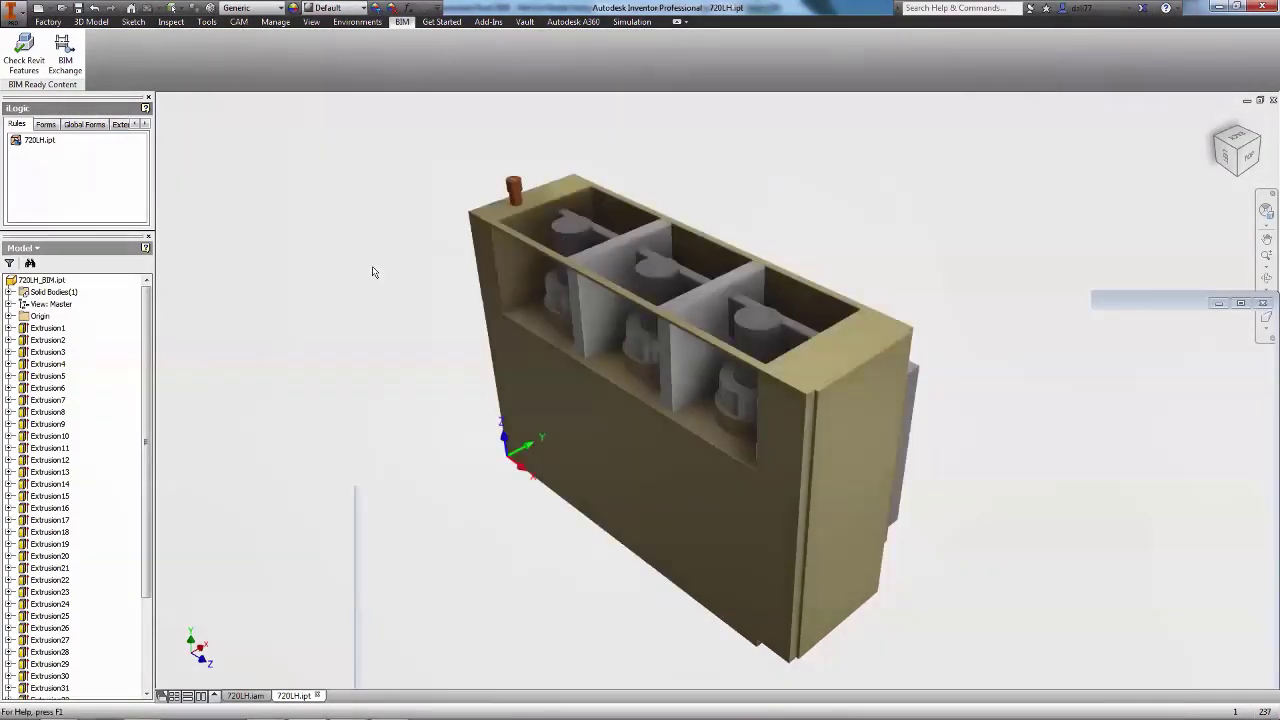
scroll(89, 630, "down", 4)
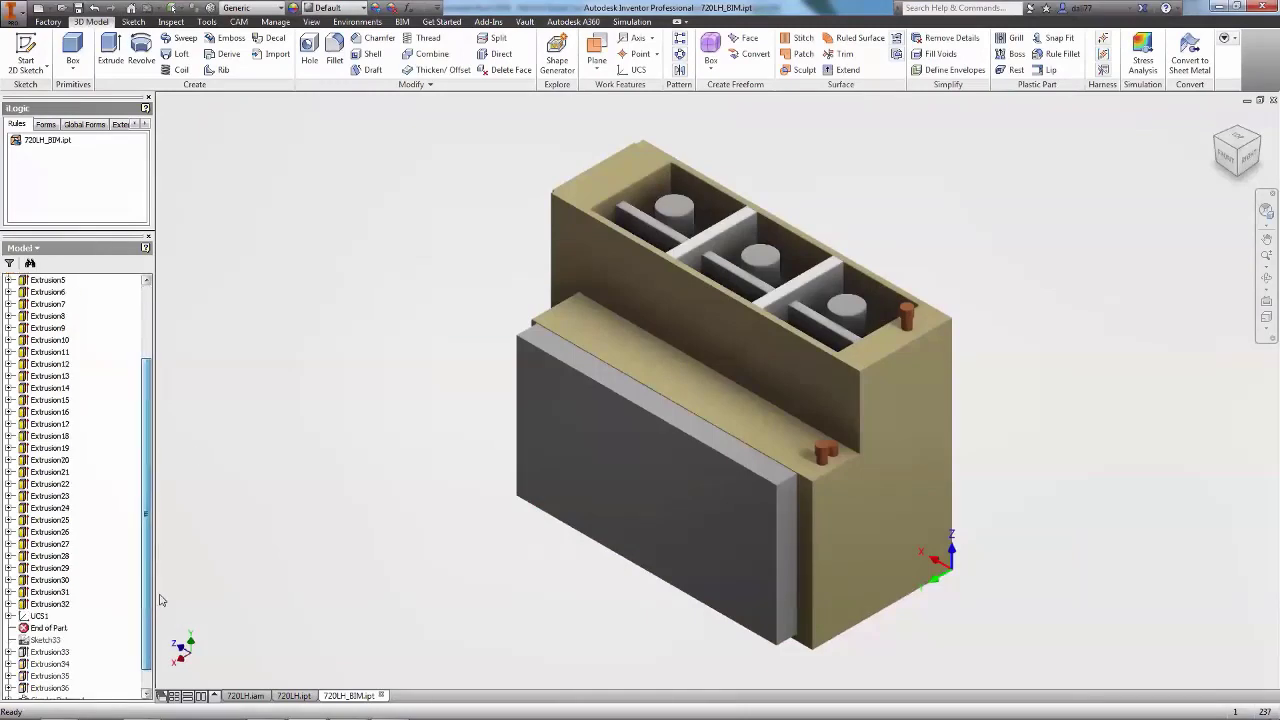
left_click_drag(48, 604, 60, 696)
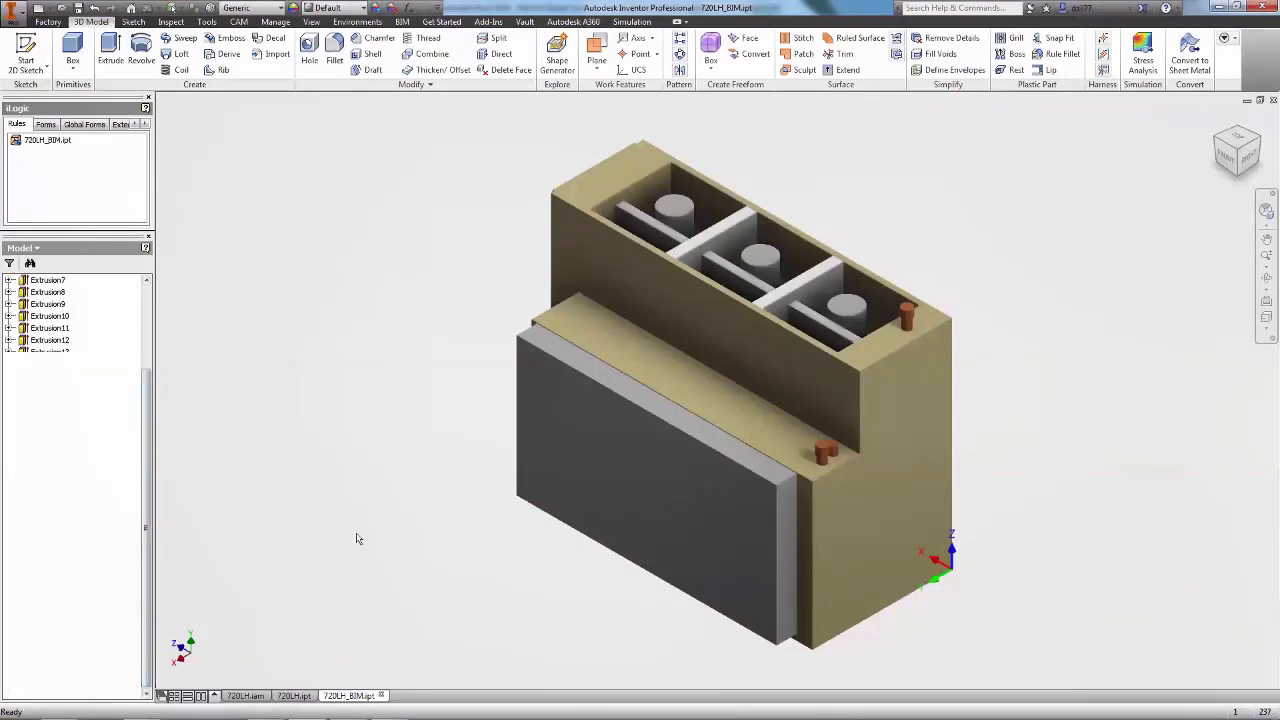
middle_click_drag(363, 398, 306, 391)
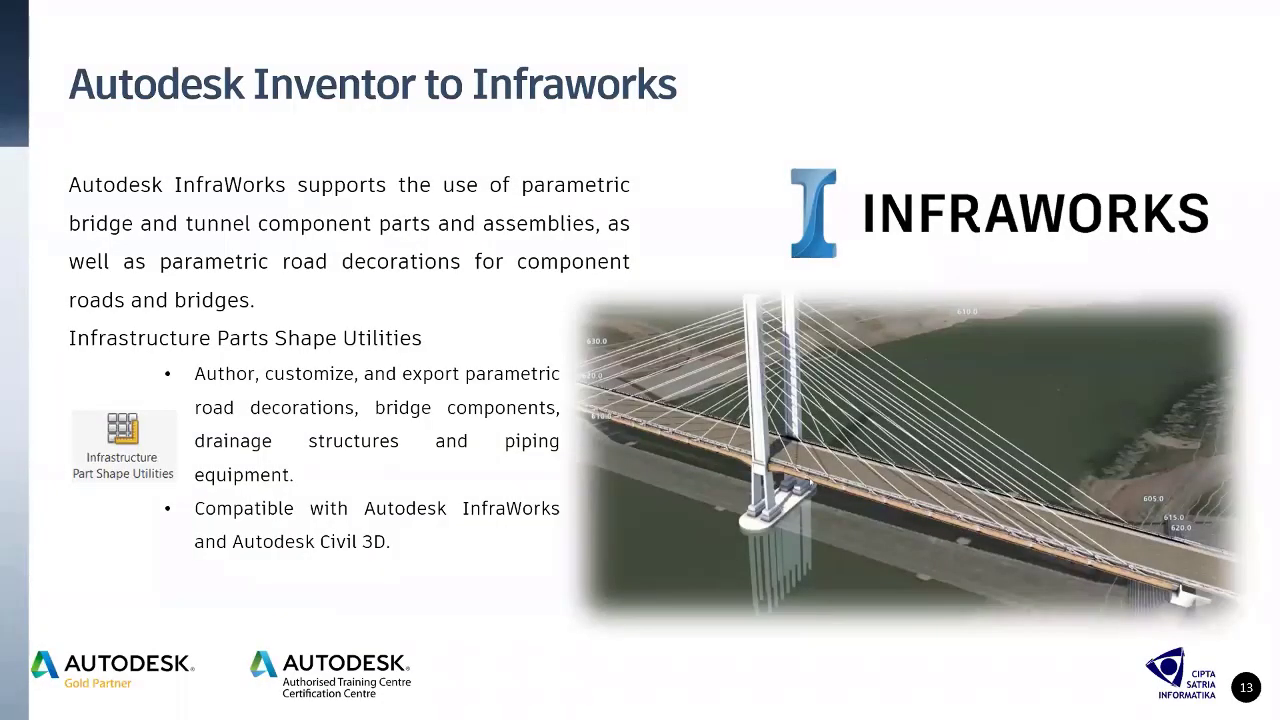
key("Right")
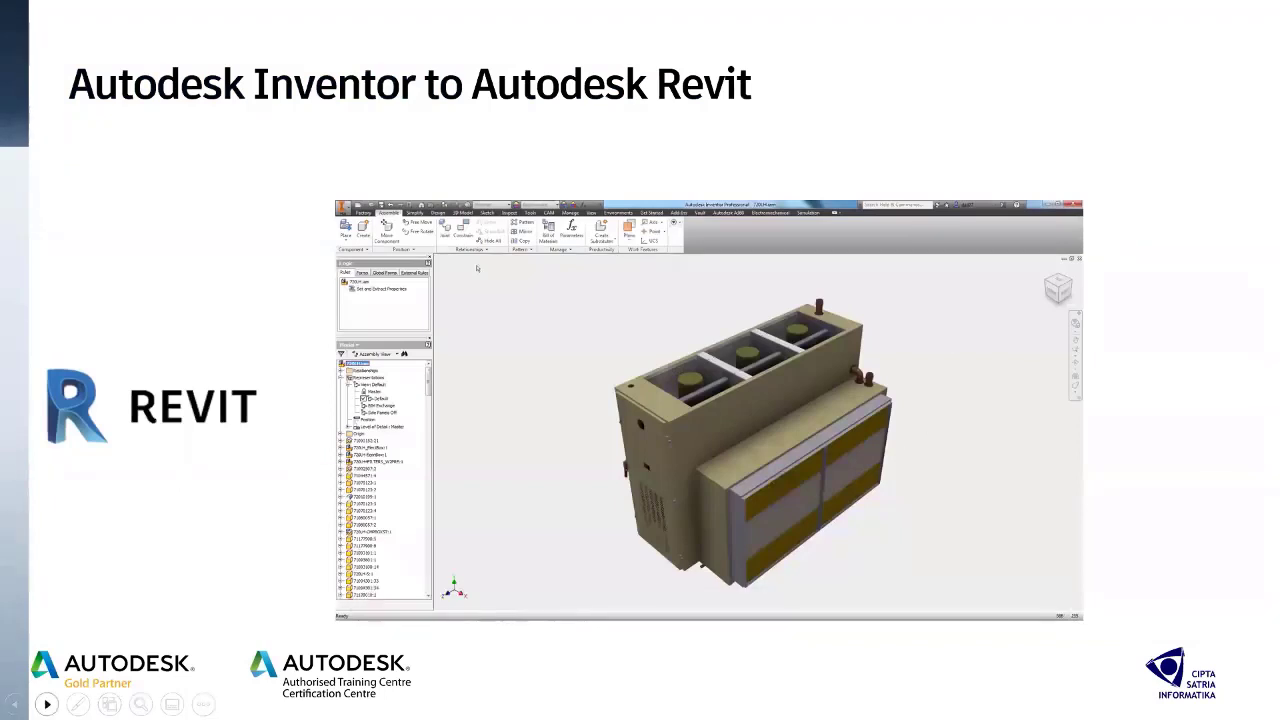
left_click(47, 704)
left_click(16, 704)
mouse_move(370, 606)
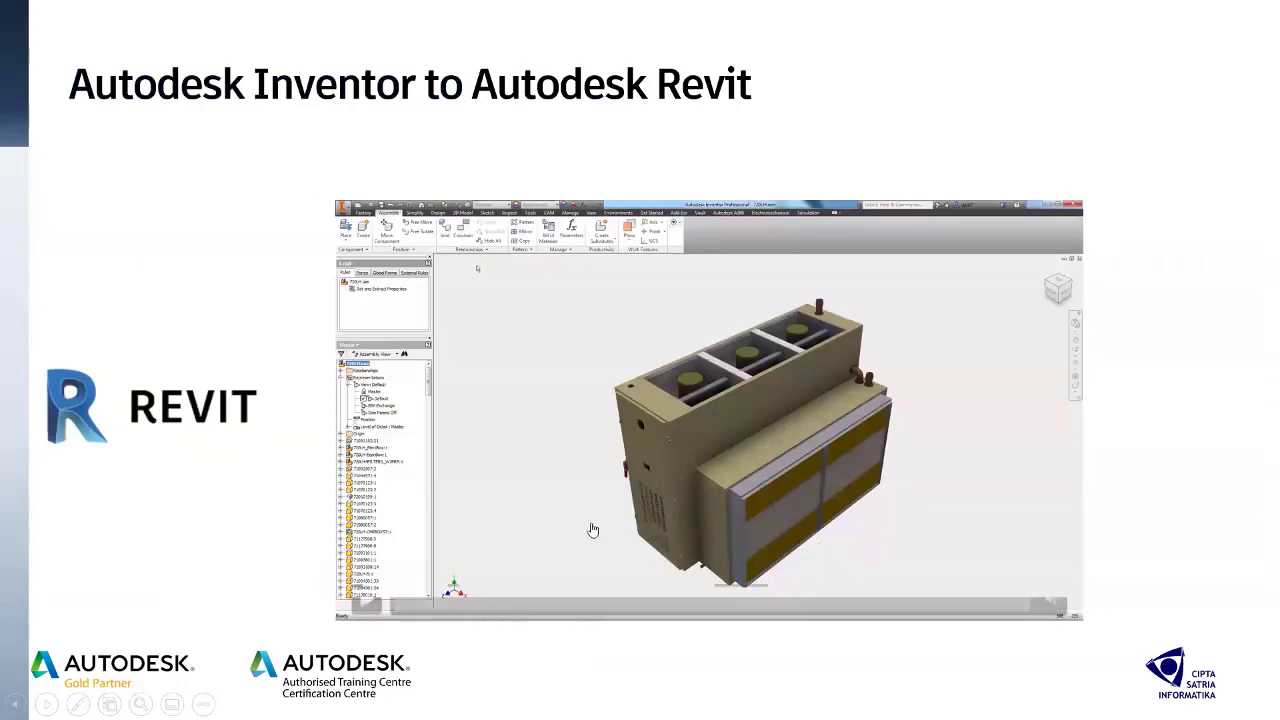
left_click(598, 433)
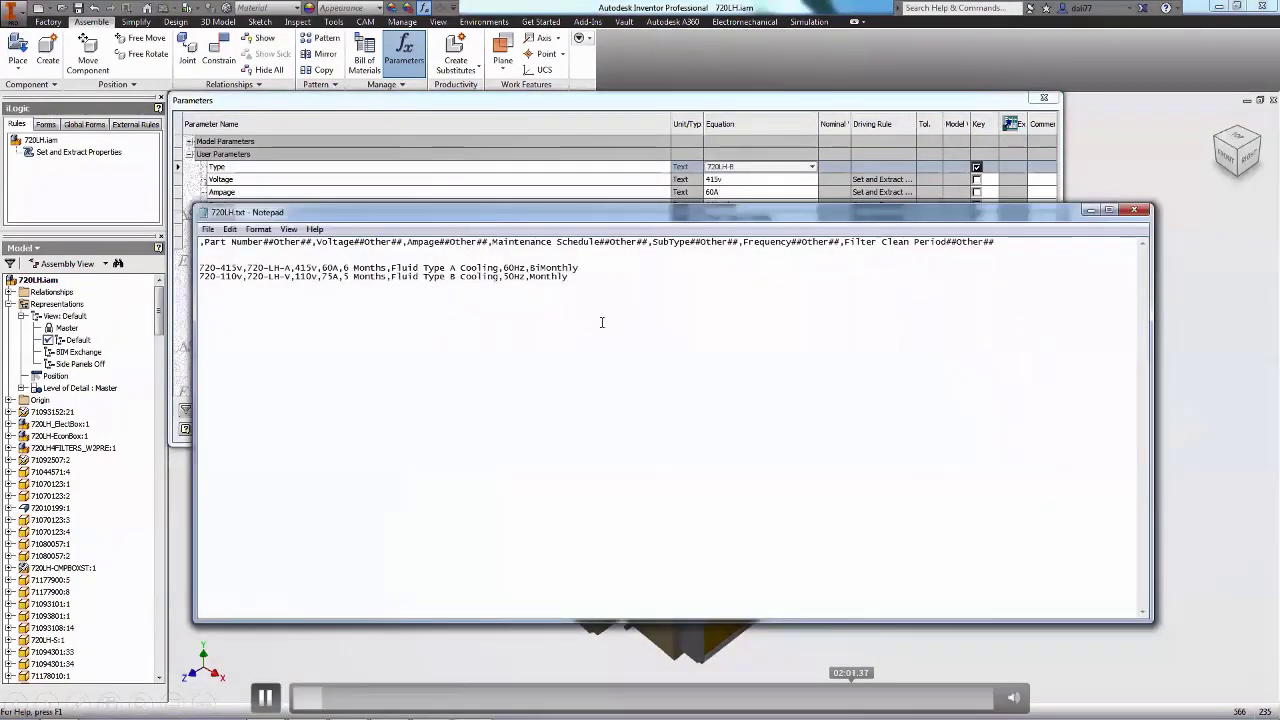
left_click(886, 697)
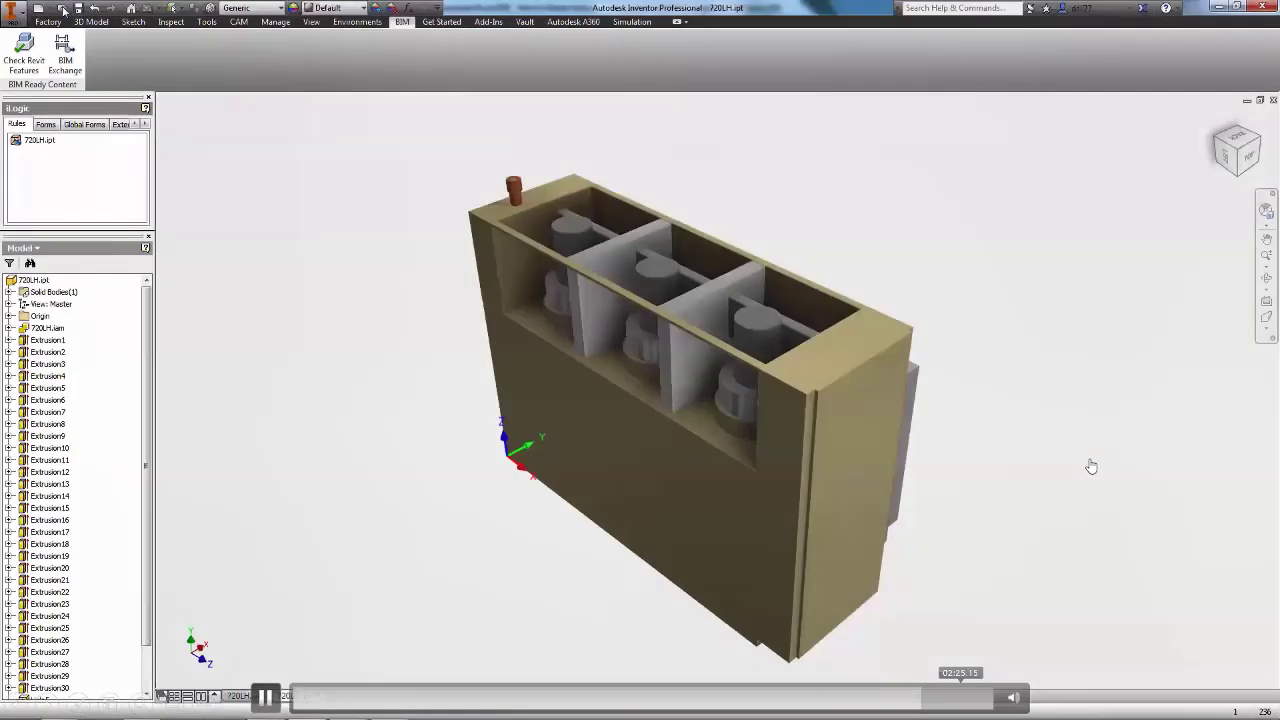
key("Escape")
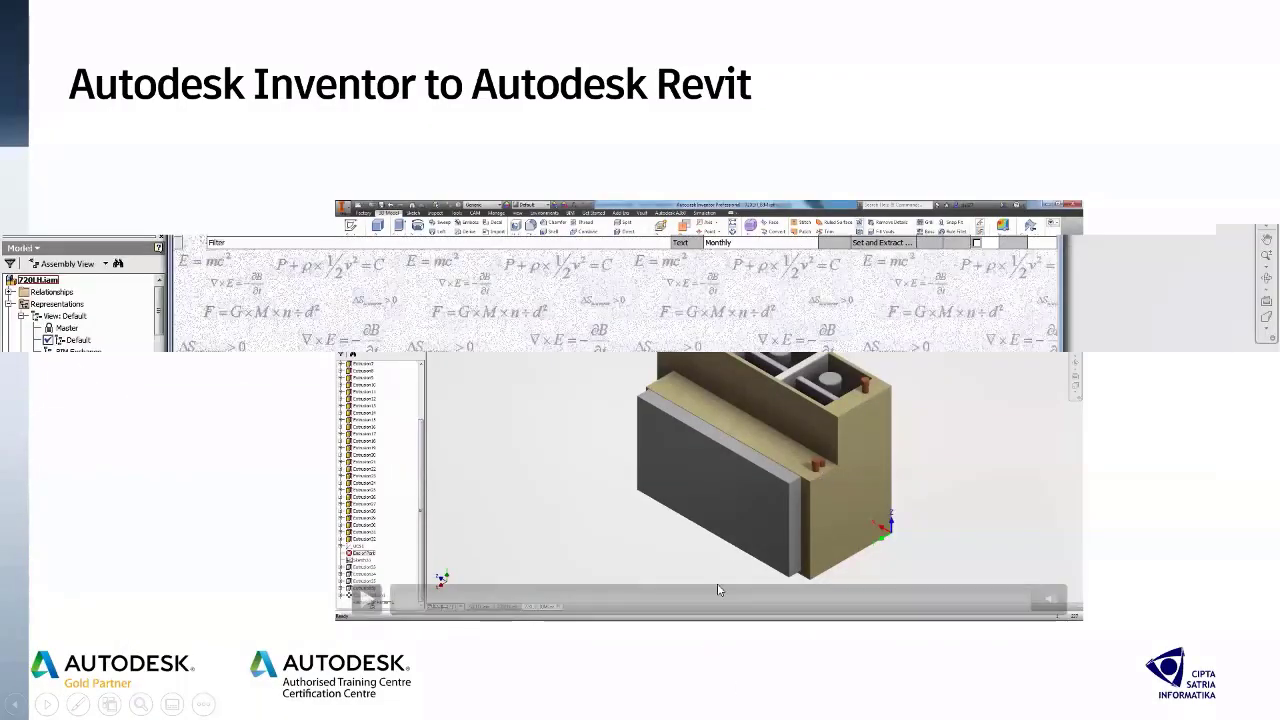
left_click_drag(716, 593, 869, 599)
left_click(935, 603)
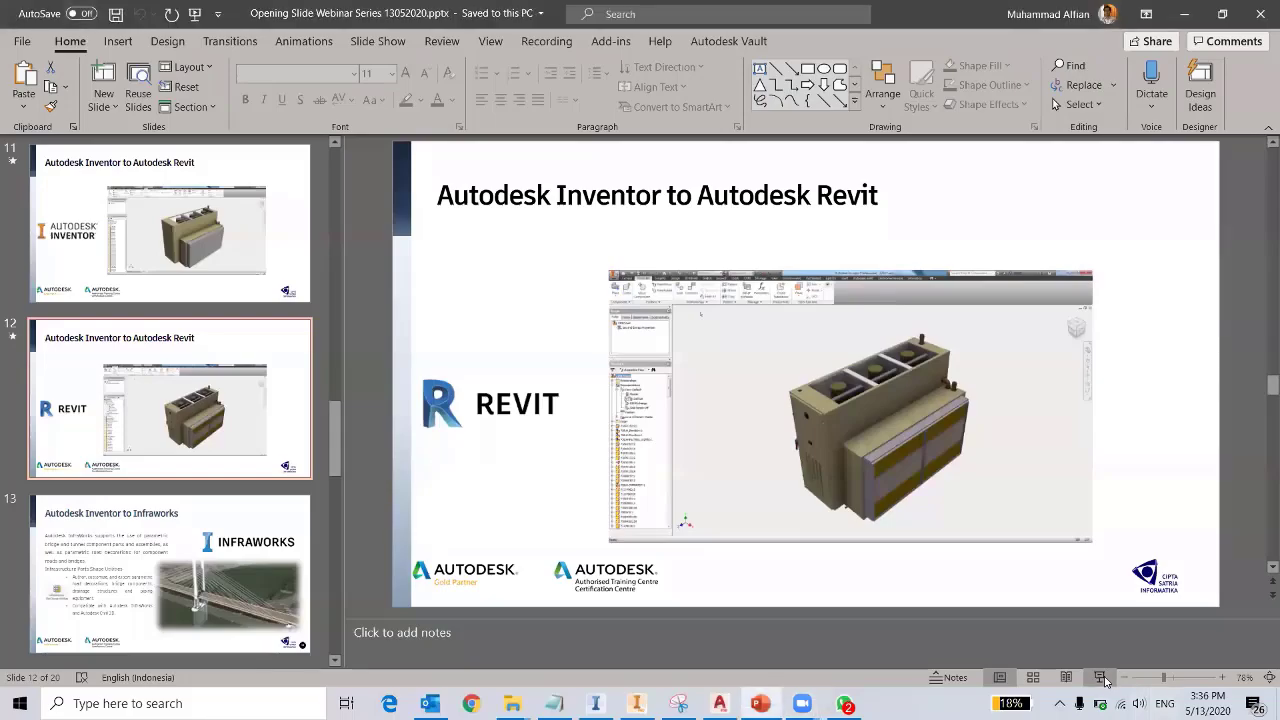
- Restart the PowerPoint slide show from the Revit slide and advance to the "Autodesk Inventor to Infraworks" slide
left_click(1101, 677)
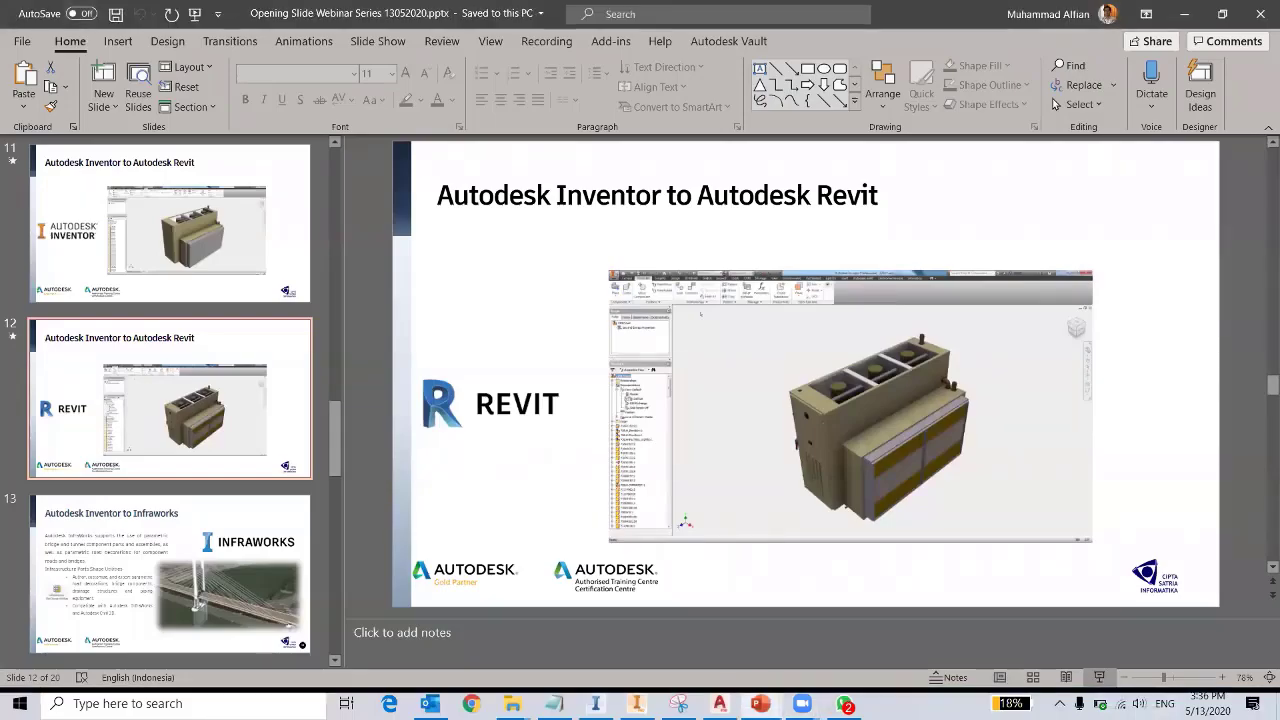
left_click(476, 341)
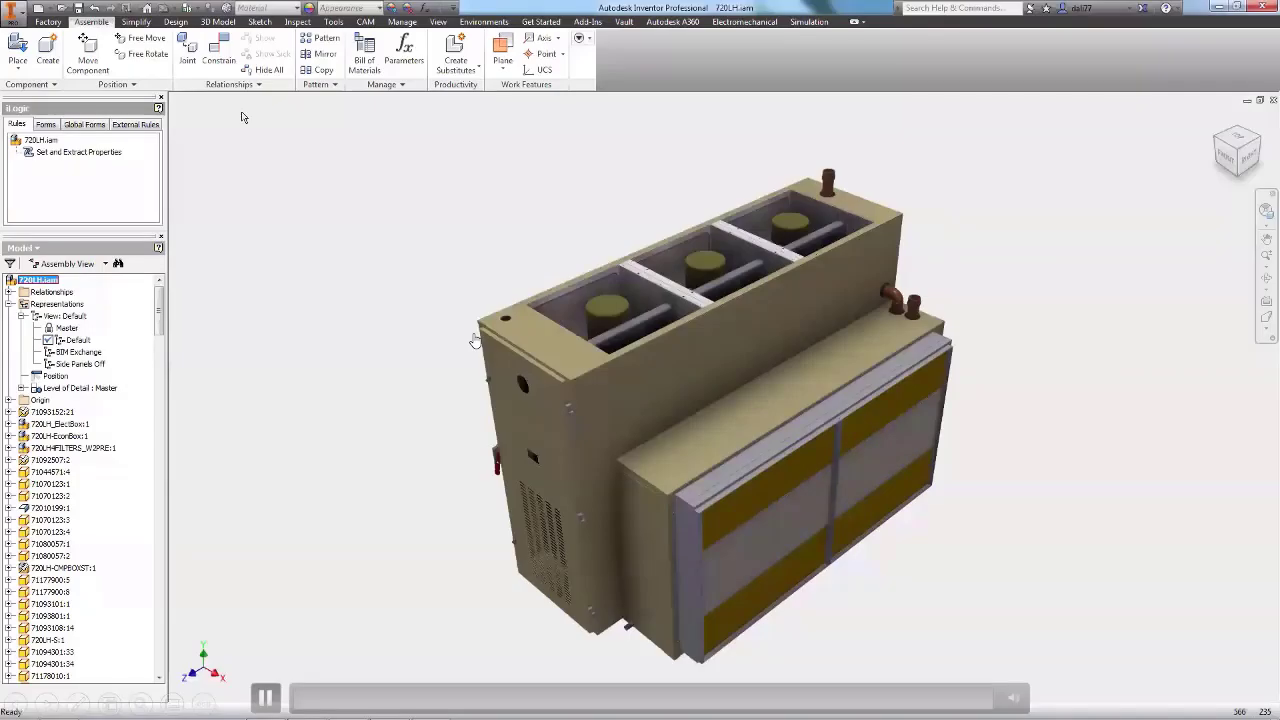
key("Right")
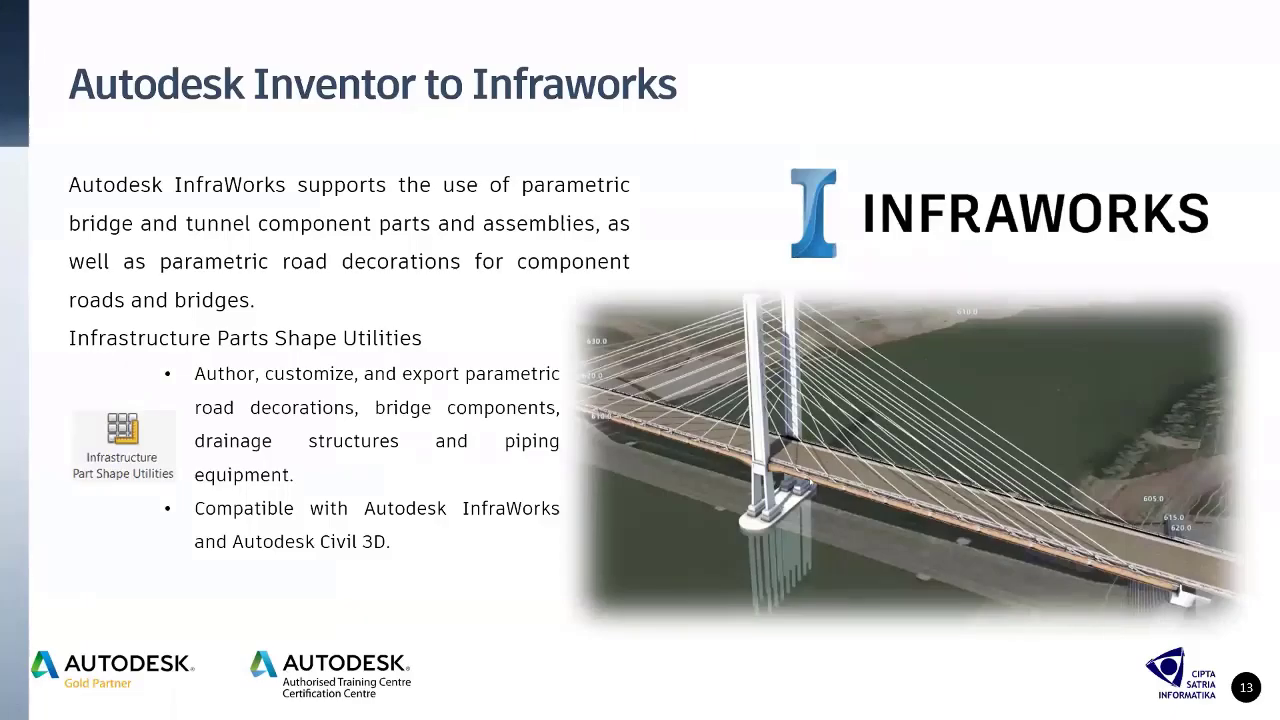
key("Escape")
left_click(1100, 678)
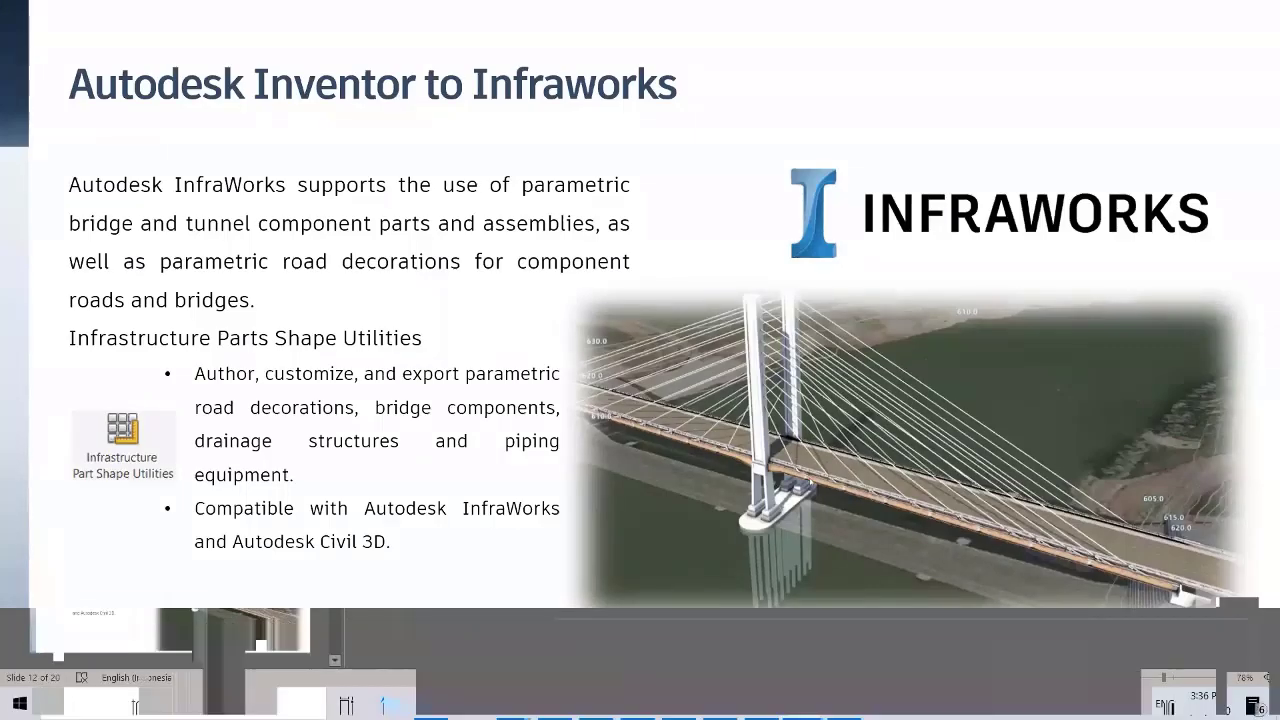